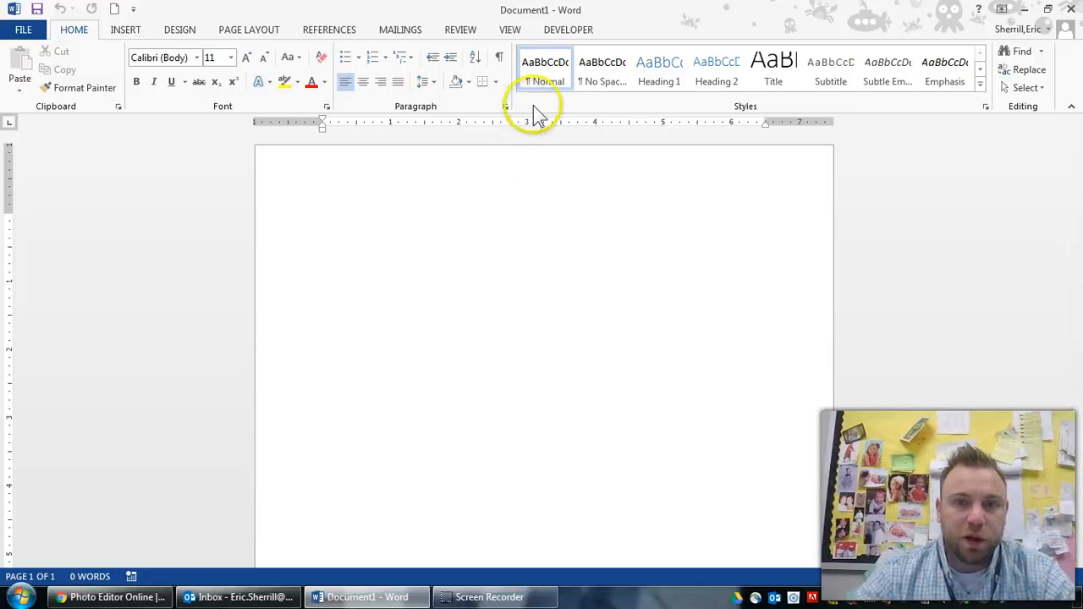
- Modify the Normal style to use the Times New Roman font at 12 pt
right_click(545, 68)
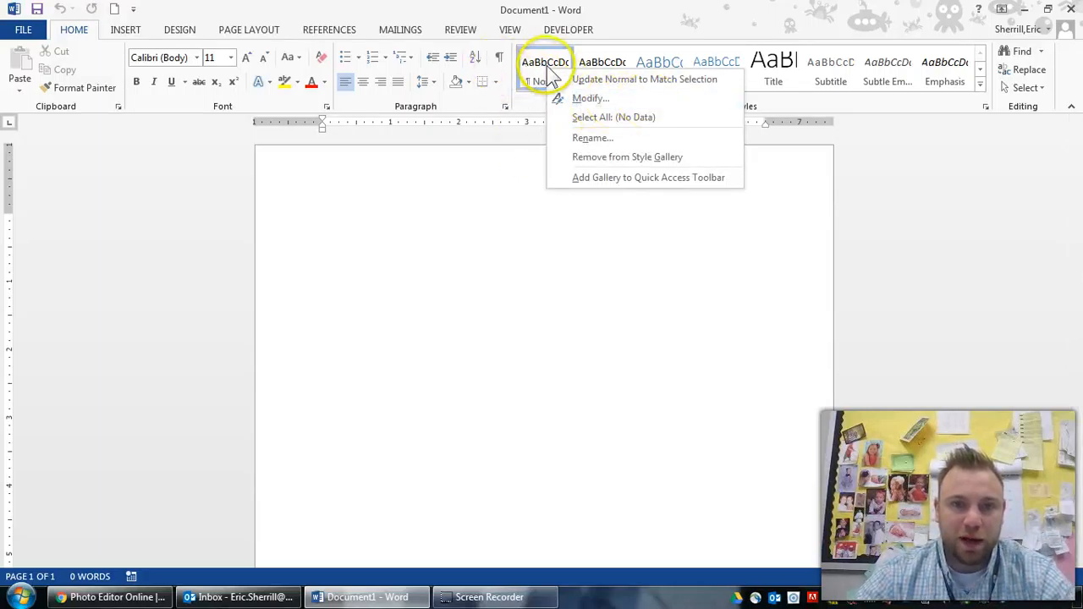
click(546, 68)
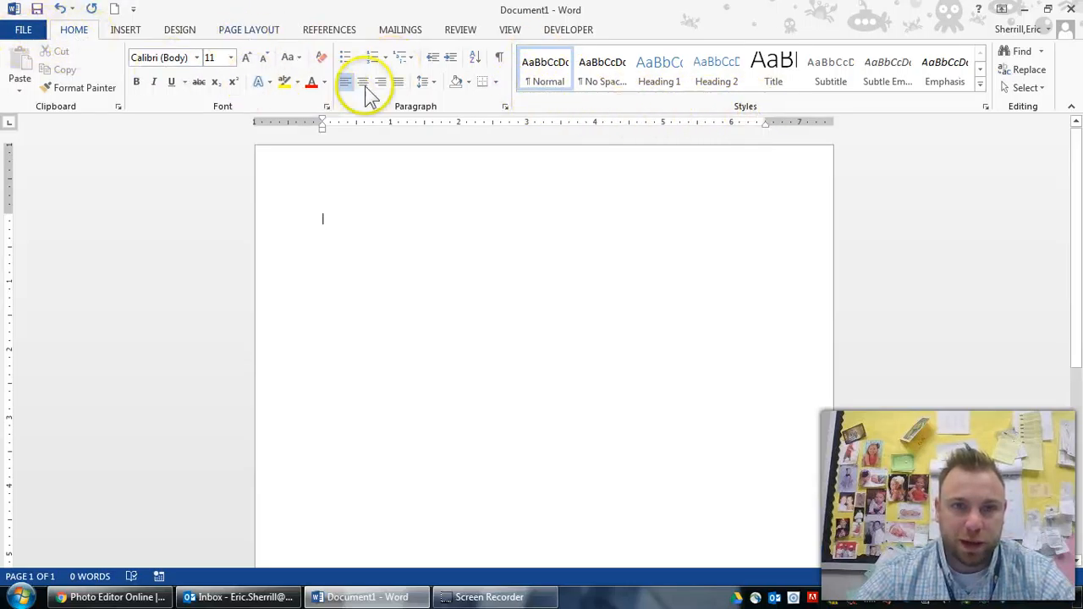
right_click(546, 74)
click(590, 105)
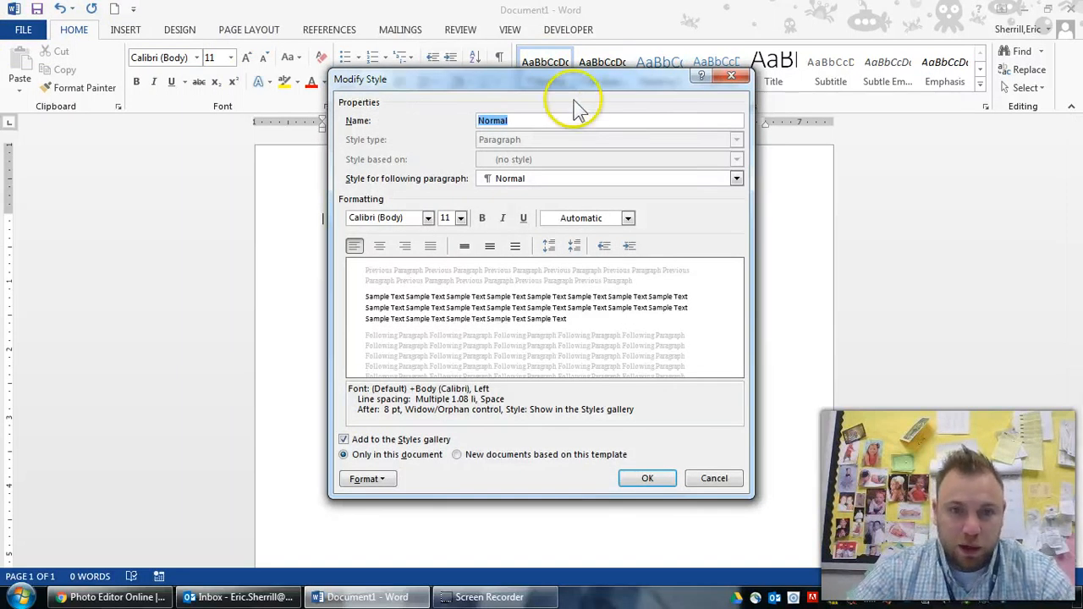
click(460, 217)
click(446, 275)
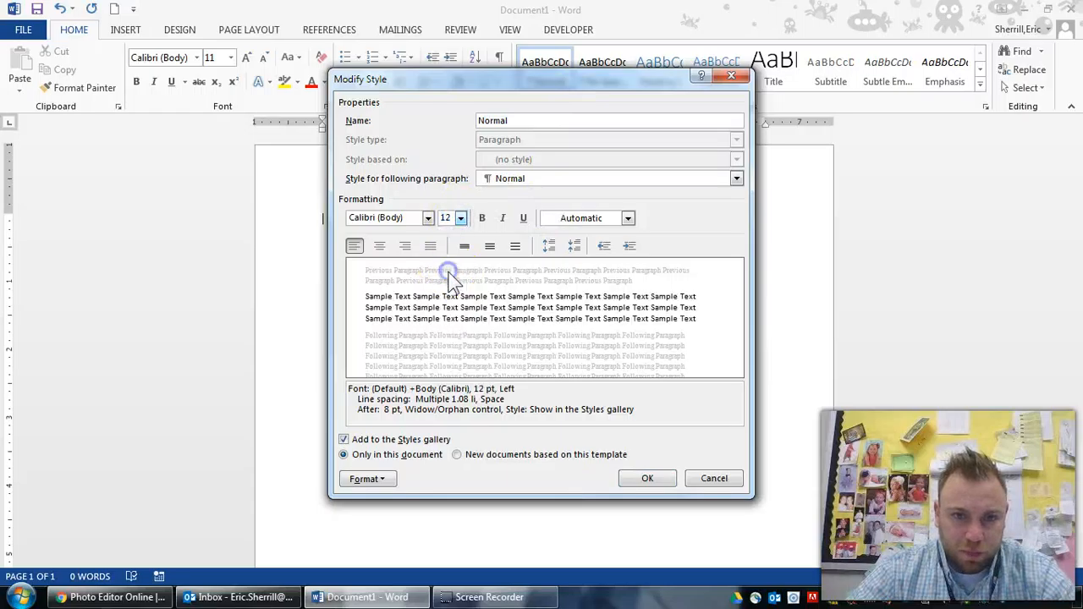
click(390, 218)
text(Times New Roman)
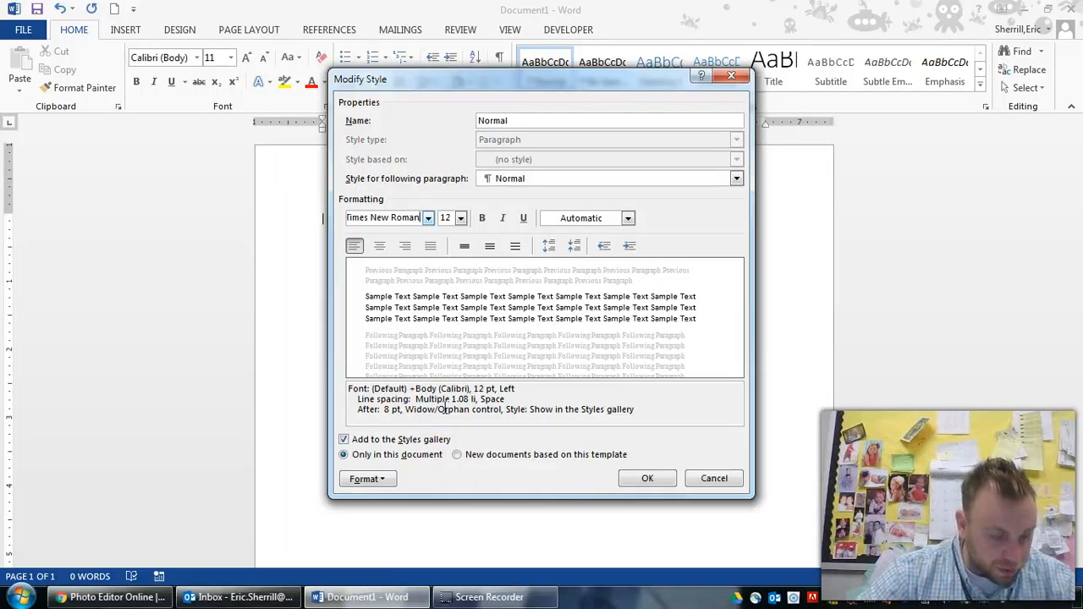
click(642, 479)
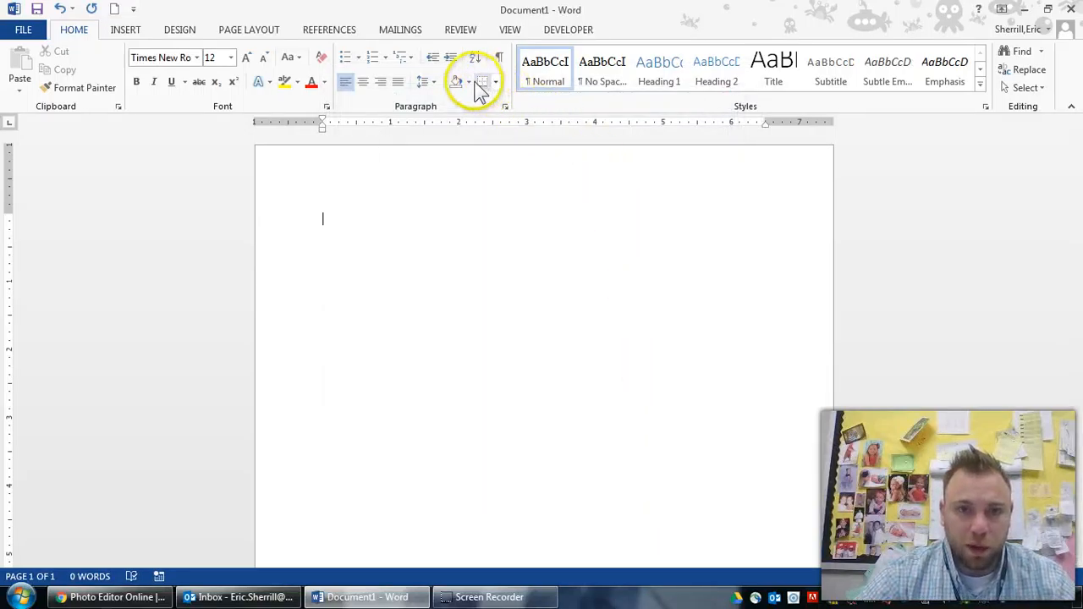
- Set the paragraph line spacing to 2.0 and remove the space after the paragraph
click(433, 83)
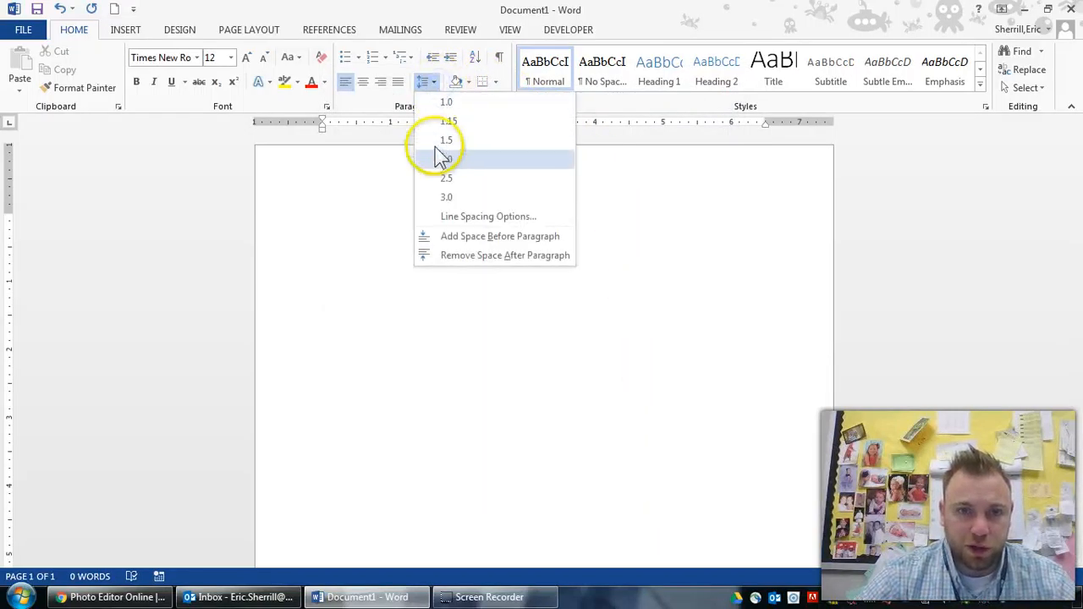
click(463, 159)
click(432, 85)
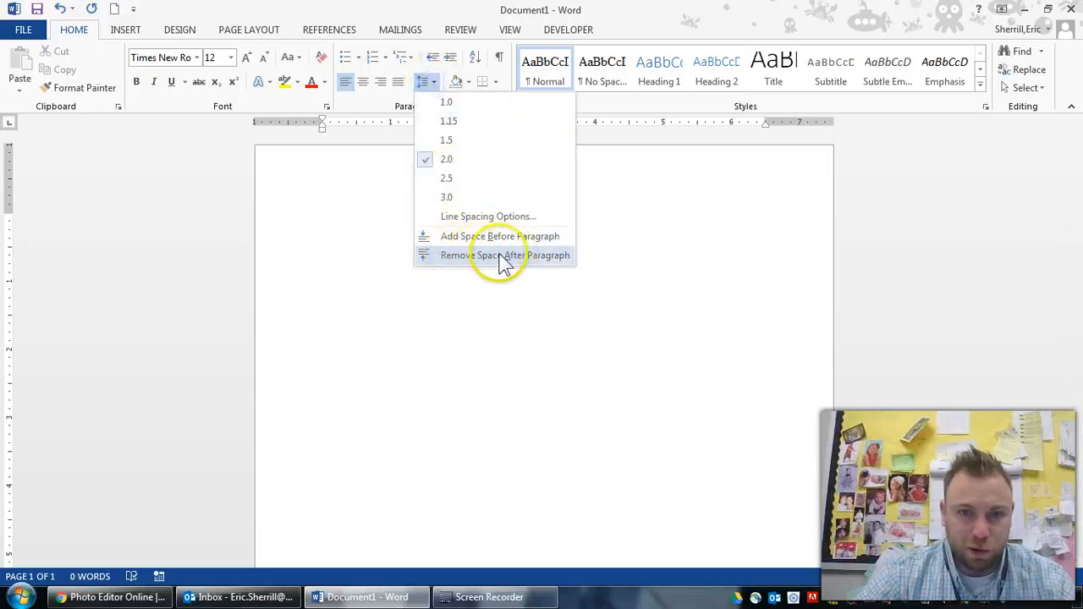
click(448, 255)
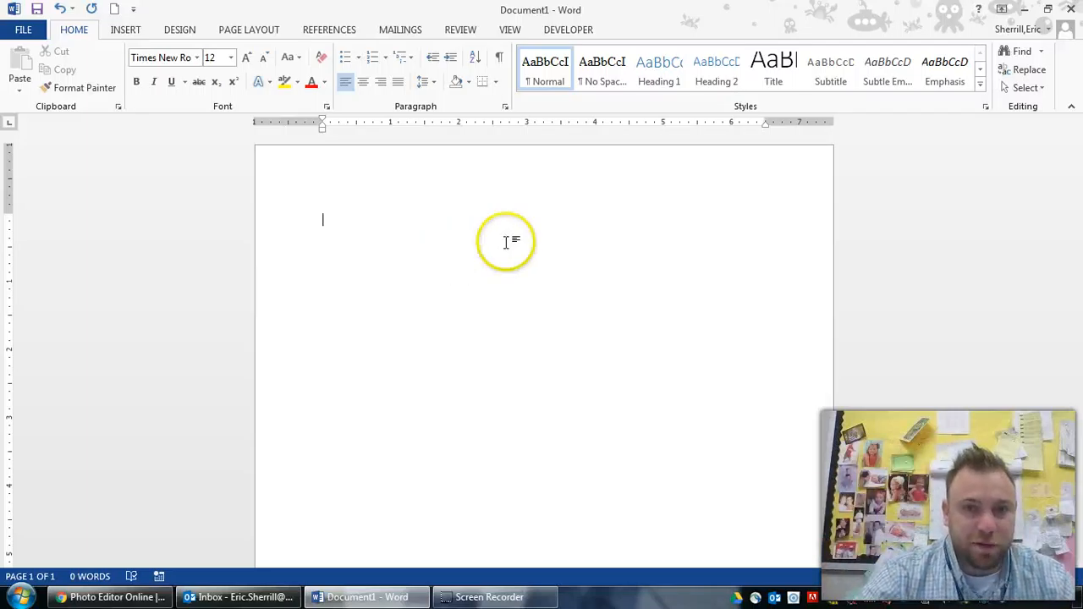
- Update the Normal style to match the current selection's formatting
right_click(544, 79)
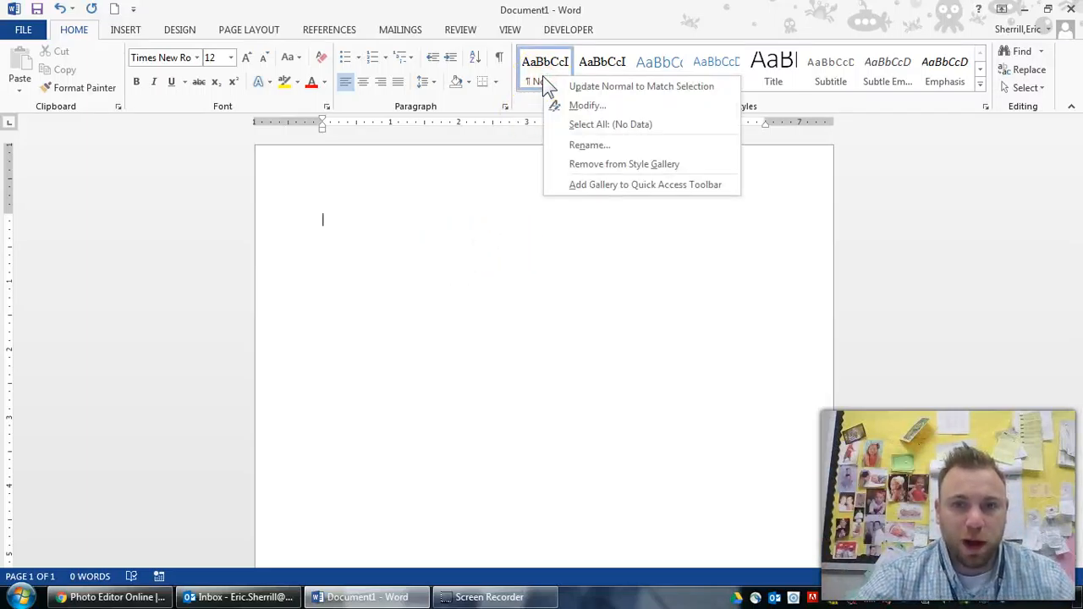
click(597, 94)
click(619, 178)
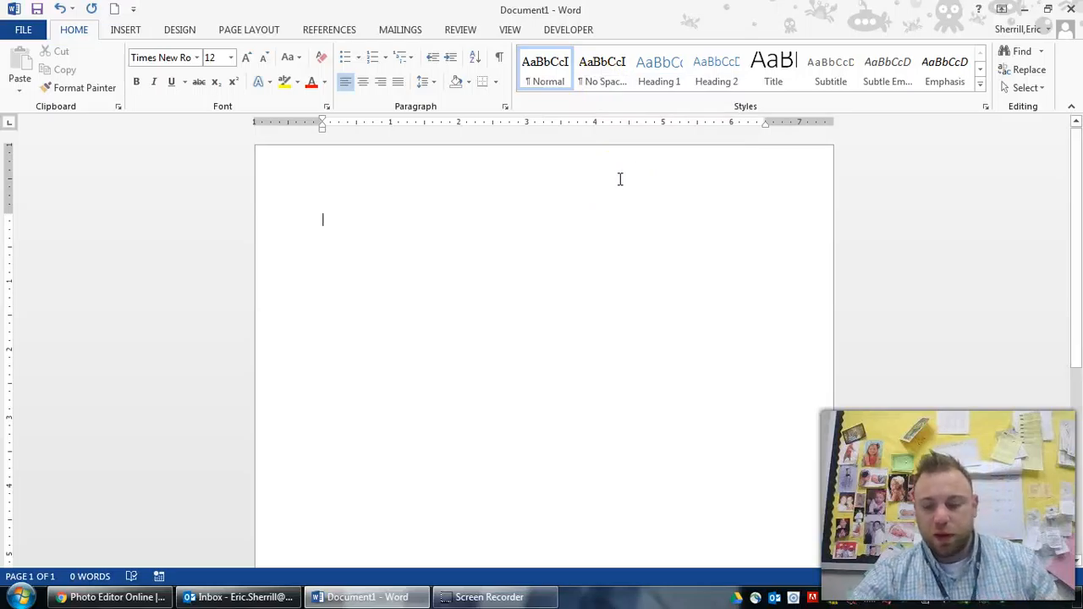
click(715, 171)
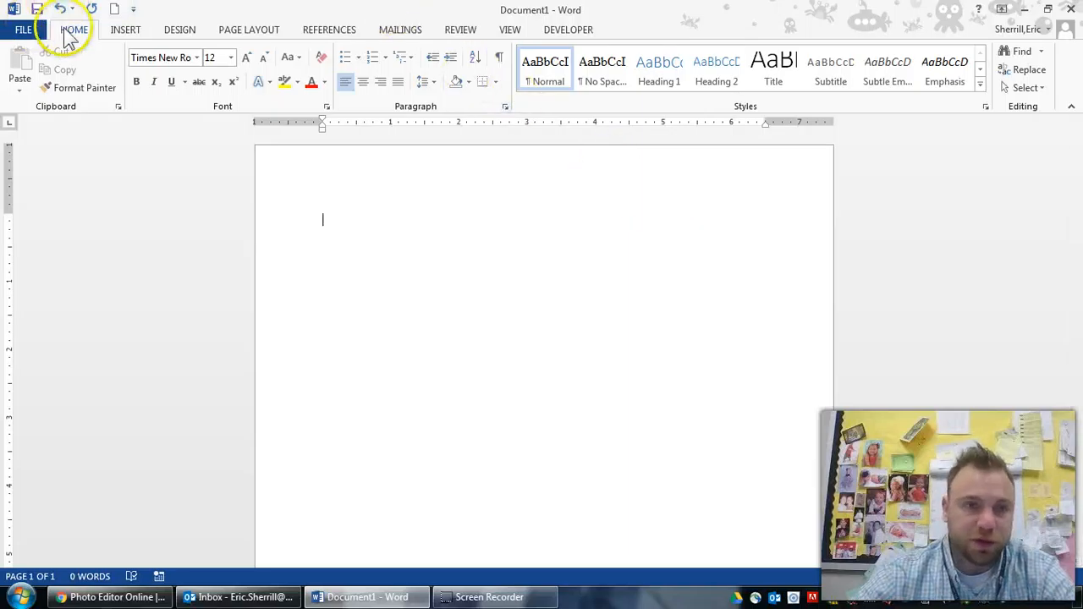
- Open the page header for editing without applying a built-in header design
click(118, 31)
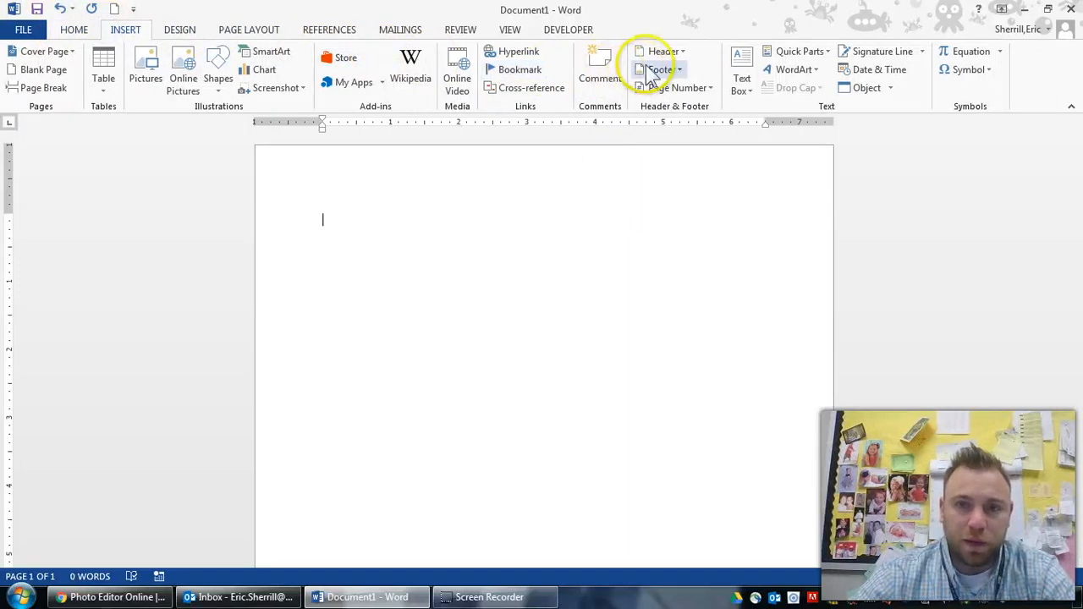
click(670, 52)
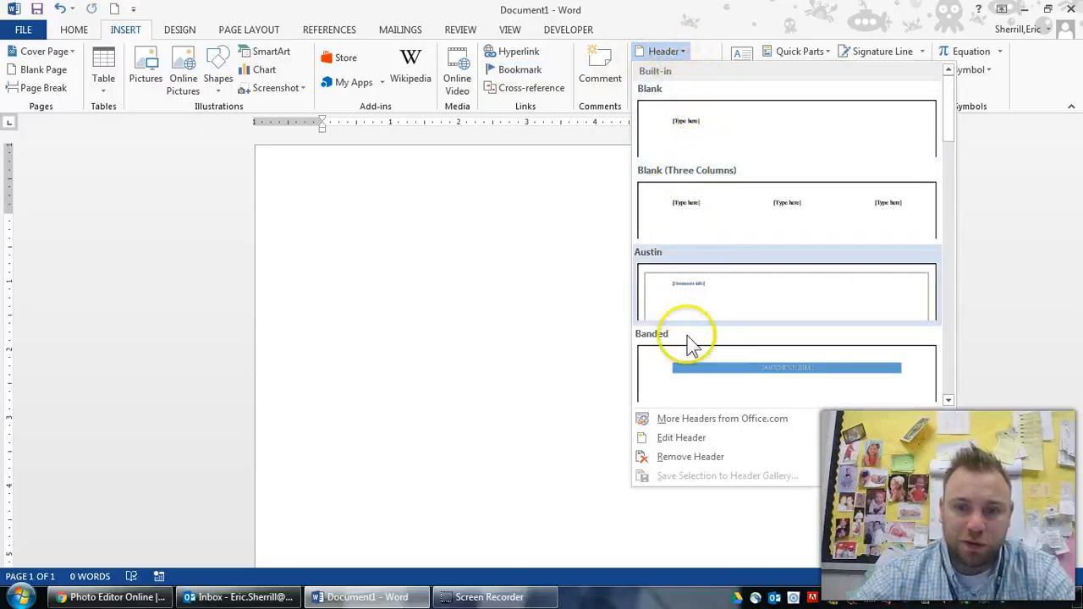
drag(952, 131, 935, 116)
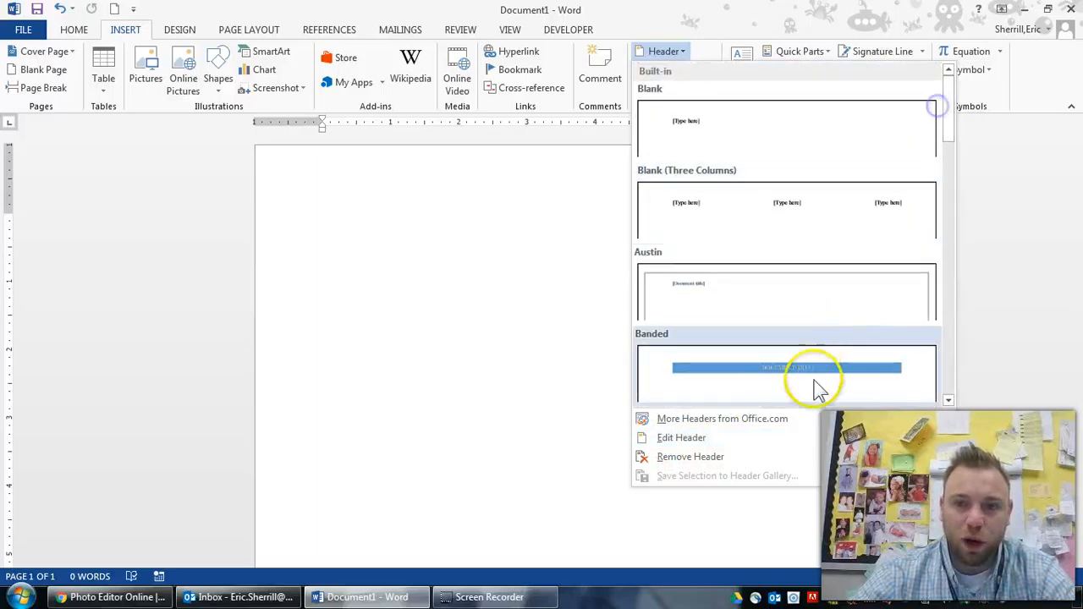
click(721, 444)
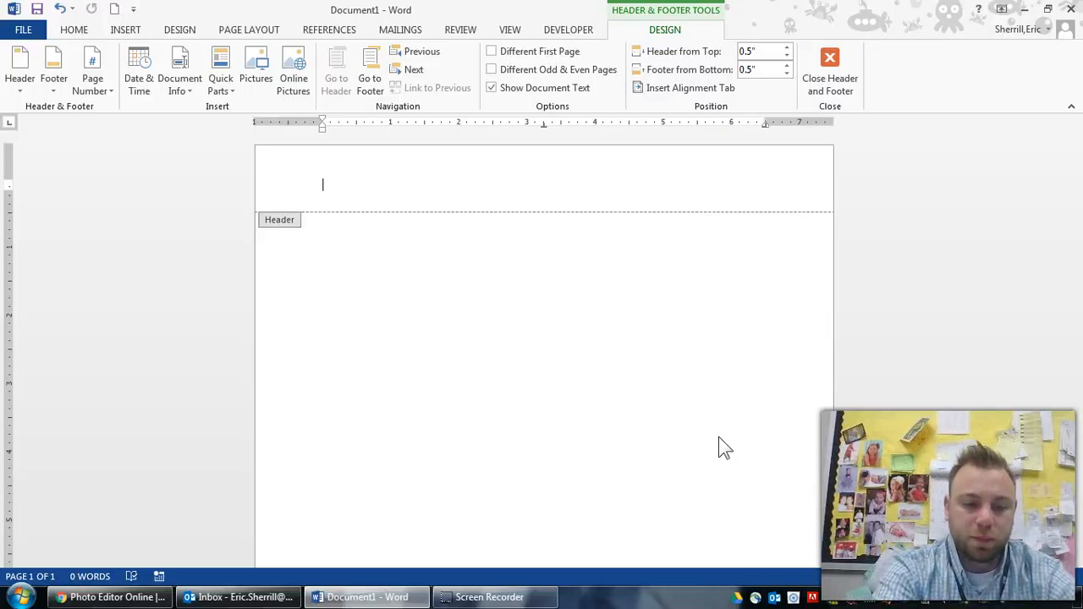
- Find and launch the On-Screen Keyboard, and bring the Word document back to the front
key(super)
text(on screen keyboard)
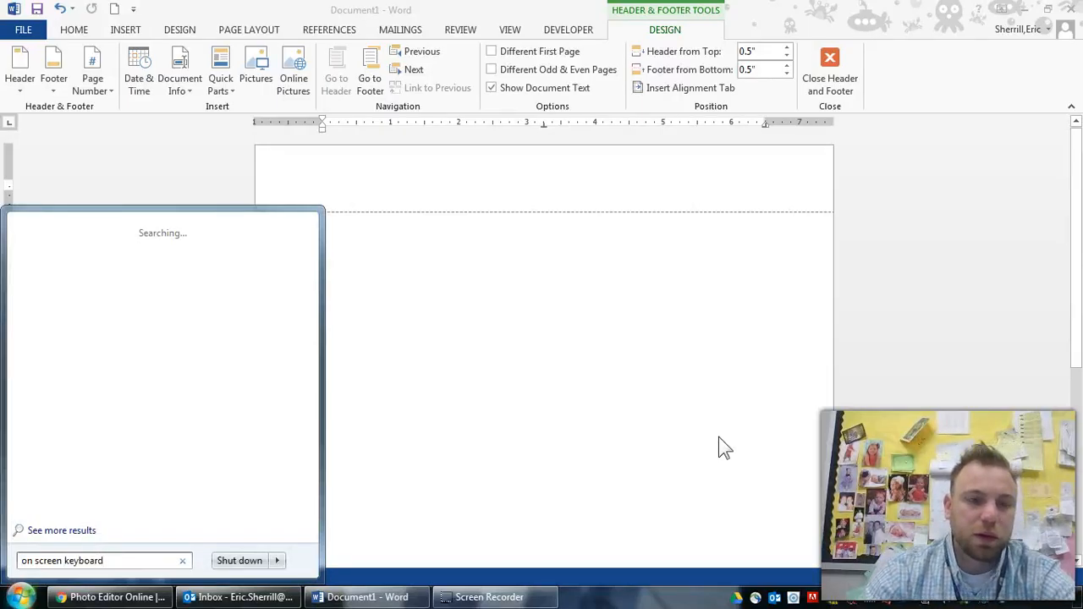
key(Return)
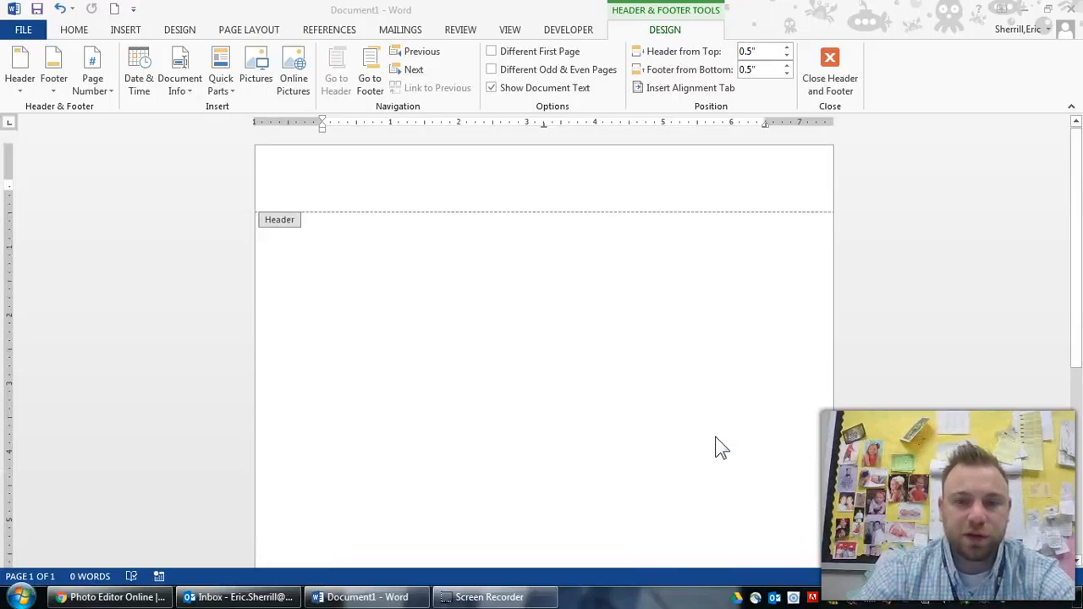
mouse_move(584, 398)
mouse_down()
mouse_move(689, 376)
mouse_move(580, 398)
mouse_move(591, 398)
mouse_up()
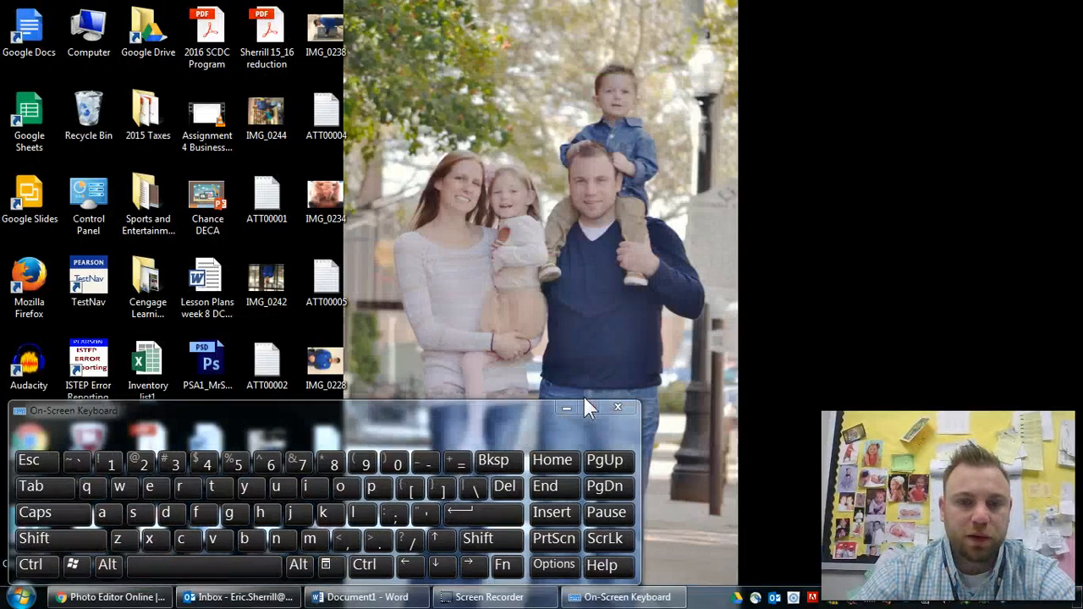
click(355, 596)
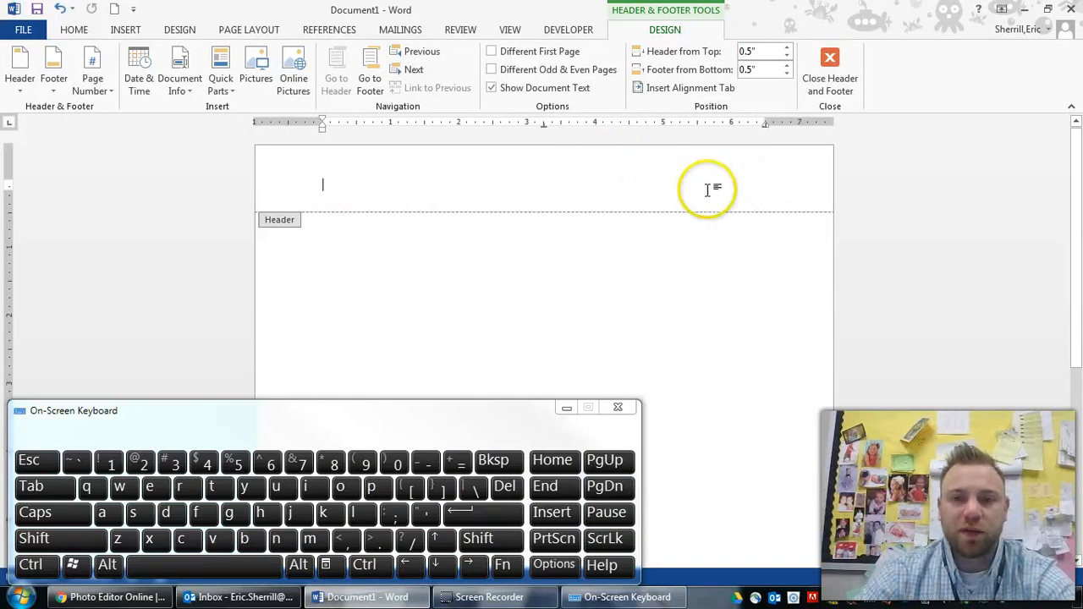
- Right-align the header line and enter the writer's surname followed by a space
click(75, 28)
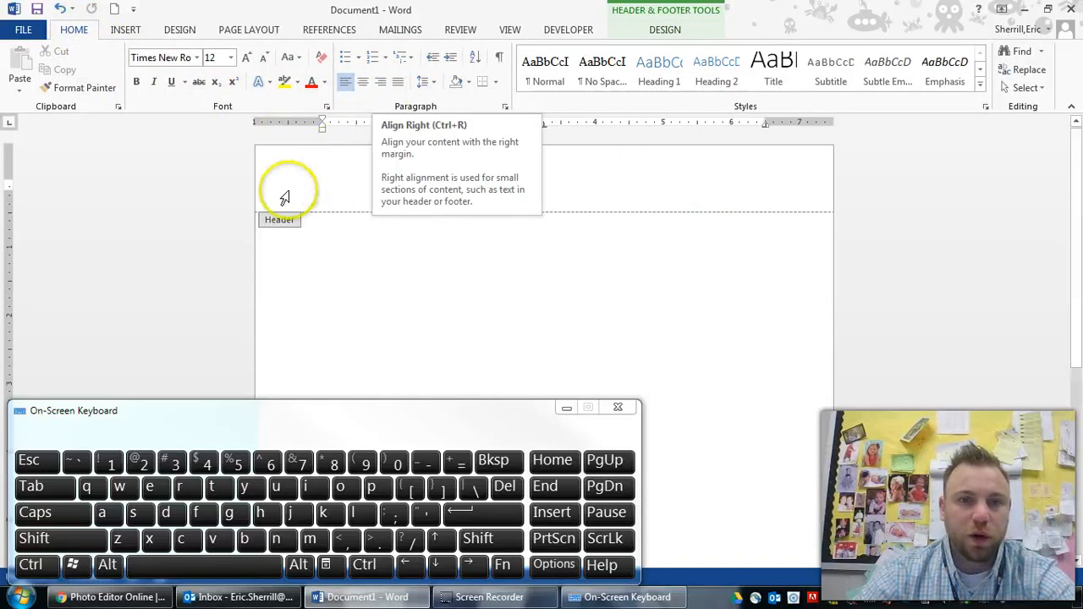
click(328, 184)
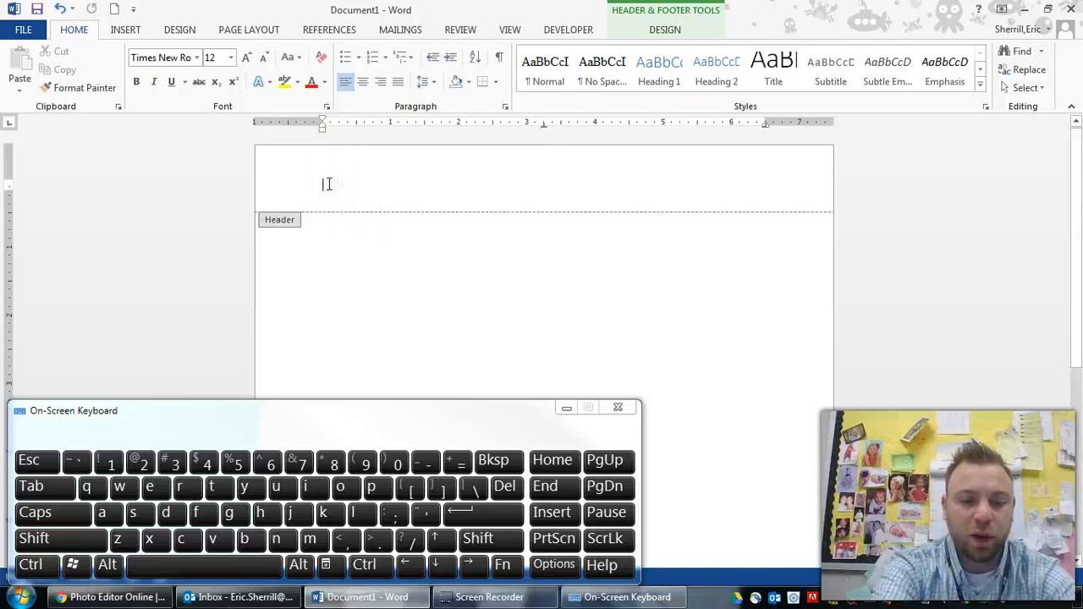
key(ctrl+r)
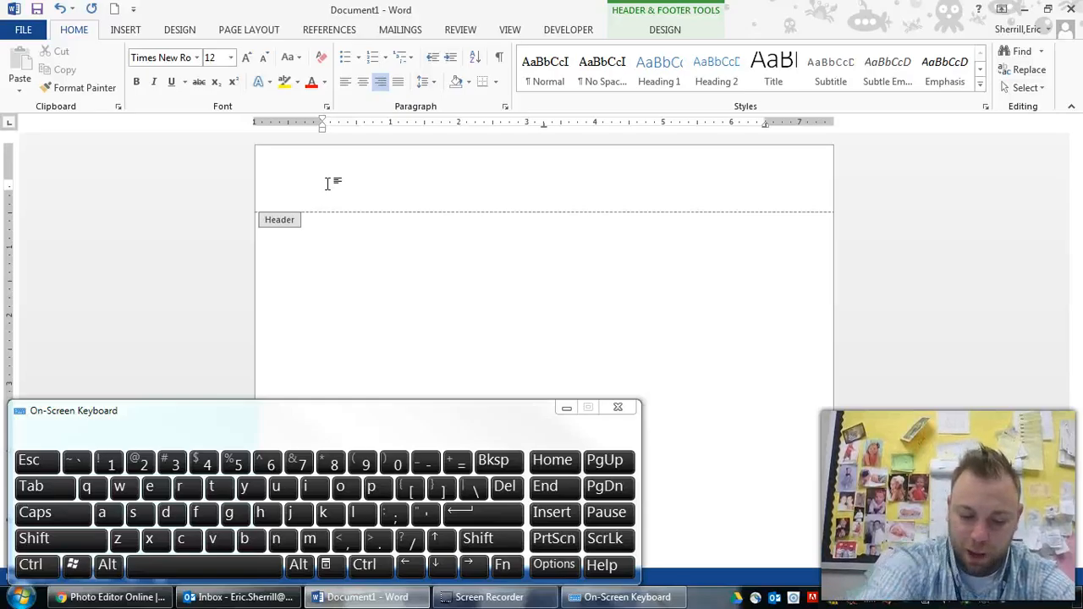
text(Marino)
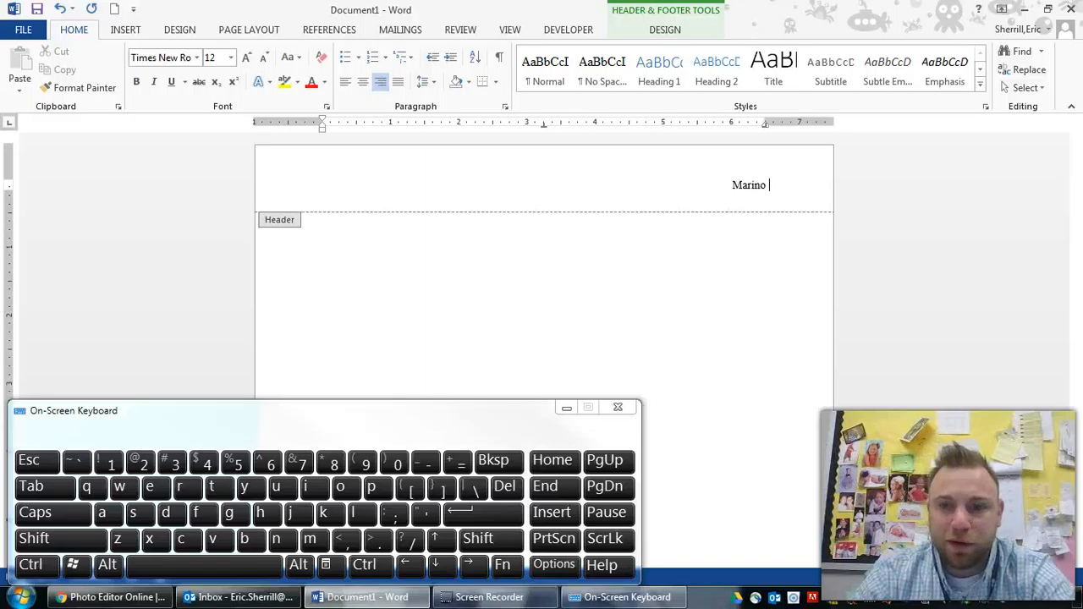
text(1)
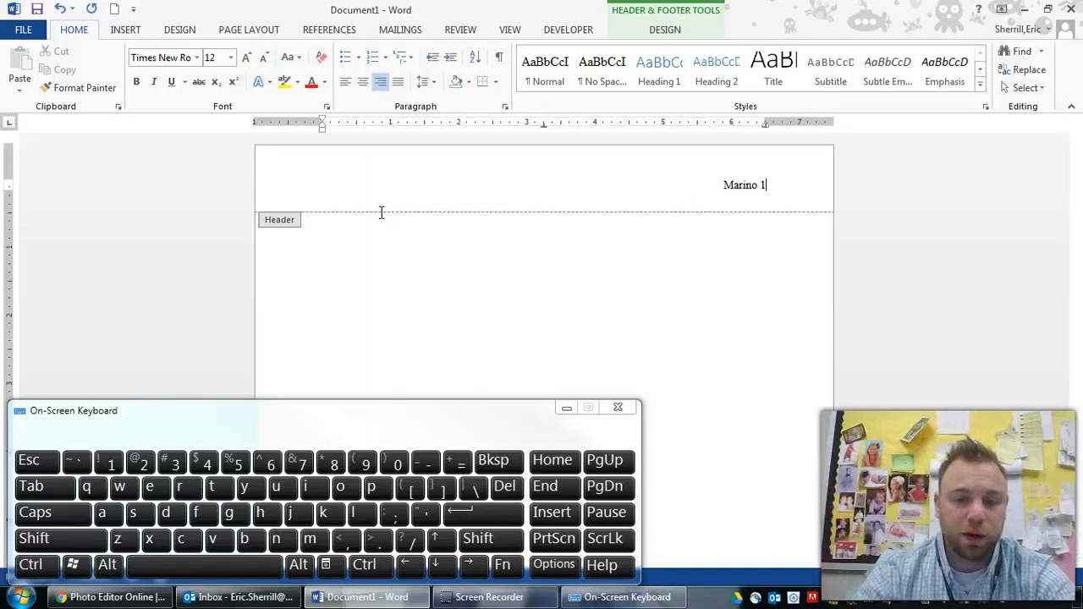
key(BackSpace)
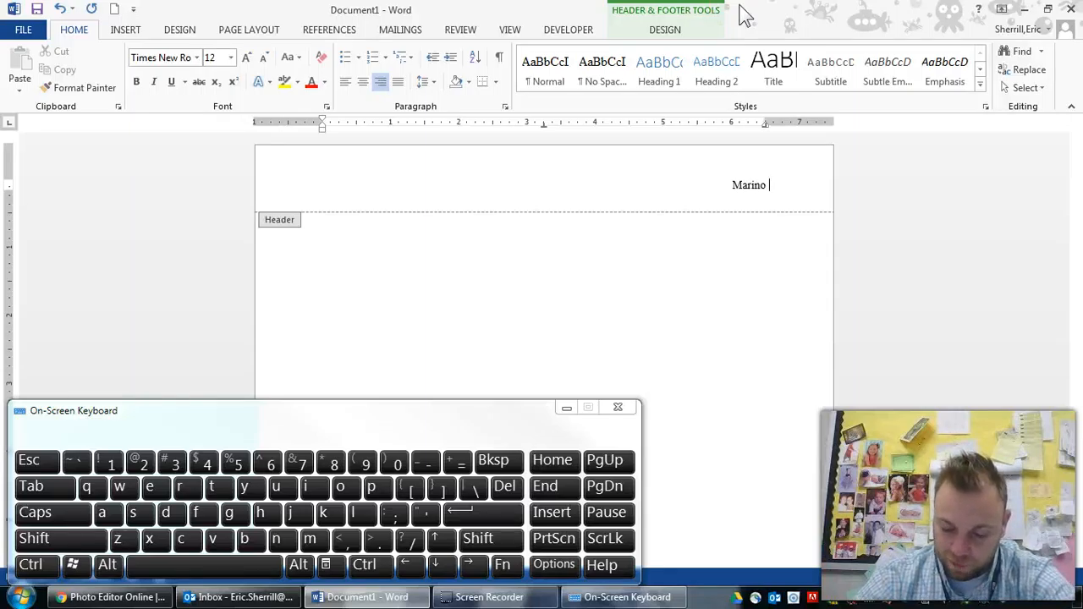
- Insert an automatic page number in the Plain Number style at the current position after the surname
click(665, 30)
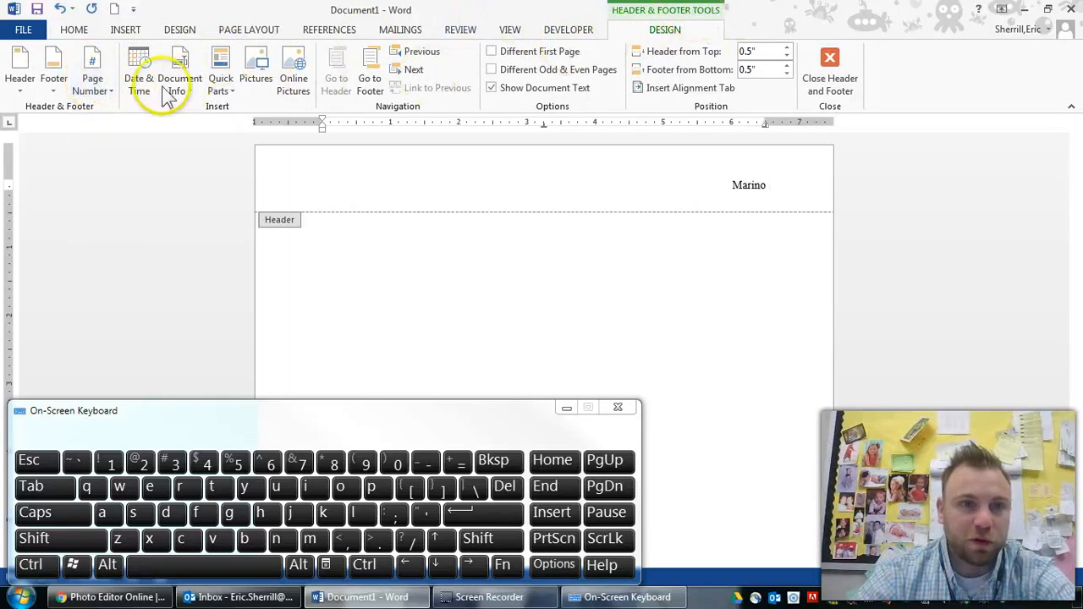
click(91, 81)
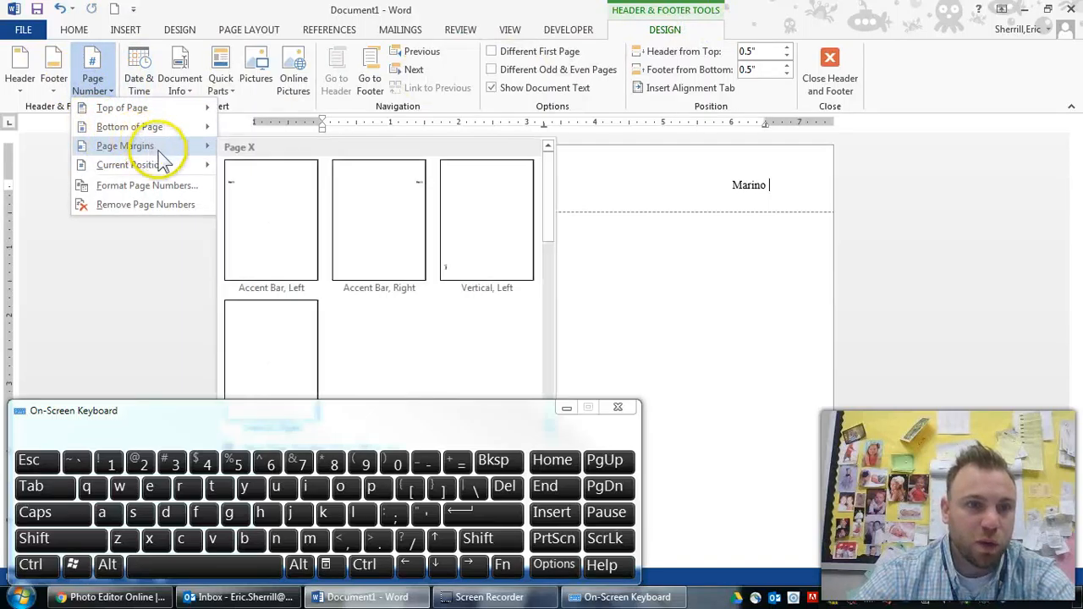
mouse_move(166, 167)
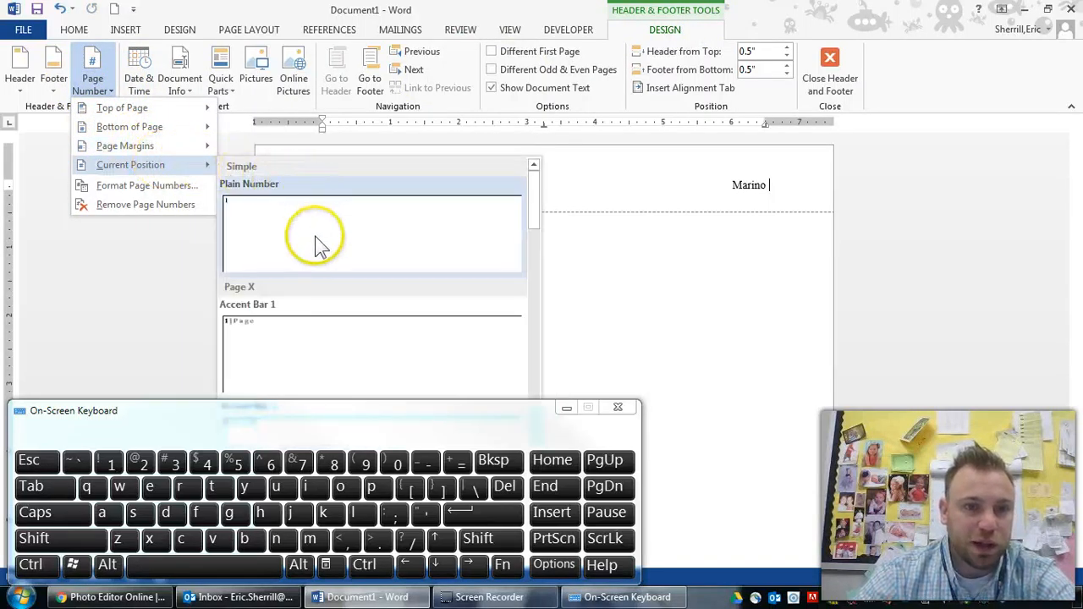
click(404, 245)
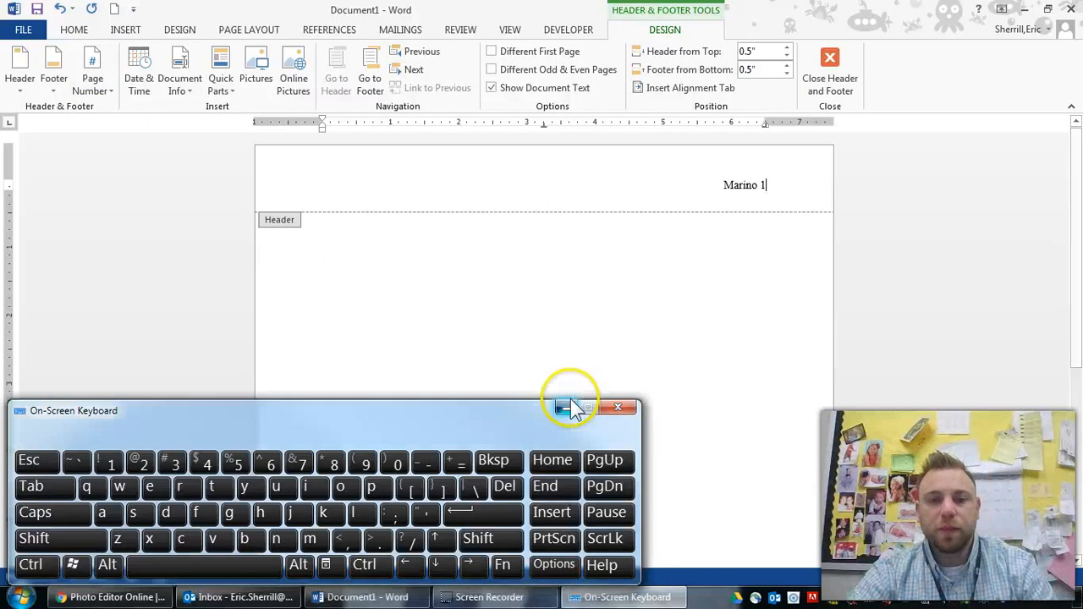
- Minimize the On-Screen Keyboard and close the header to return to the document body
click(566, 407)
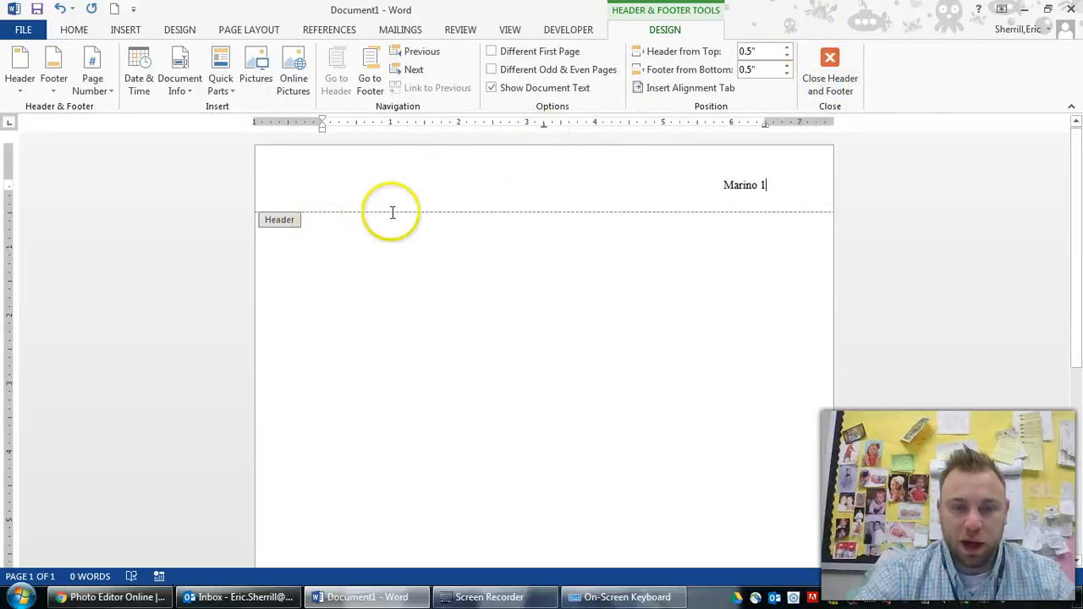
click(833, 71)
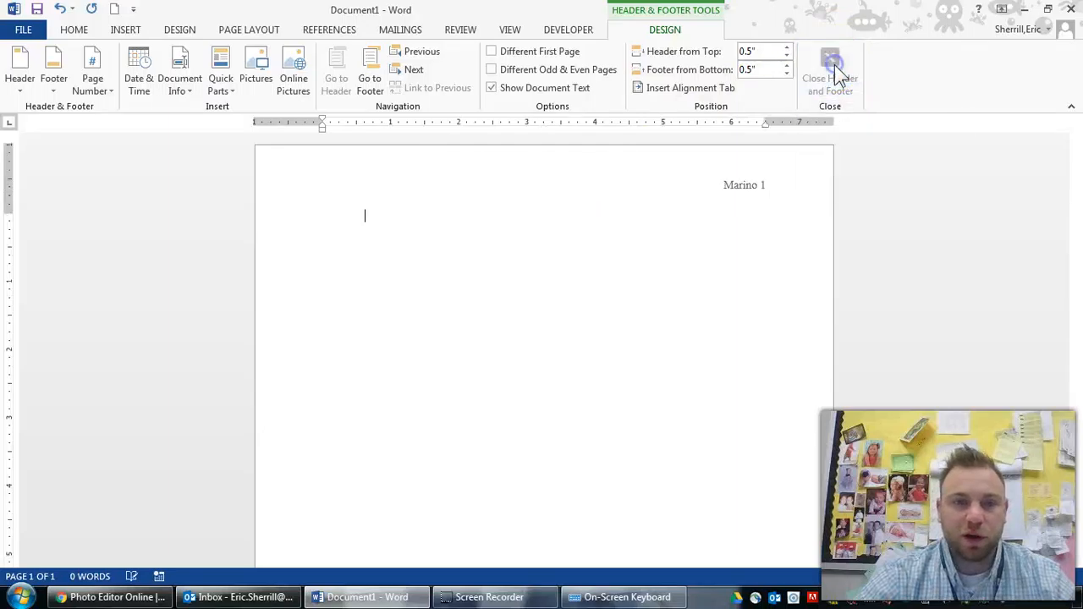
click(386, 211)
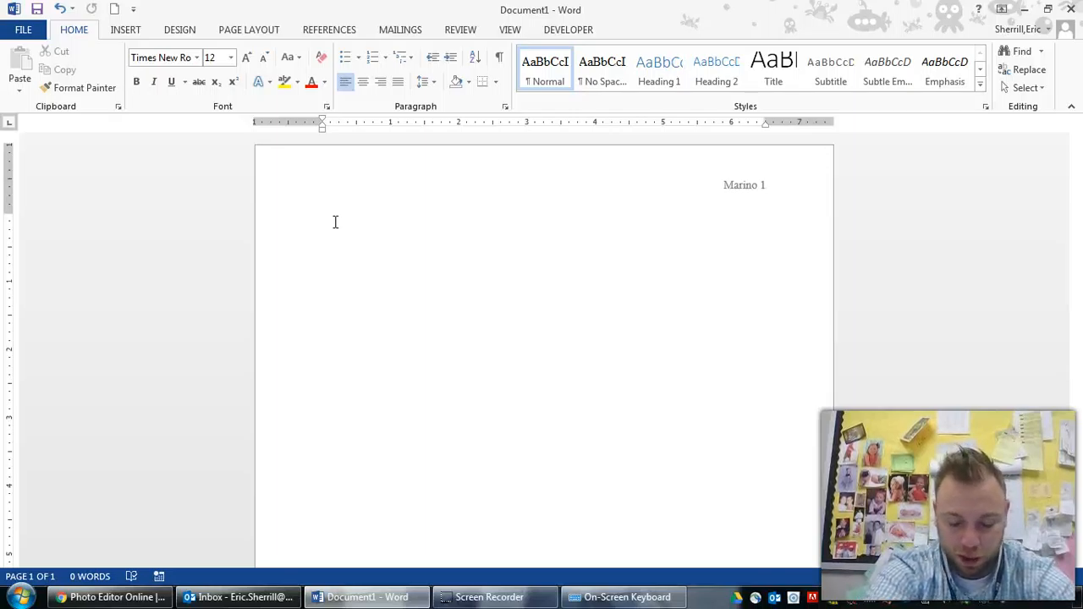
- Enter the heading block on four separate lines: "Writers Name", "Teachers Name", "Subject/Class Name" and "Date"
text(Writers Name)
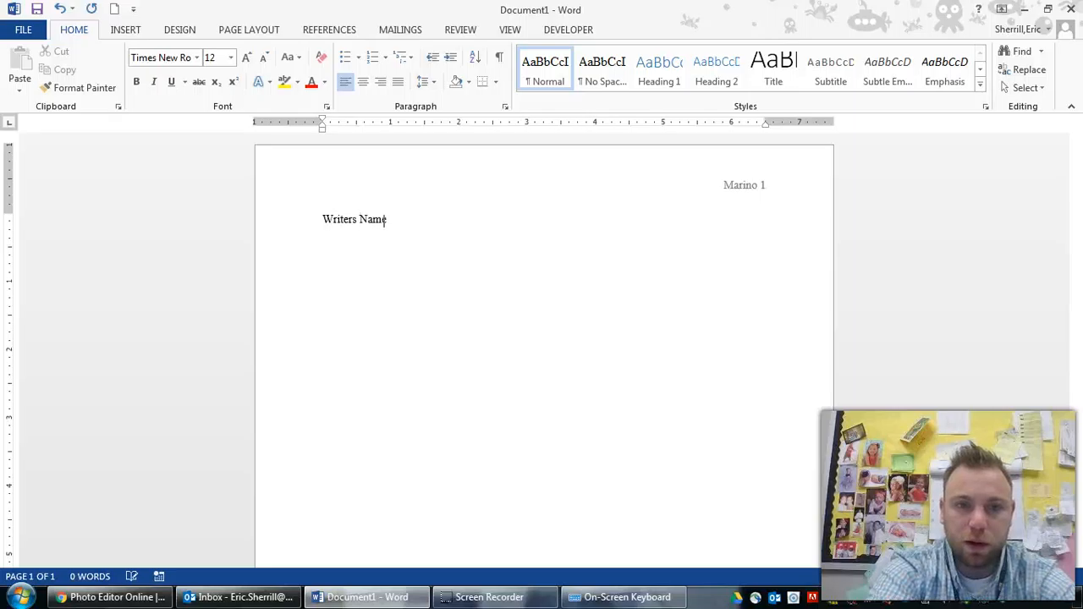
key(Return)
text(Teachers Name)
key(Return)
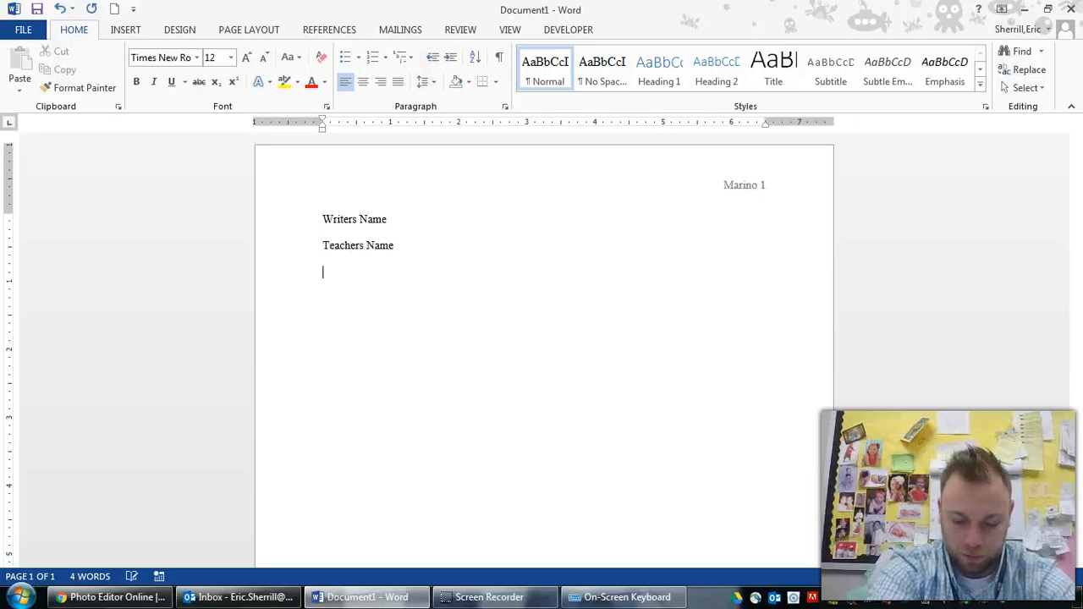
text(Subjet)
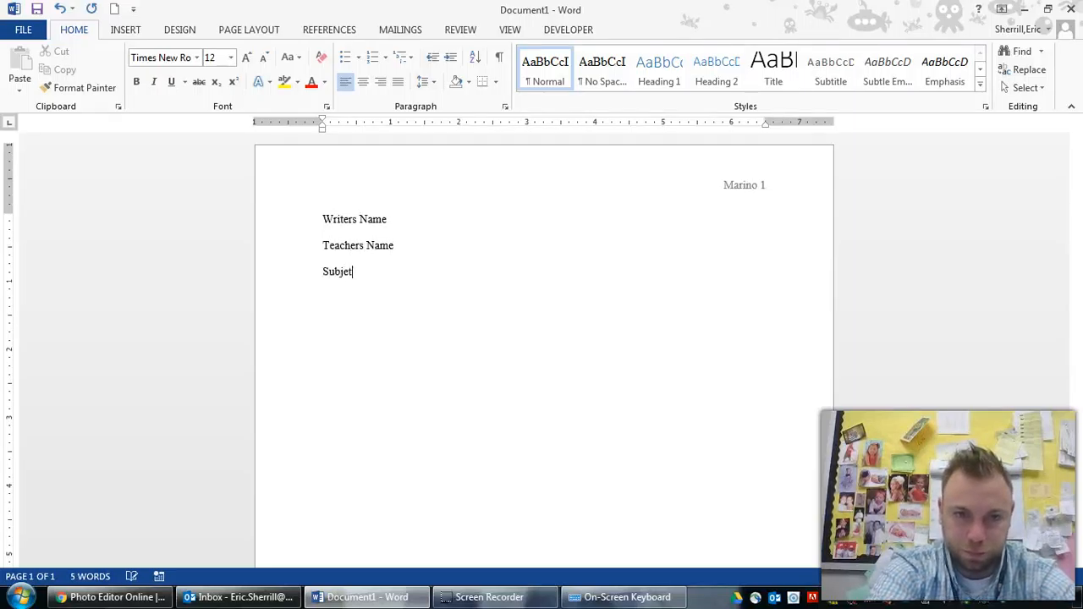
key(BackSpace)
text(ct/)
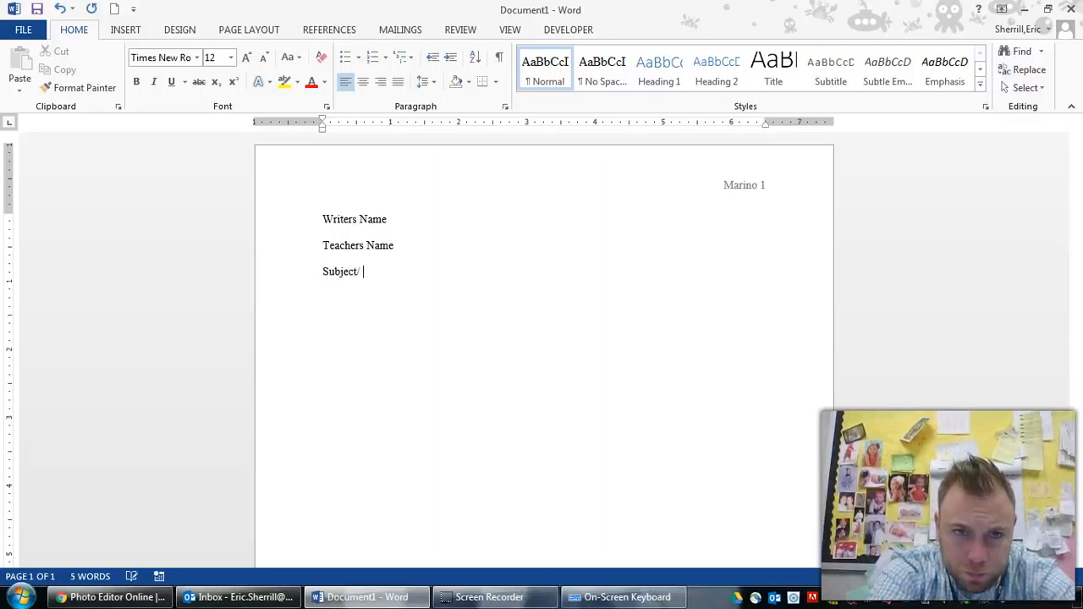
key(BackSpace)
text(Class Name)
key(Return)
text(Date)
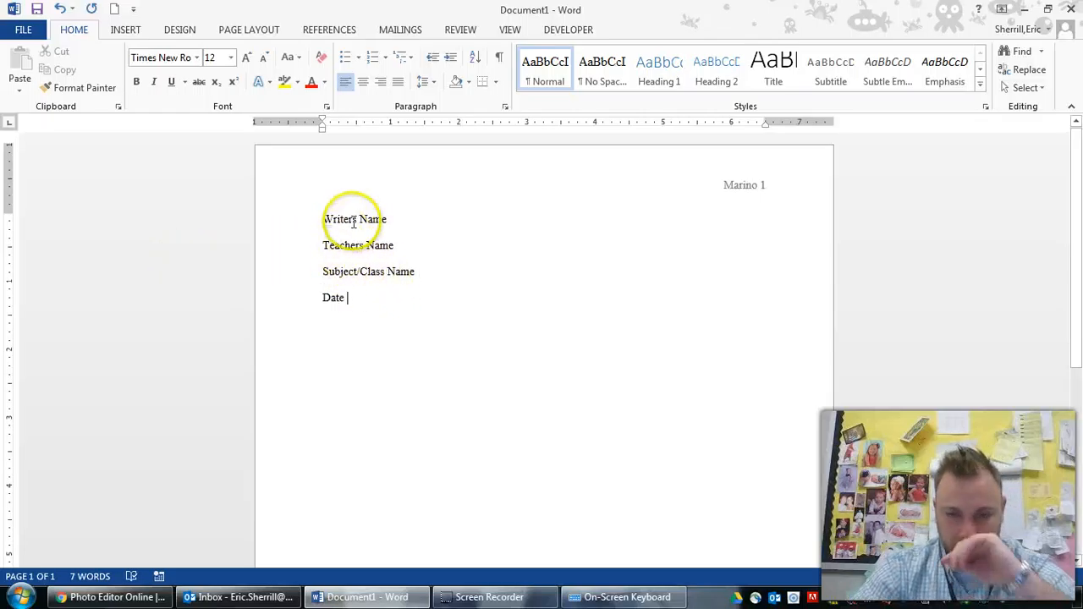
- Try an extra blank paragraph below the "Writers Name" line with formatting marks shown, and hide the marks again
click(500, 58)
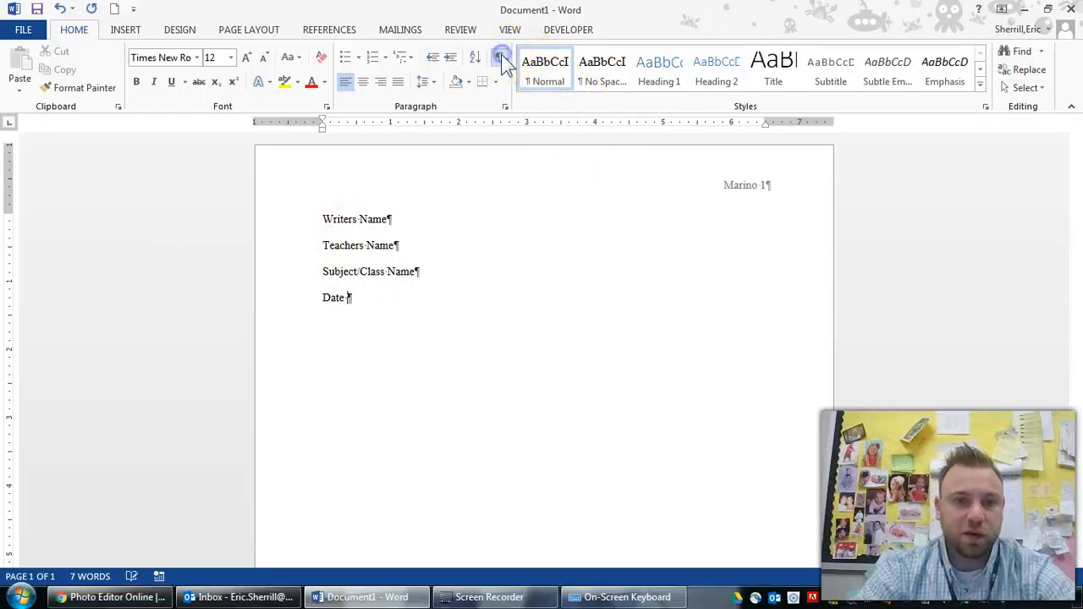
click(427, 219)
key(Return)
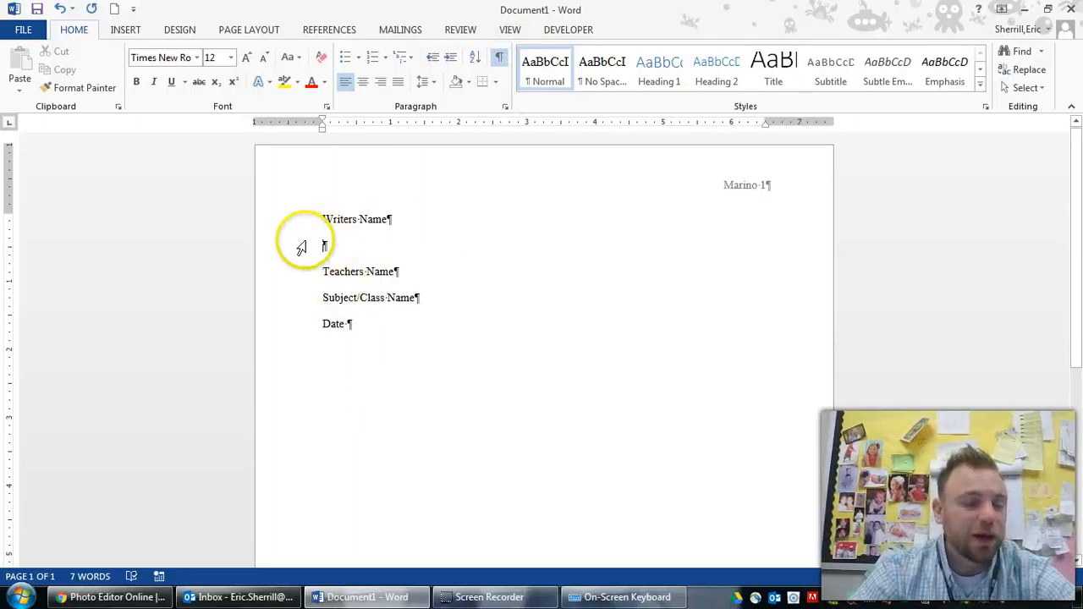
key(BackSpace)
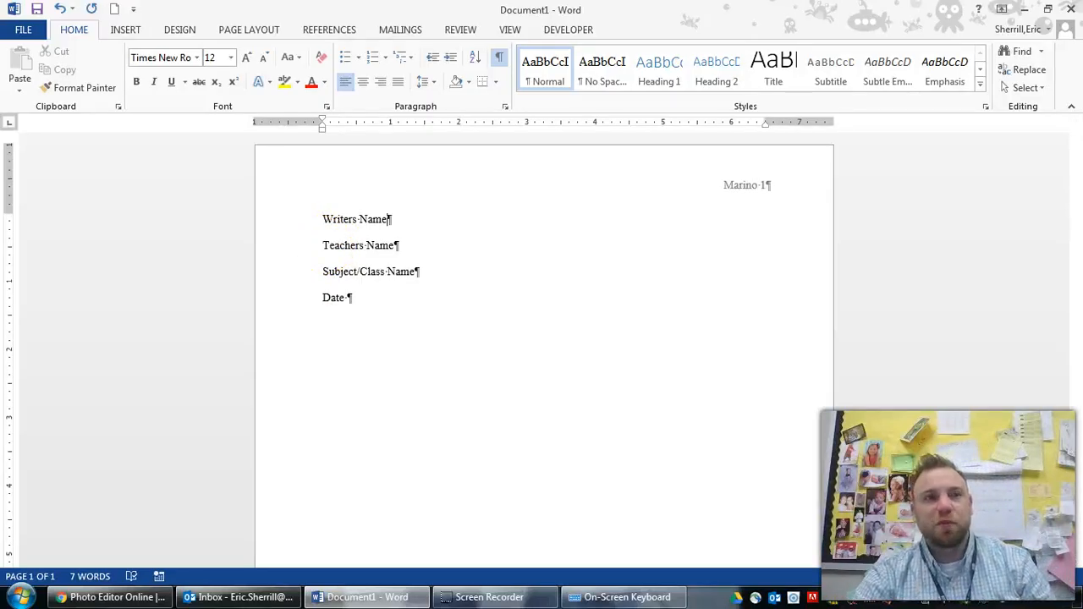
click(499, 57)
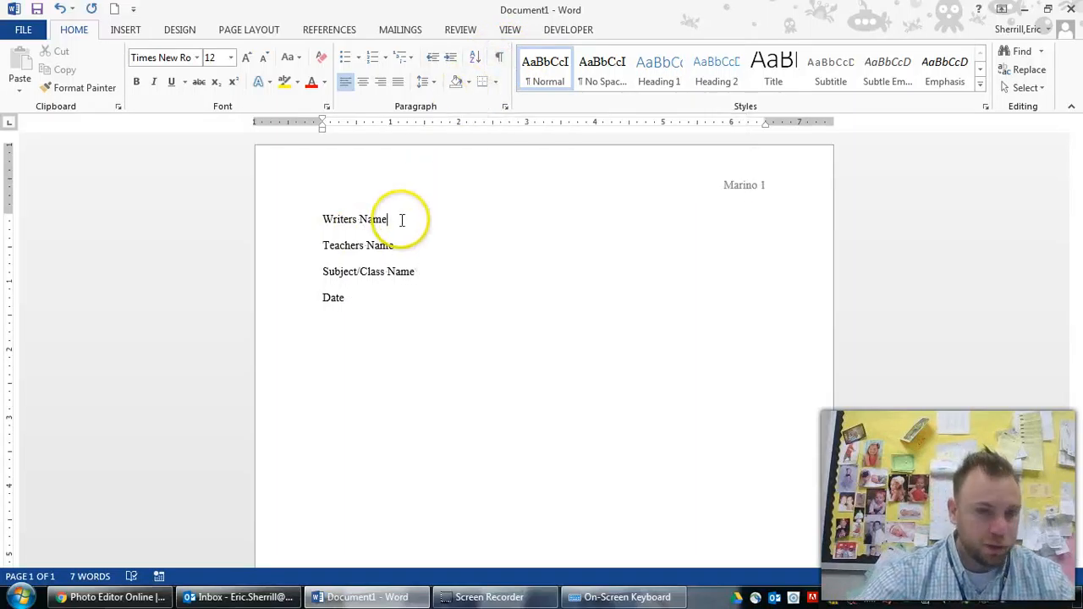
- Add a new line below "Date" and show the formatting marks
click(380, 296)
key(Return)
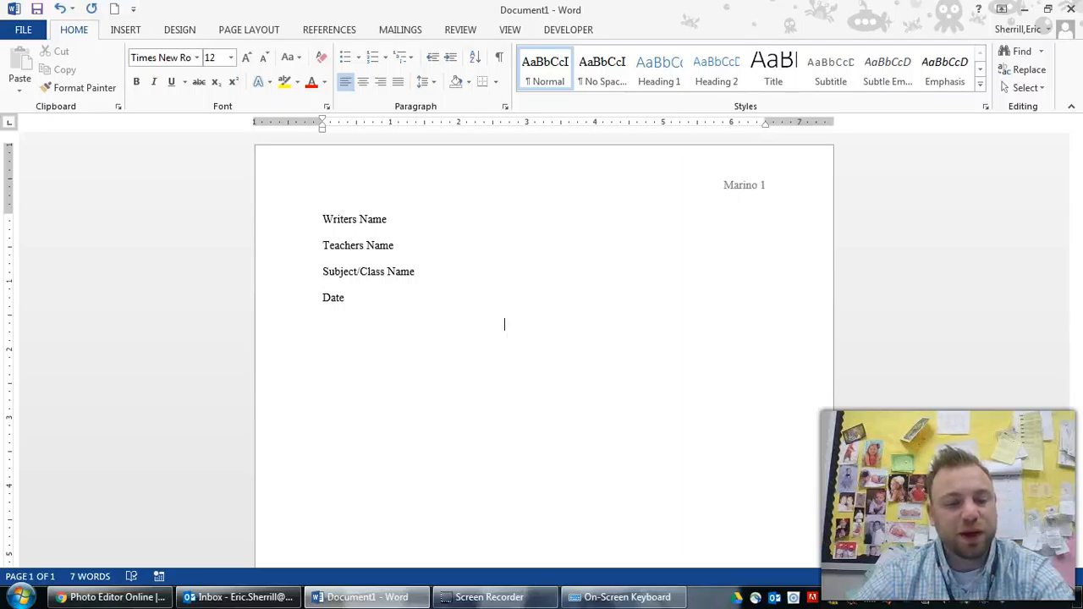
key(ctrl+z)
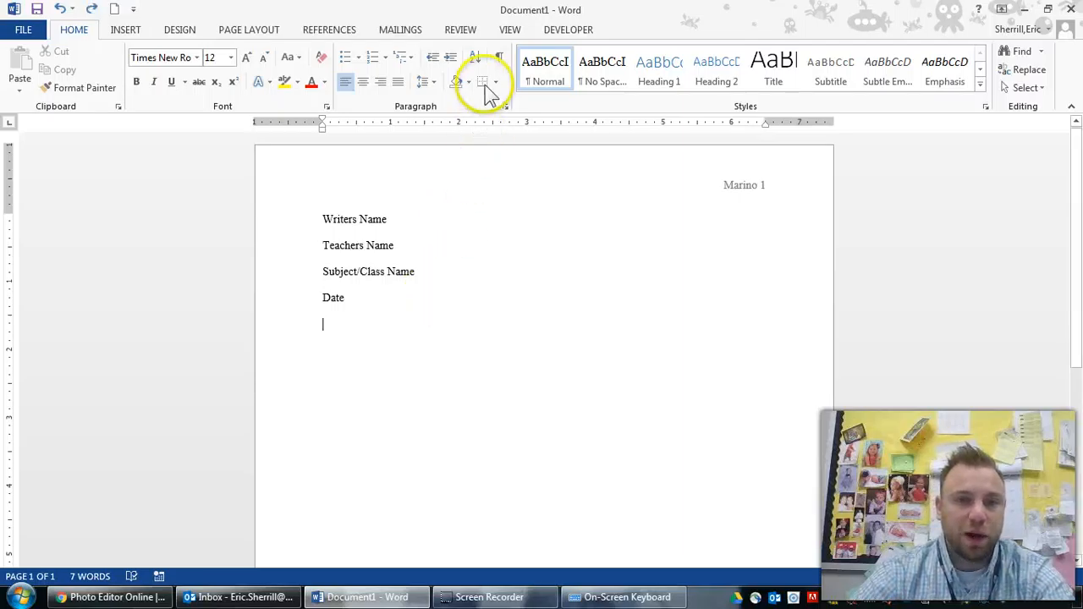
click(499, 57)
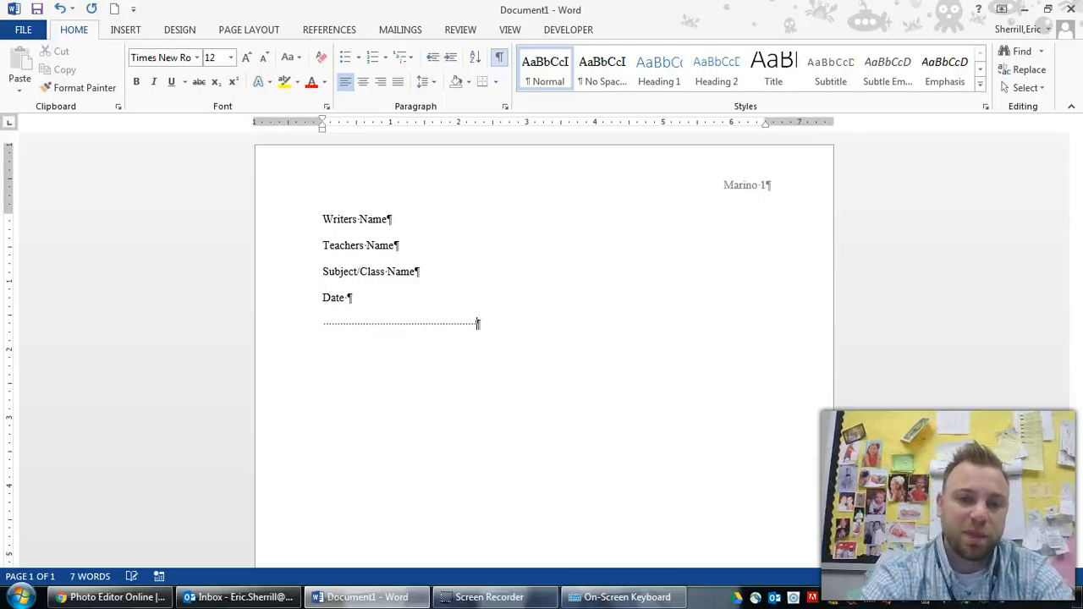
- Delete the run of spaces from the line below "Date"
key(BackSpace)
key(BackSpace)
key(BackSpace)
key(BackSpace)
key(BackSpace)
key(BackSpace)
key(BackSpace)
key(BackSpace)
key(BackSpace)
key(BackSpace)
key(BackSpace)
key(BackSpace)
key(BackSpace)
key(BackSpace)
key(BackSpace)
key(BackSpace)
key(BackSpace)
key(BackSpace)
key(BackSpace)
key(BackSpace)
key(BackSpace)
key(BackSpace)
key(BackSpace)
key(BackSpace)
key(BackSpace)
key(BackSpace)
key(BackSpace)
key(BackSpace)
key(BackSpace)
key(BackSpace)
key(BackSpace)
key(BackSpace)
key(BackSpace)
key(BackSpace)
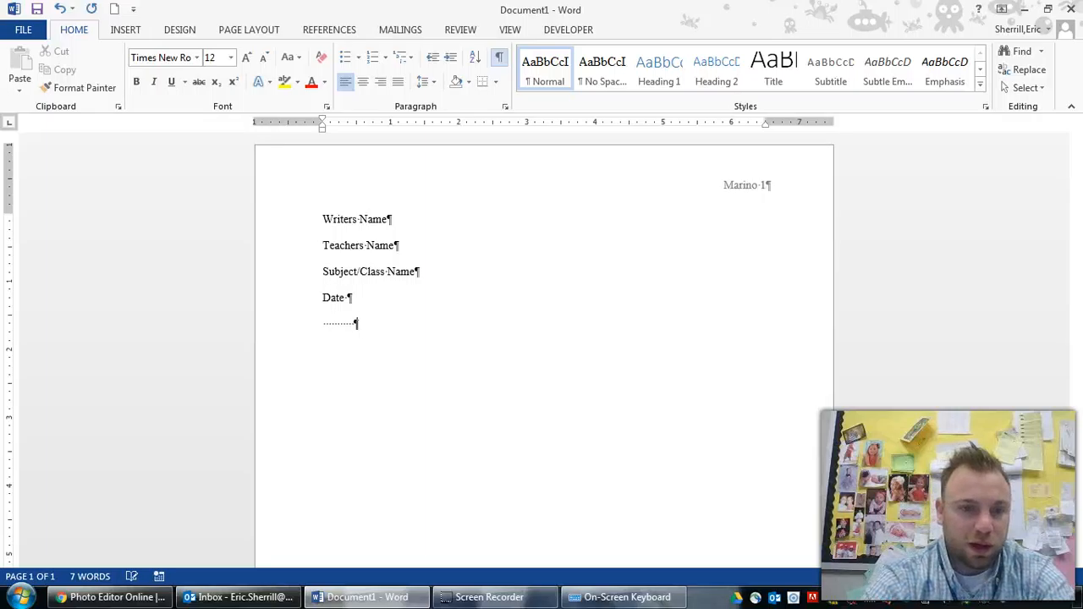
key(BackSpace)
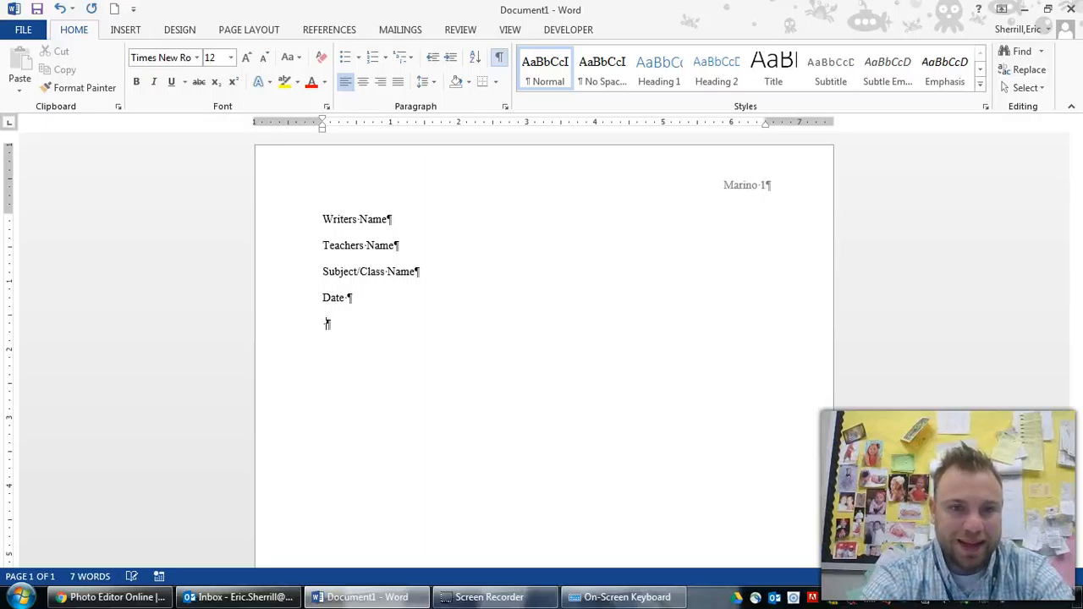
- Try moving the text position on the line below "Date" toward the page centre with tabs, and remove them
key(Tab)
key(Tab)
key(Tab)
key(Tab)
key(Tab)
key(Tab)
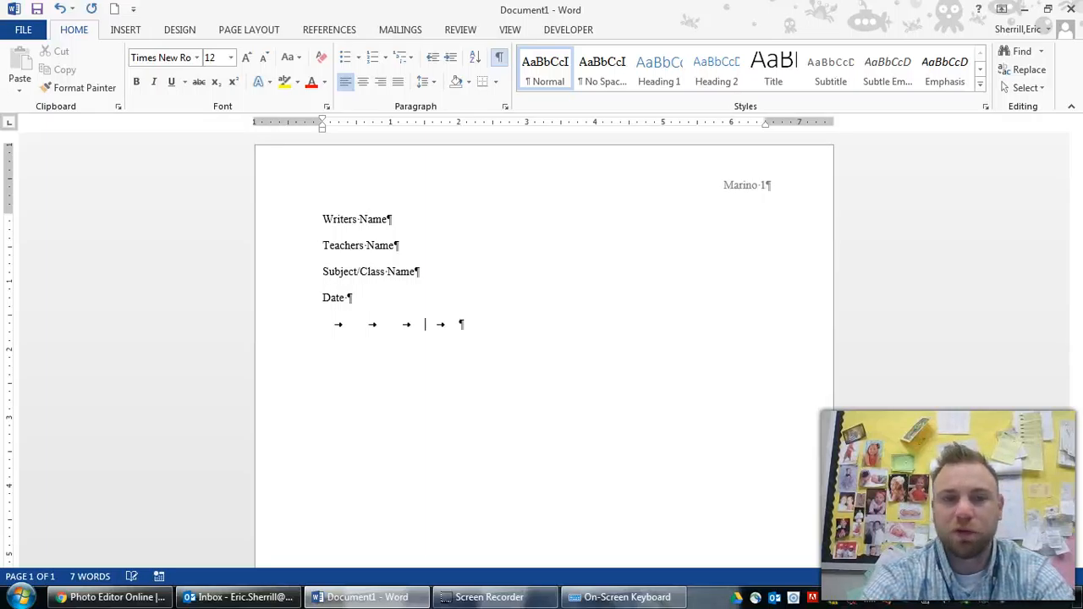
key(BackSpace)
key(BackSpace)
key(BackSpace)
key(BackSpace)
key(BackSpace)
key(BackSpace)
key(BackSpace)
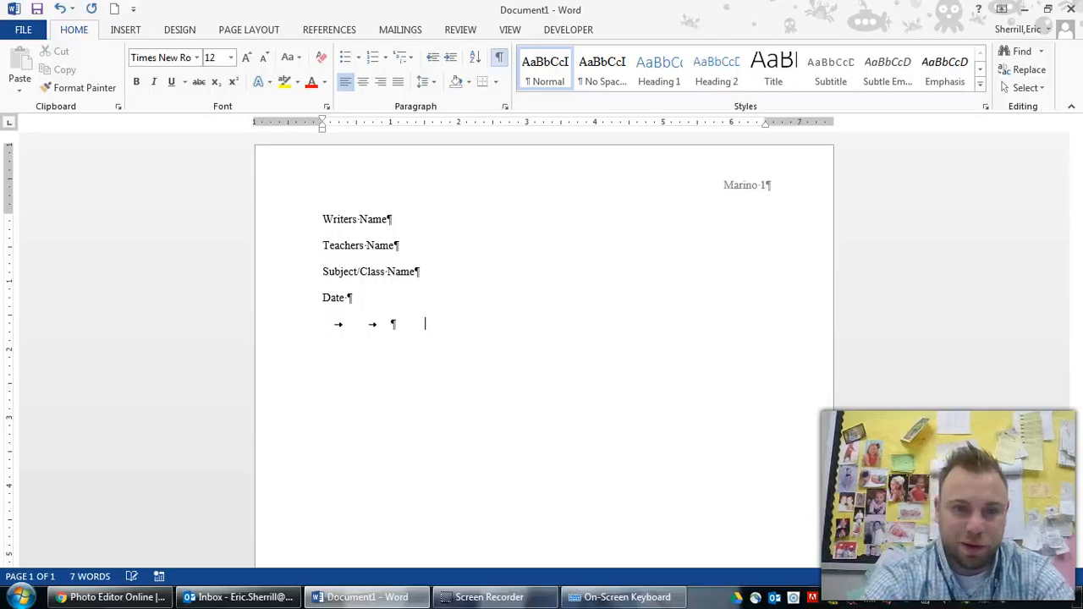
key(Return)
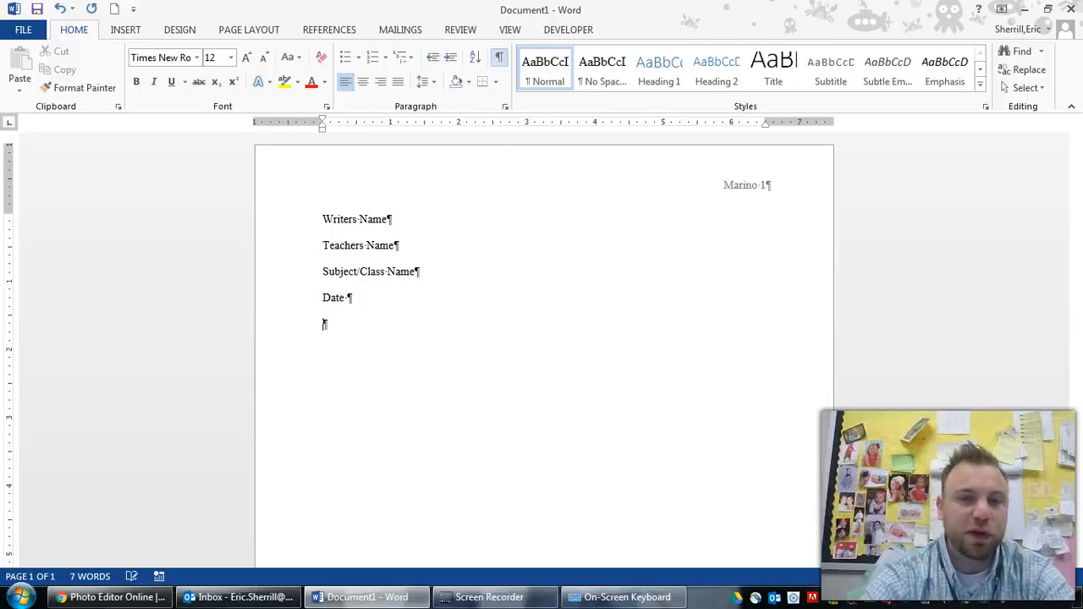
- Enter the centered title "Title of Paper" below the heading block and add a left-aligned line beneath it
key(ctrl+e)
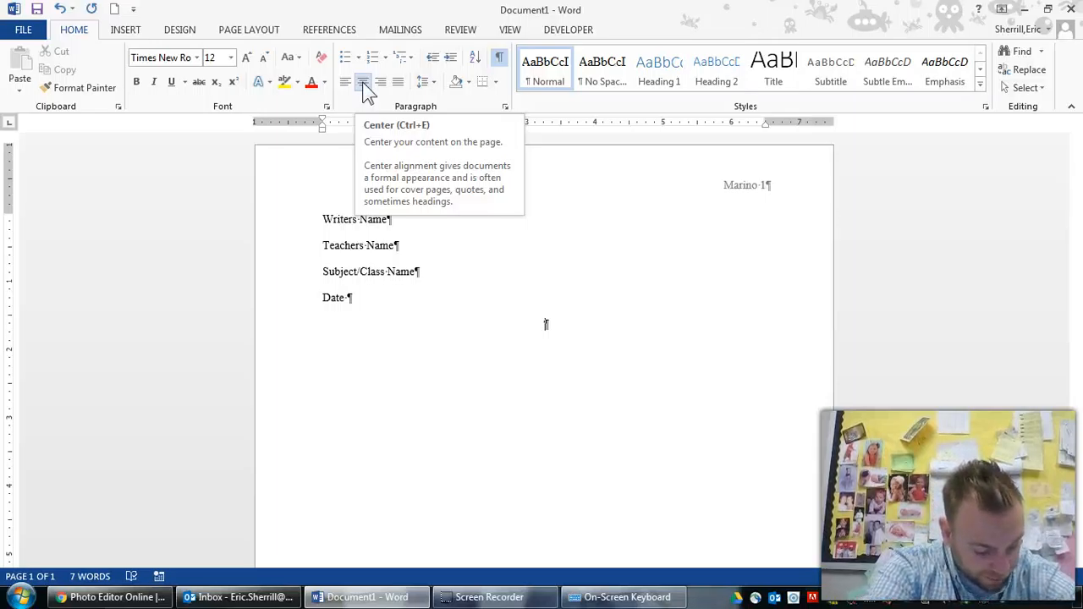
text(Title of Pag)
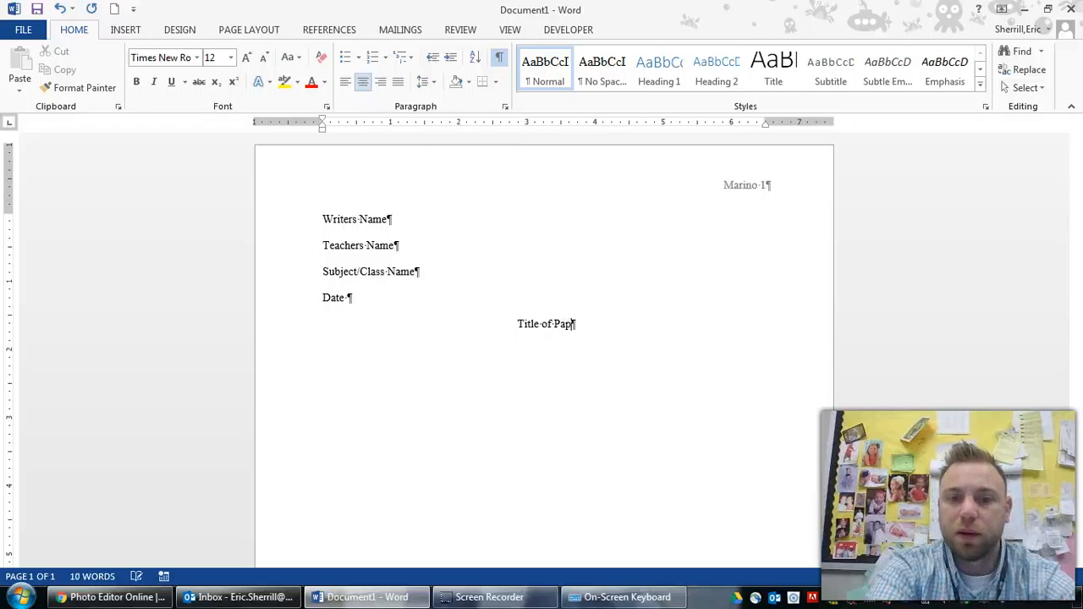
text(er)
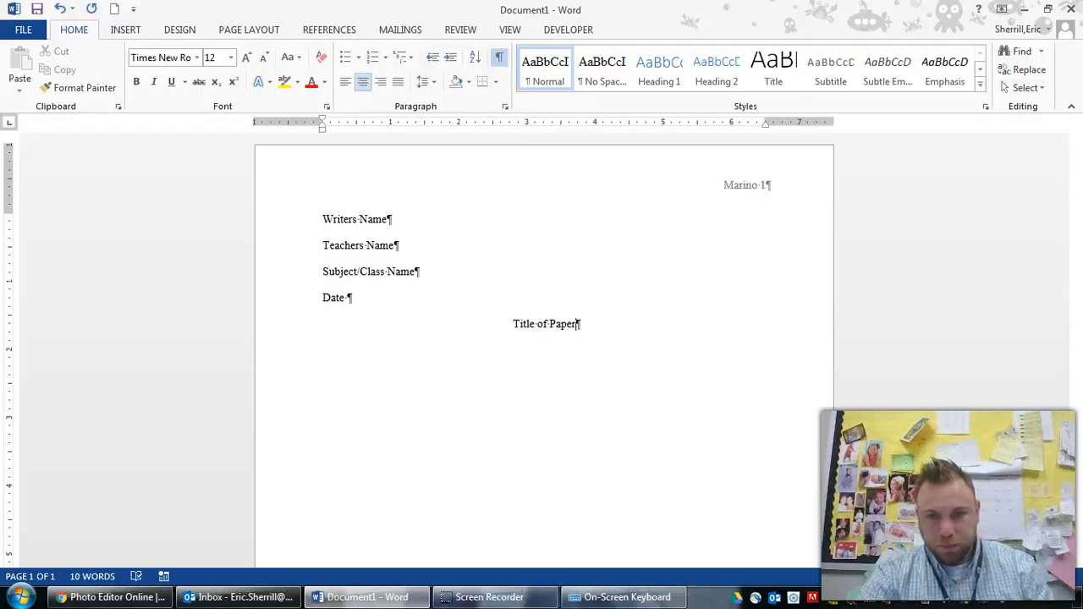
key(Return)
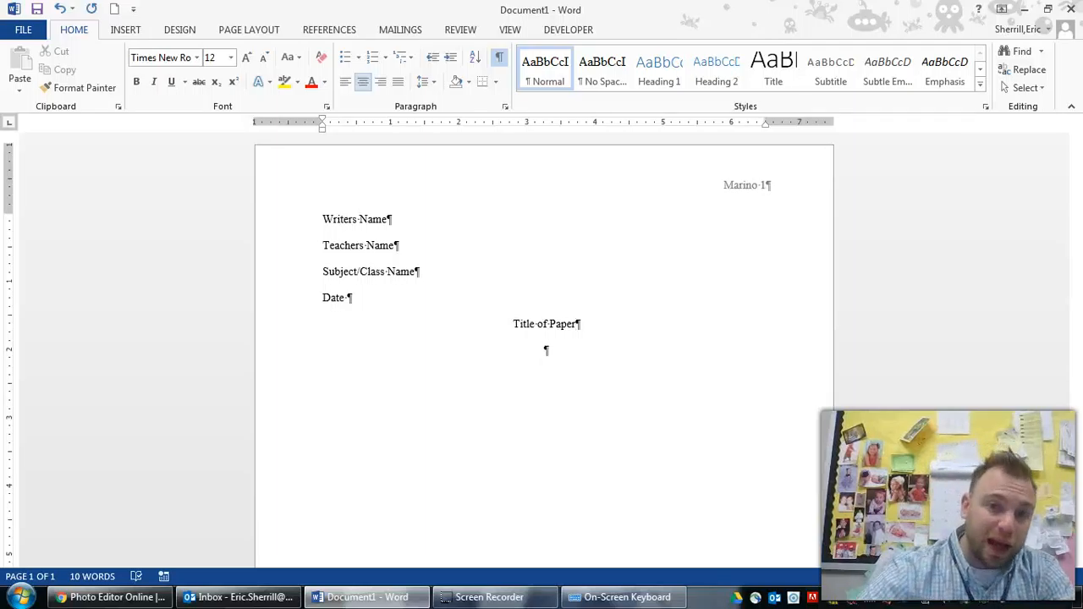
click(344, 85)
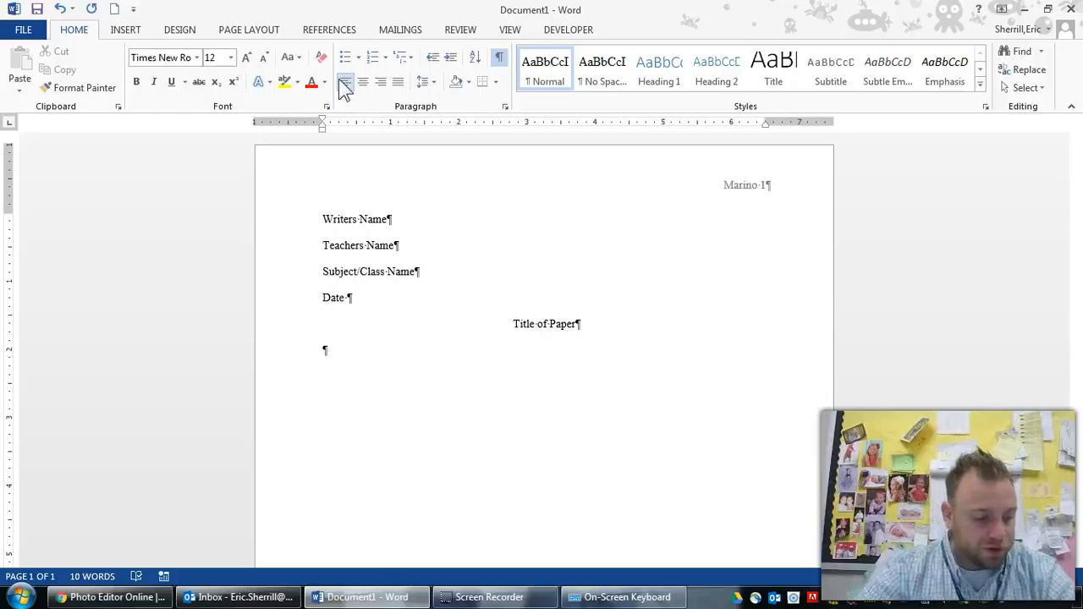
- Start saving the document to the DIgital Citizenship folder in OneDrive for Business and select the suggested file name
click(33, 33)
click(36, 188)
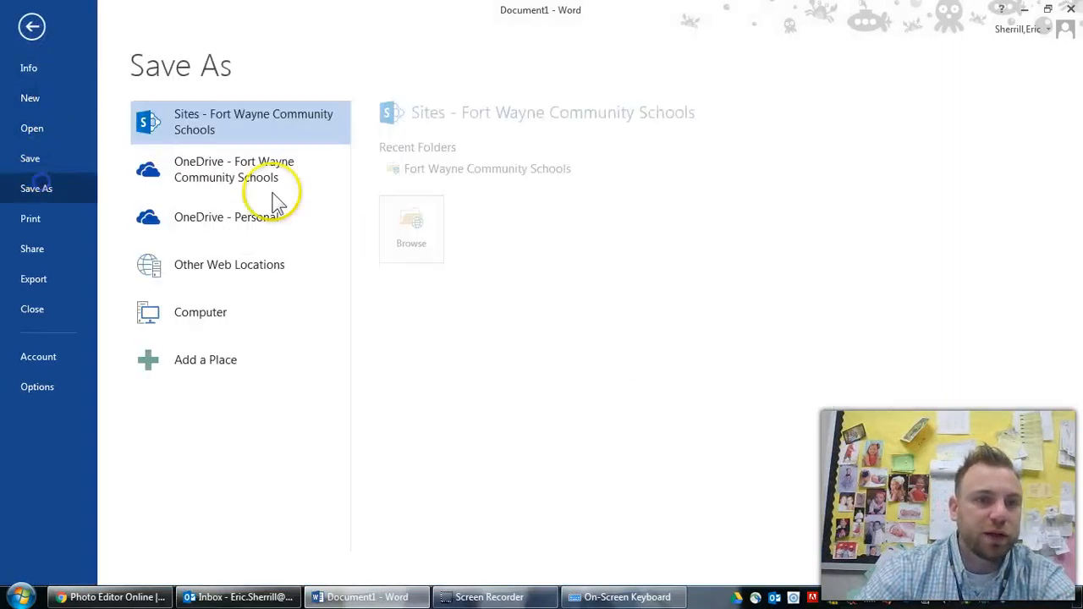
click(189, 311)
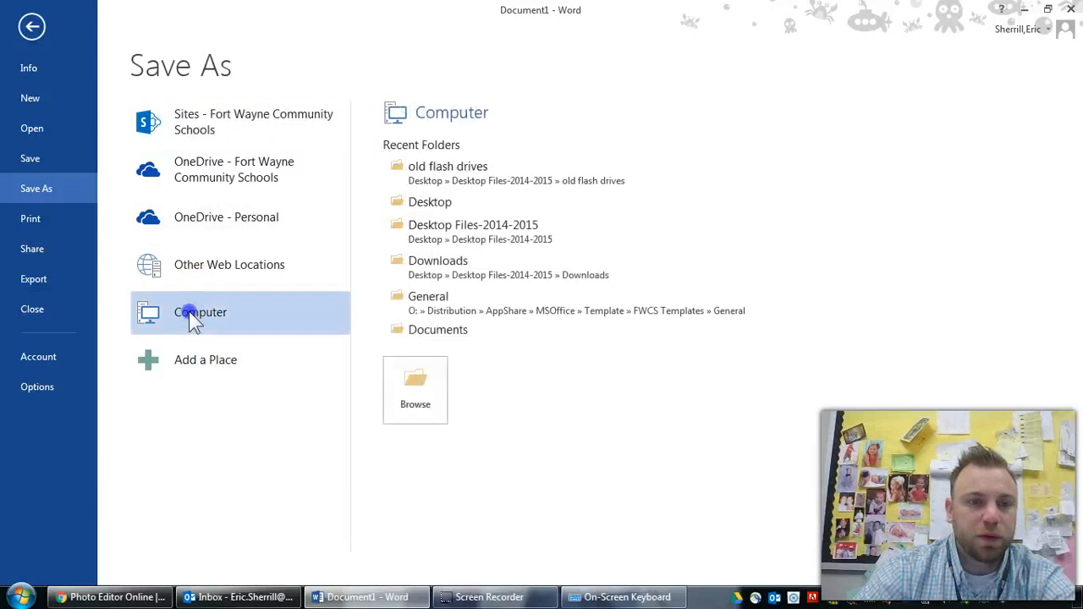
click(388, 332)
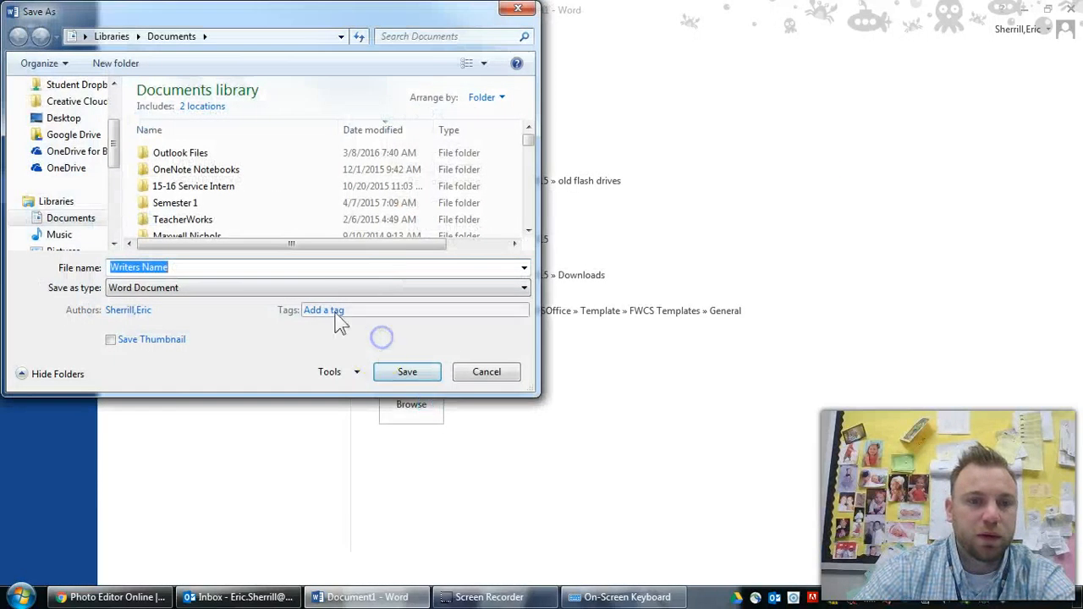
click(83, 144)
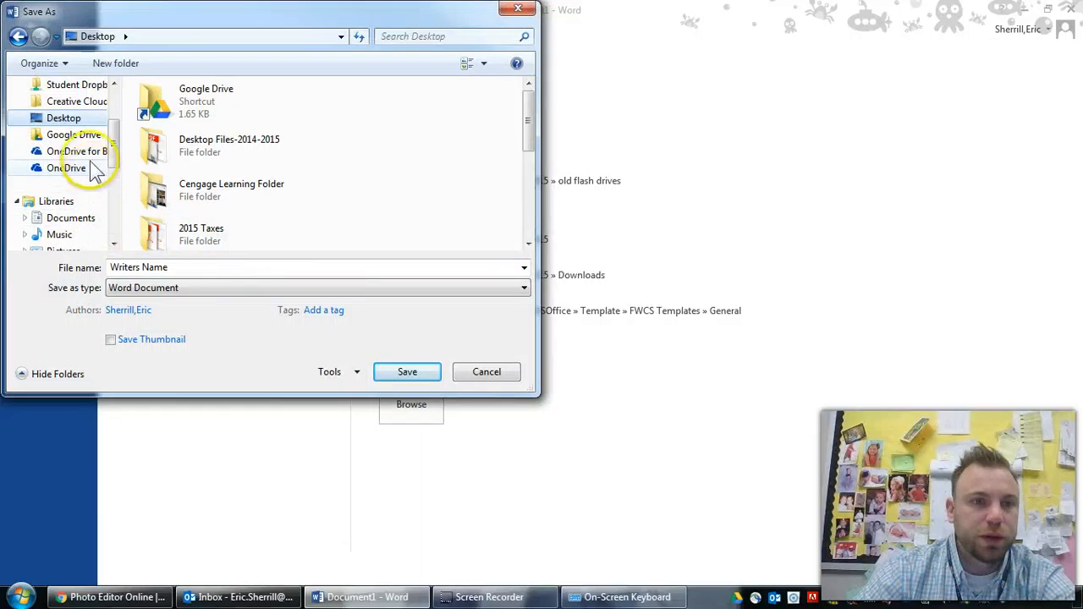
click(91, 152)
click(217, 143)
double_click(218, 144)
click(208, 266)
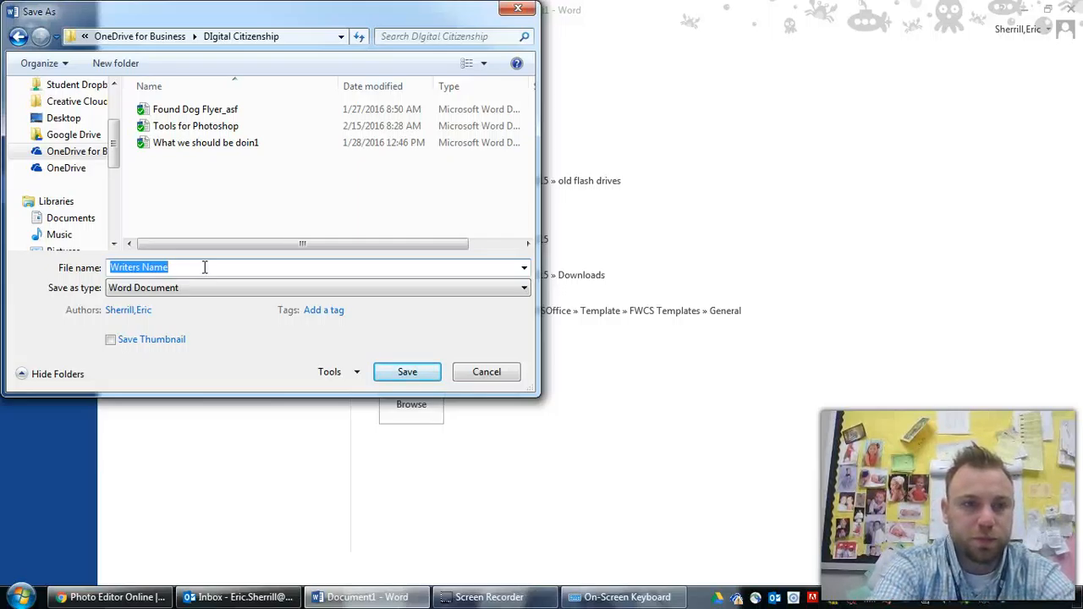
text(MrSherrill_)
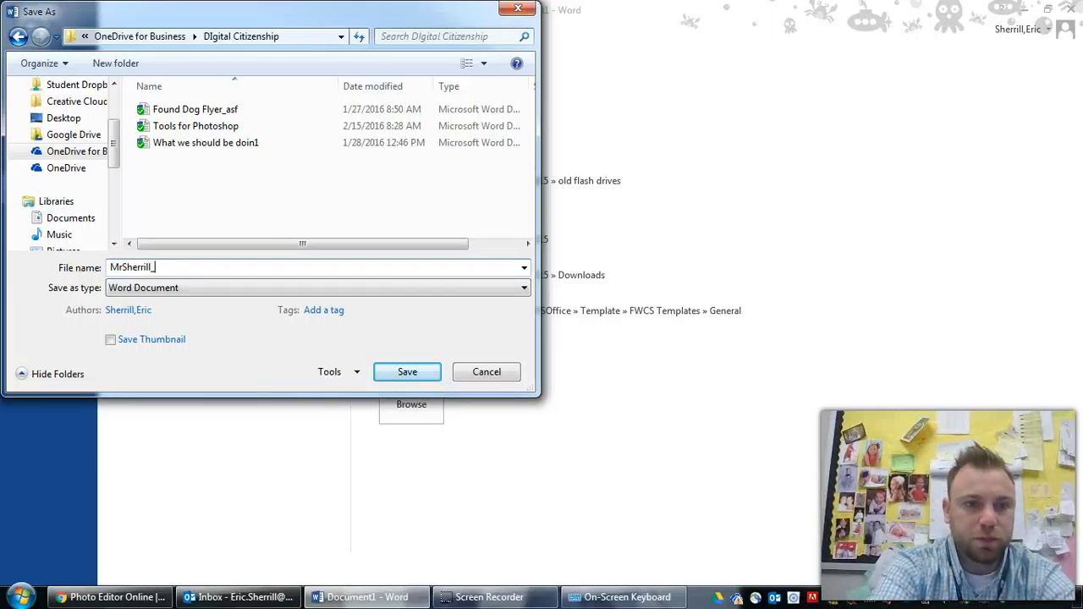
key(BackSpace)
key(BackSpace)
key(BackSpace)
key(BackSpace)
key(BackSpace)
key(BackSpace)
key(BackSpace)
key(BackSpace)
key(BackSpace)
key(BackSpace)
- Name the file "Triangulation_" followed by the author's title and surname, and save it as a Word document
text(Tria)
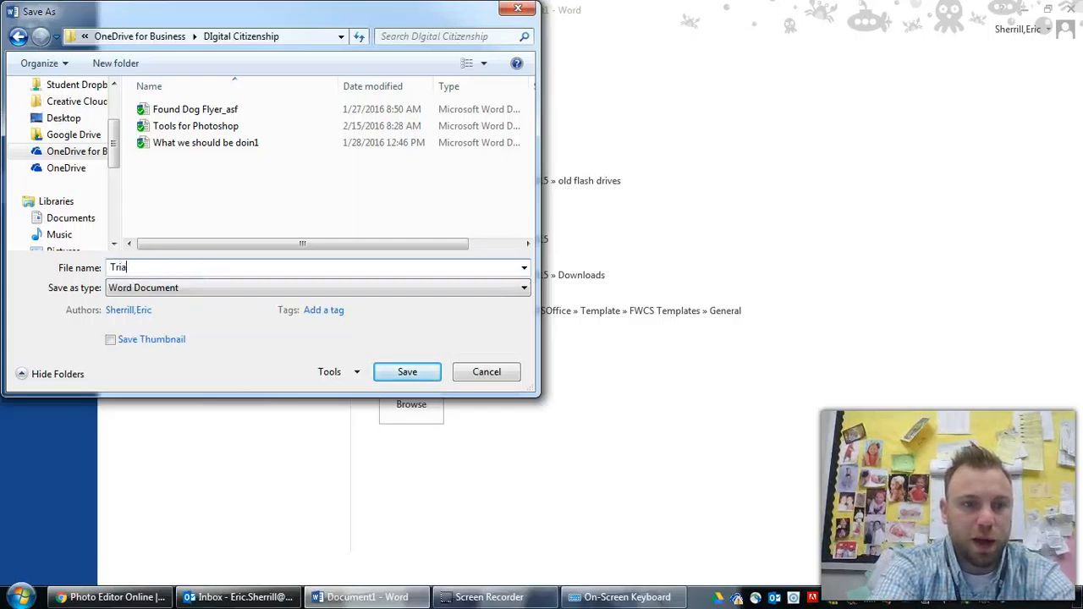
text(ngulation)
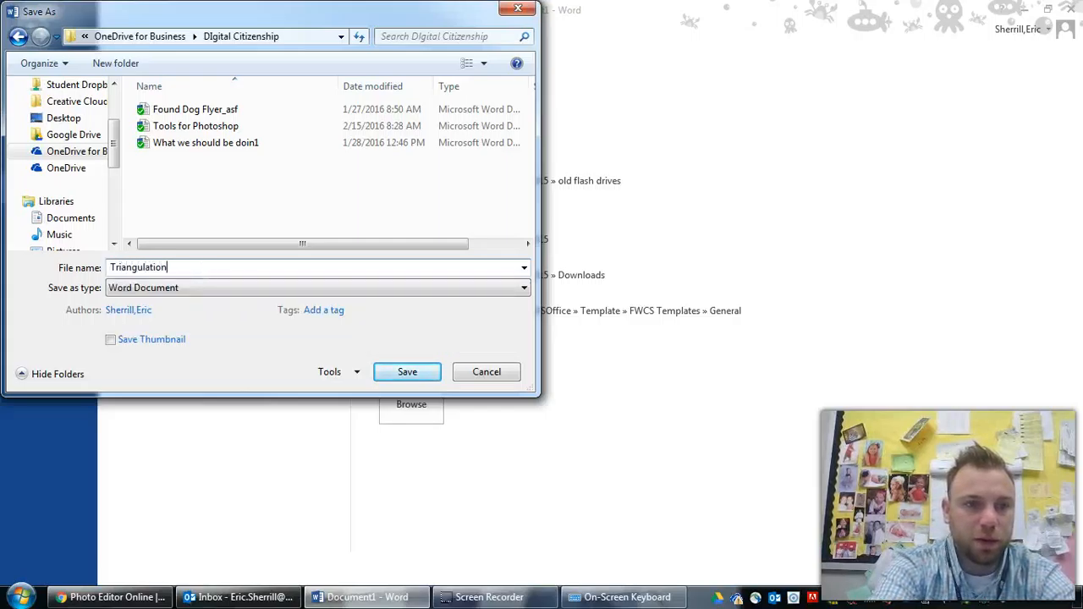
text(_M)
text(R)
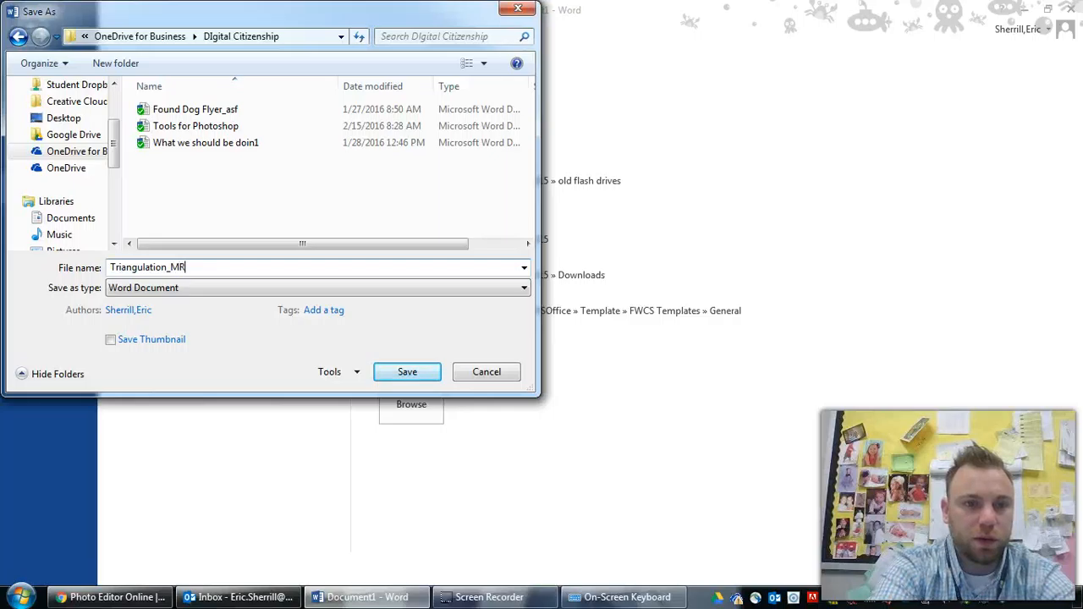
text(Sherrill)
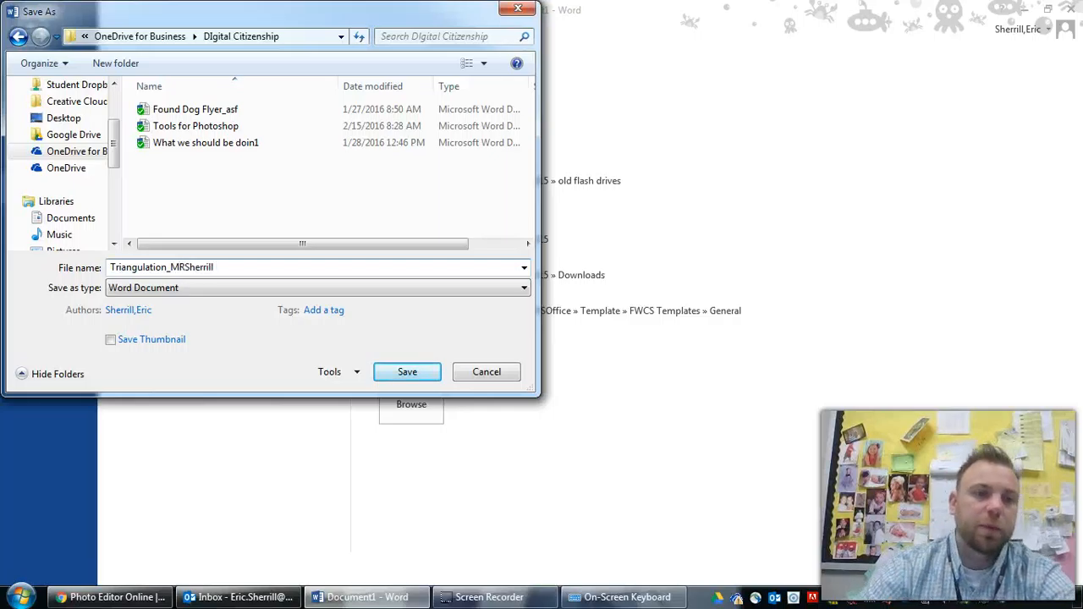
click(379, 374)
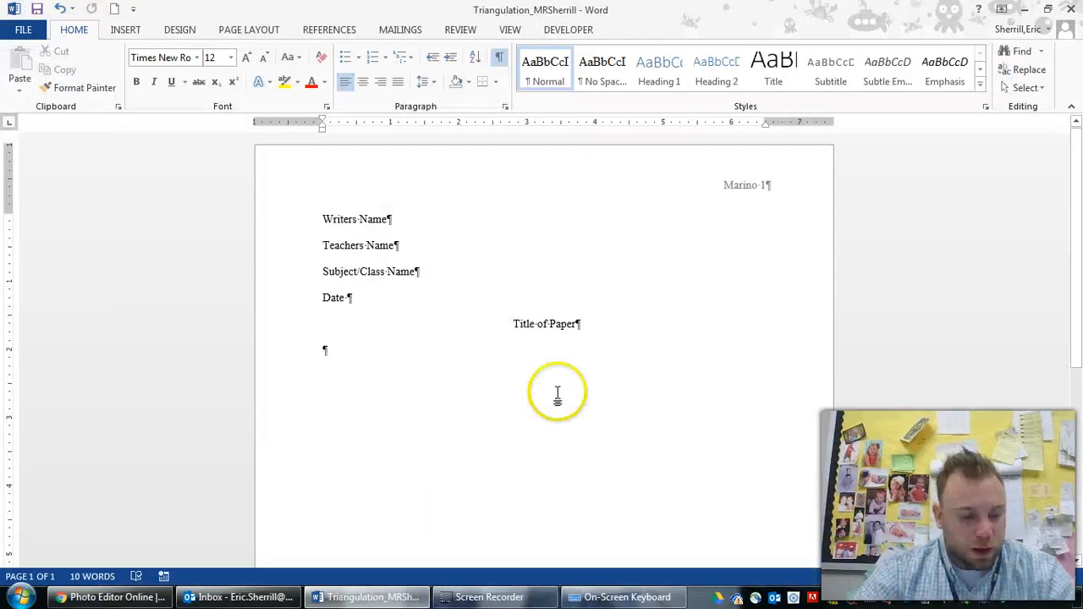
- Place the cursor on the empty line below the title and hide the document's ruler
click(572, 350)
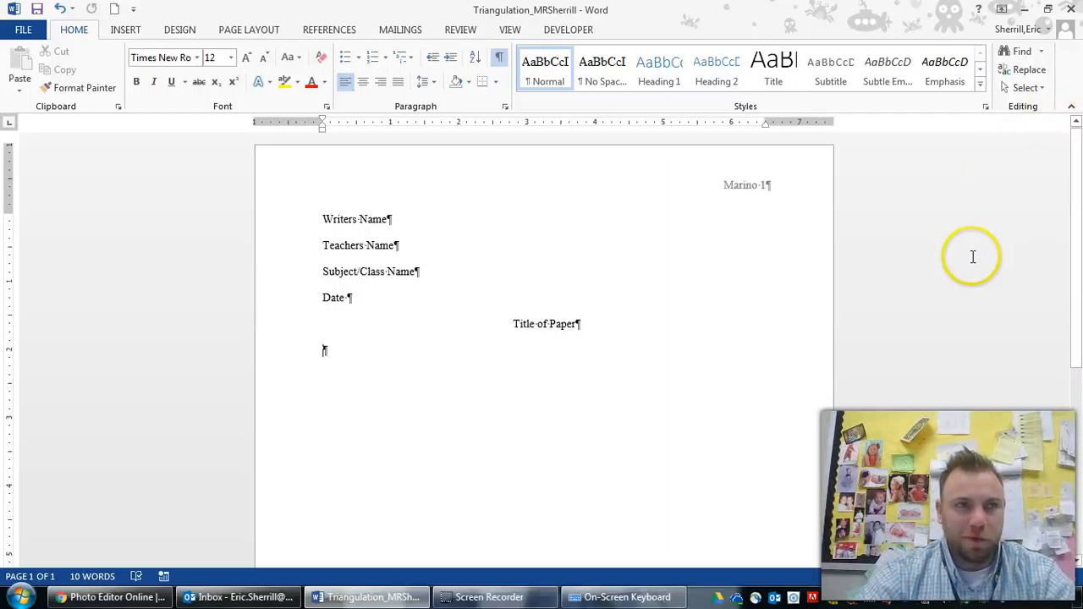
click(509, 30)
click(188, 54)
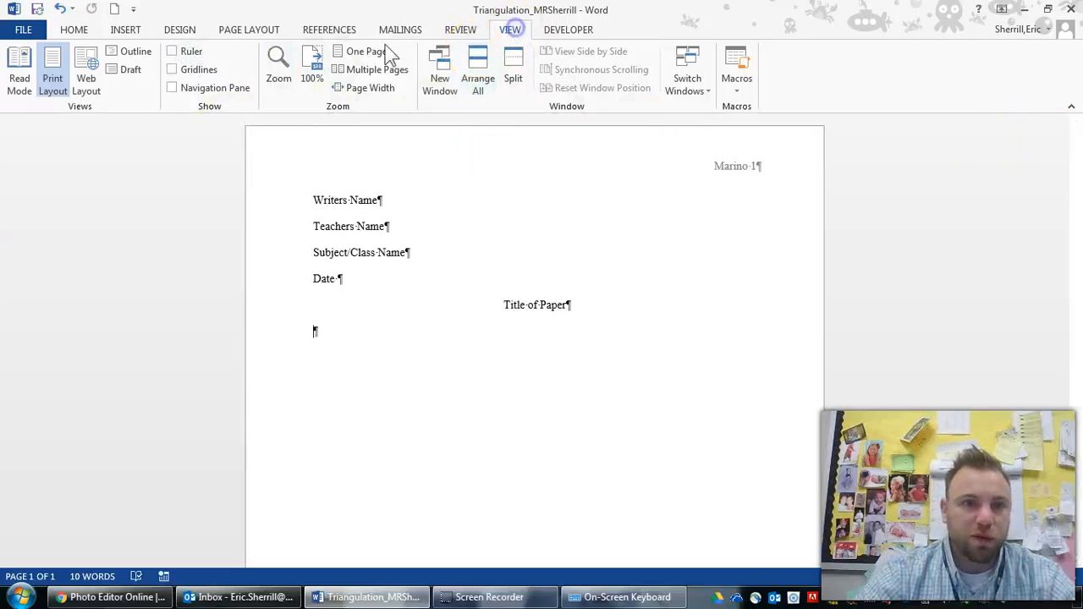
- Show the ruler and set a 0.5-inch first-line indent on the empty line below the title
click(188, 53)
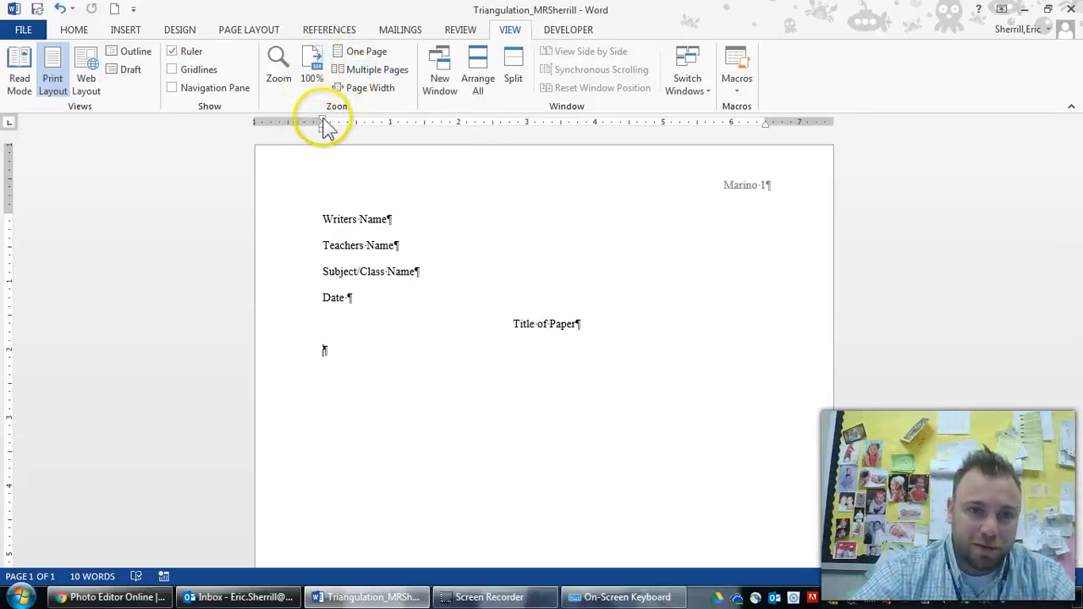
mouse_move(324, 122)
mouse_down()
mouse_move(611, 119)
mouse_move(356, 140)
mouse_up()
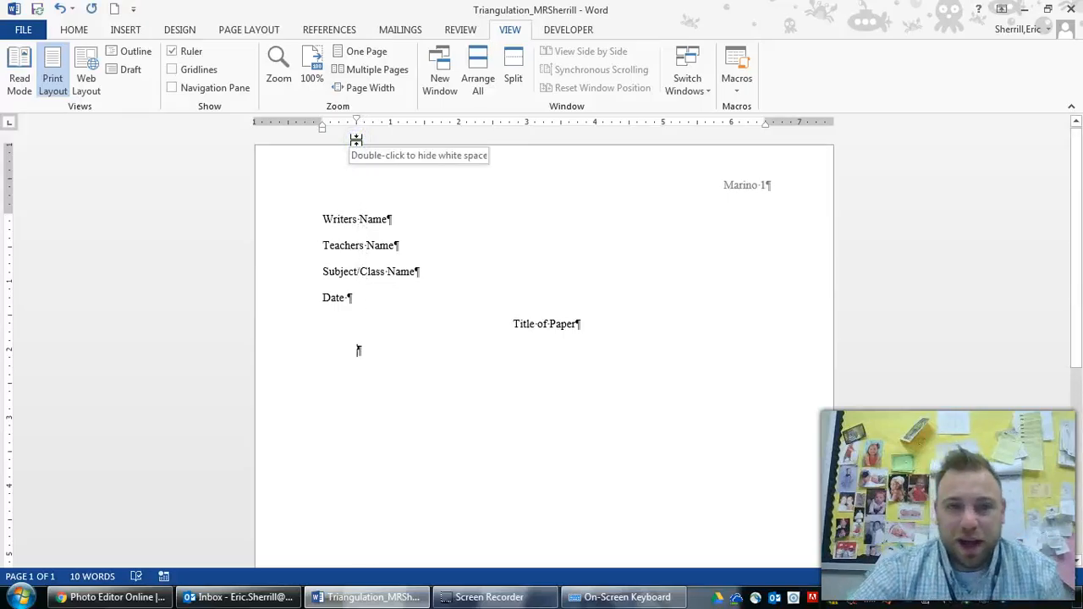
drag(357, 124, 326, 125)
key(Tab)
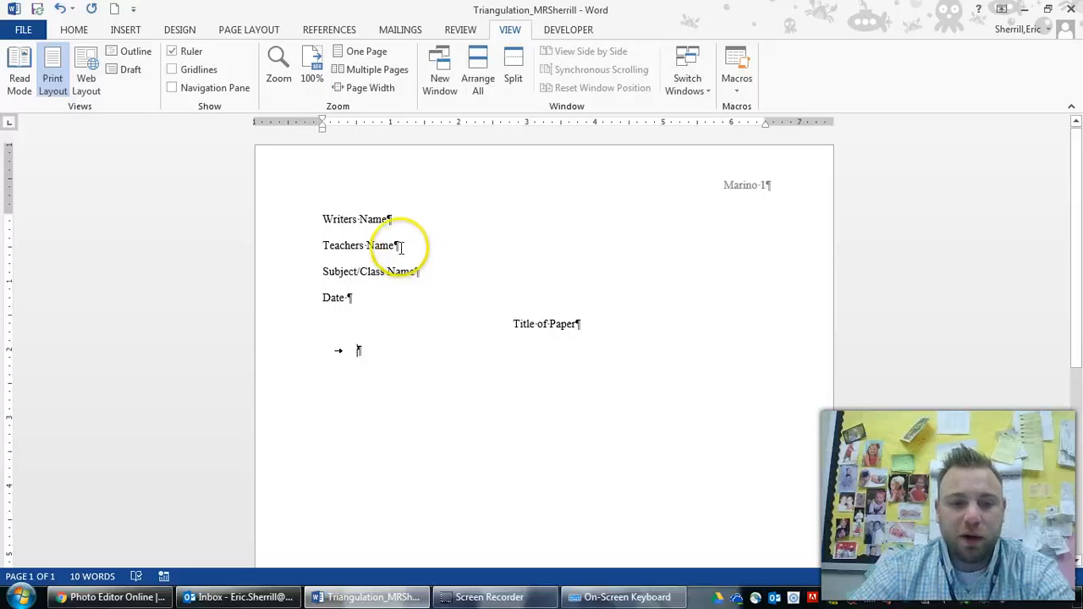
key(BackSpace)
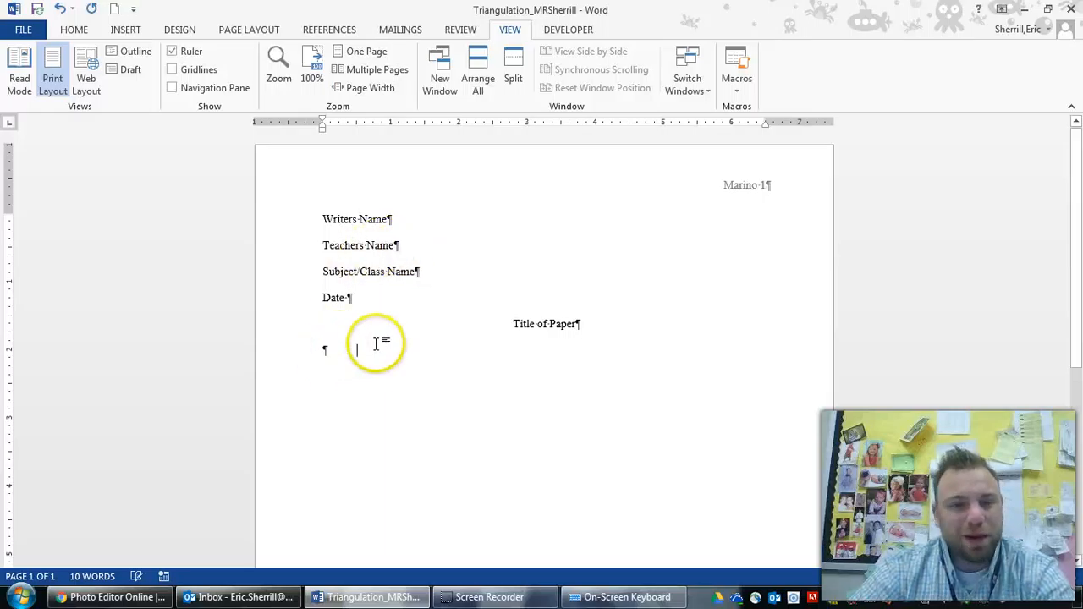
drag(326, 121, 359, 122)
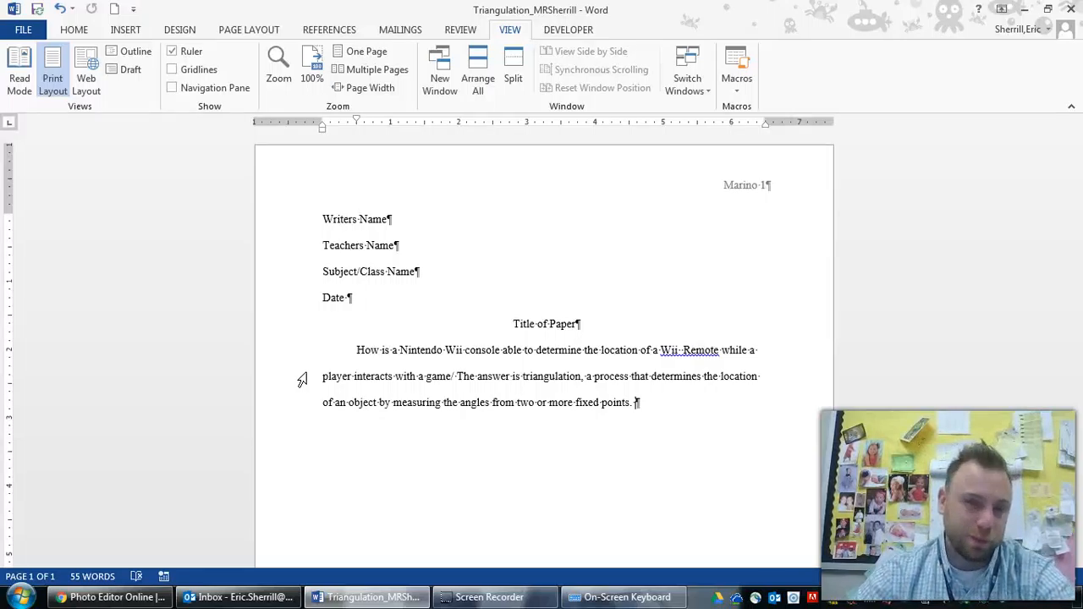
- Open the AutoCorrect settings from the proofing section of the Word options
click(22, 29)
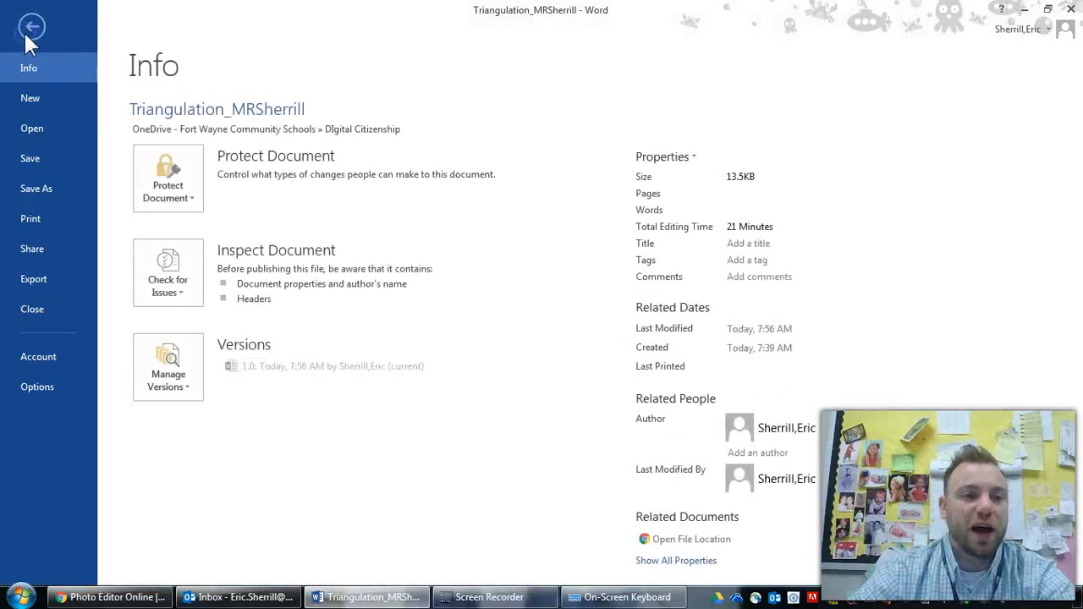
click(36, 385)
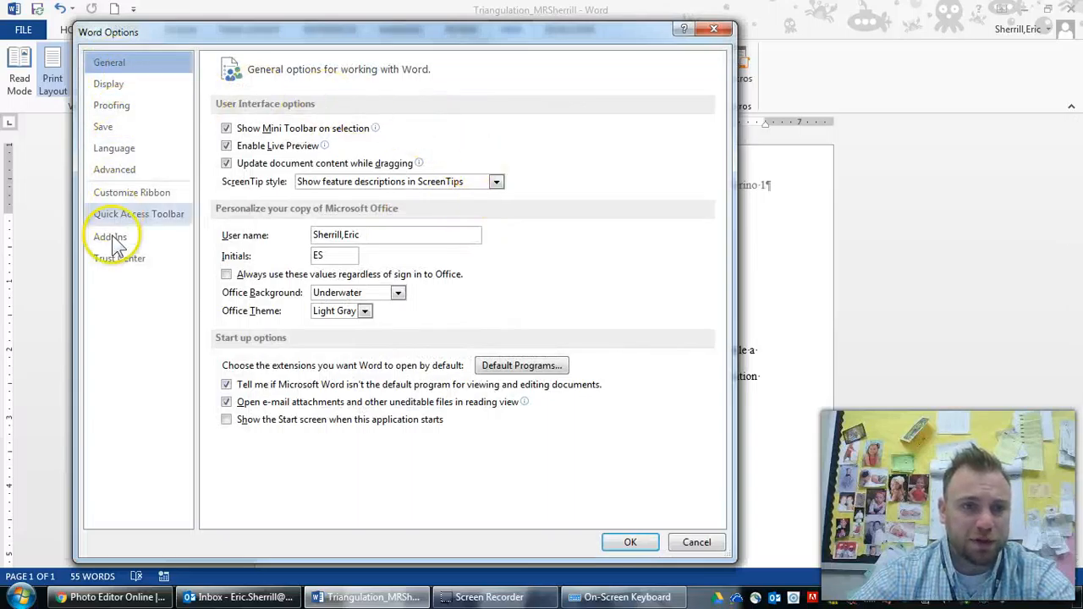
click(112, 106)
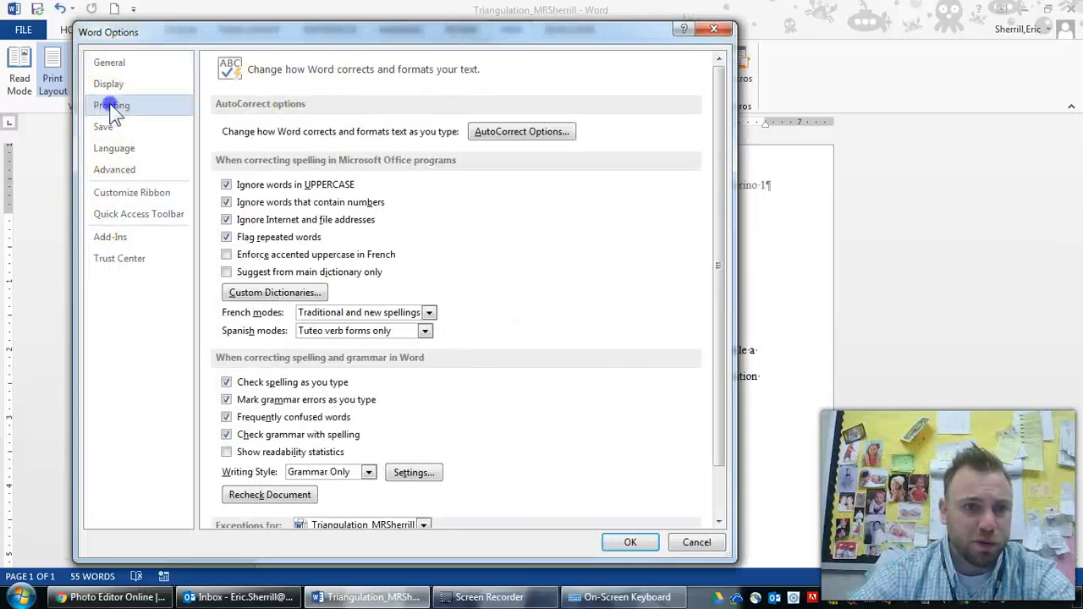
click(518, 135)
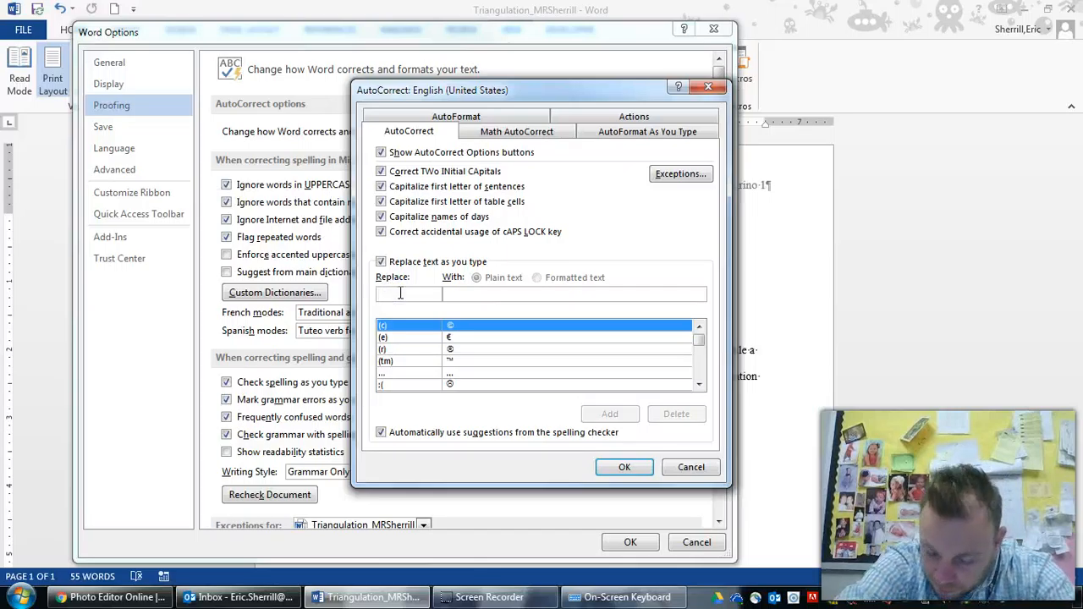
- Fill in an AutoCorrect entry that replaces "senser" with "sensor"
text(senser)
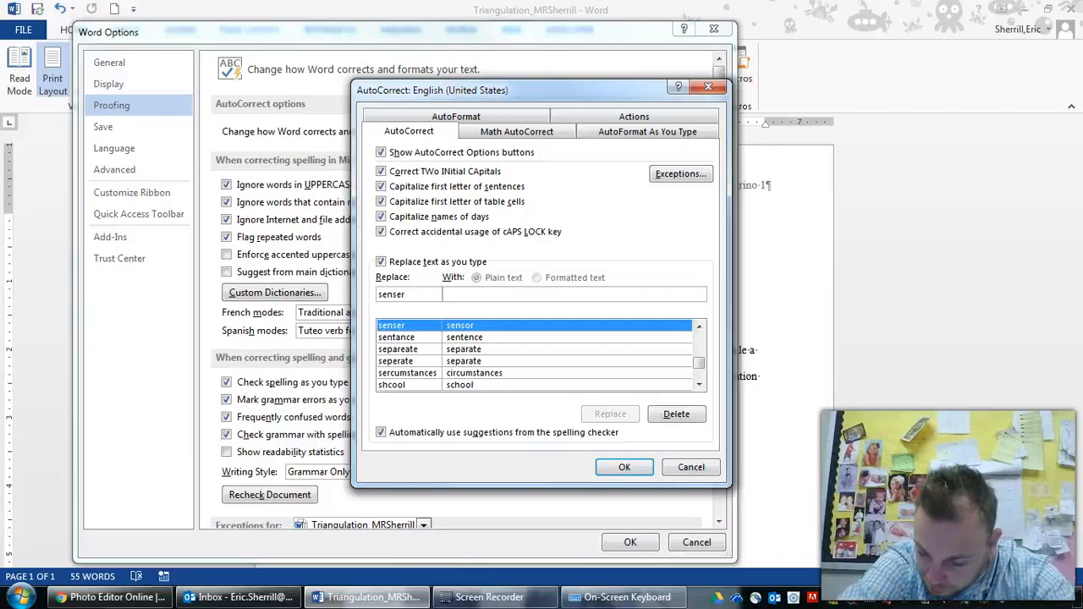
text(sensor)
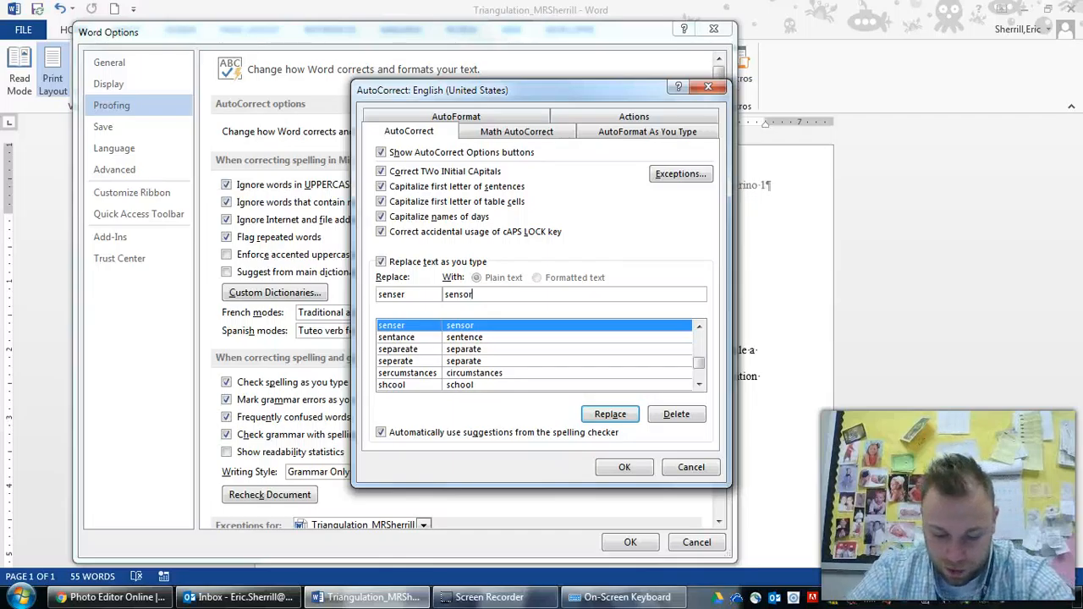
click(399, 295)
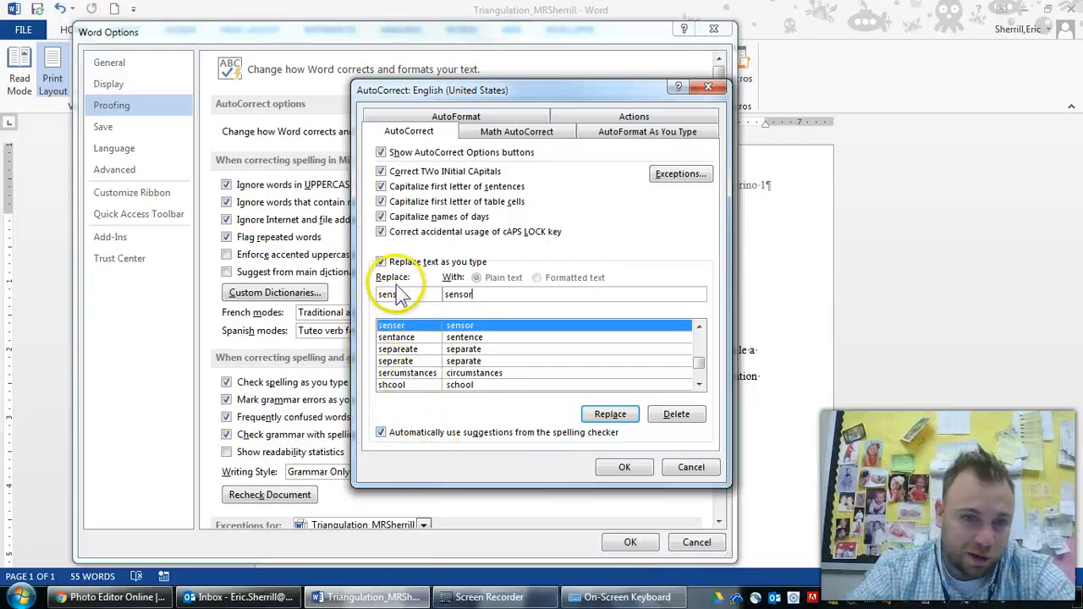
click(478, 294)
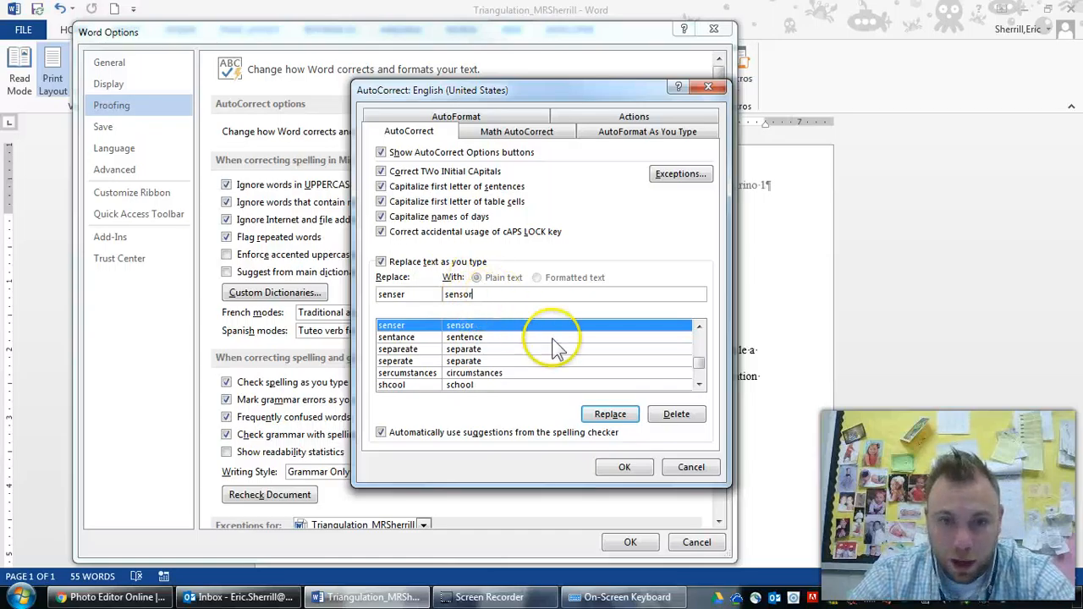
click(610, 414)
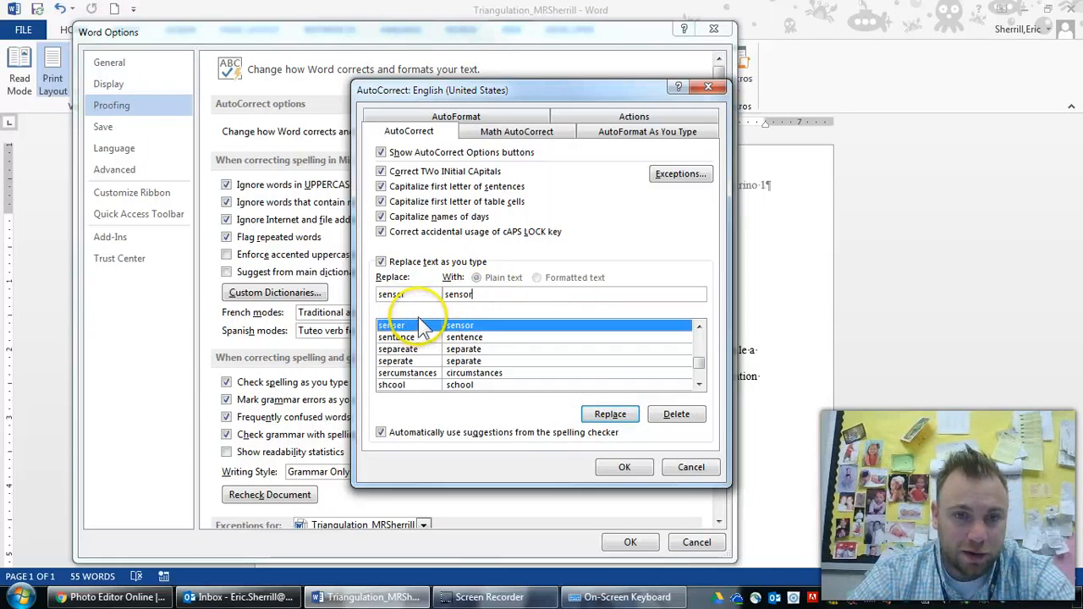
- Fill in an example AutoCorrect entry that replaces "asignment" with "assignment", without adding it
key(BackSpace)
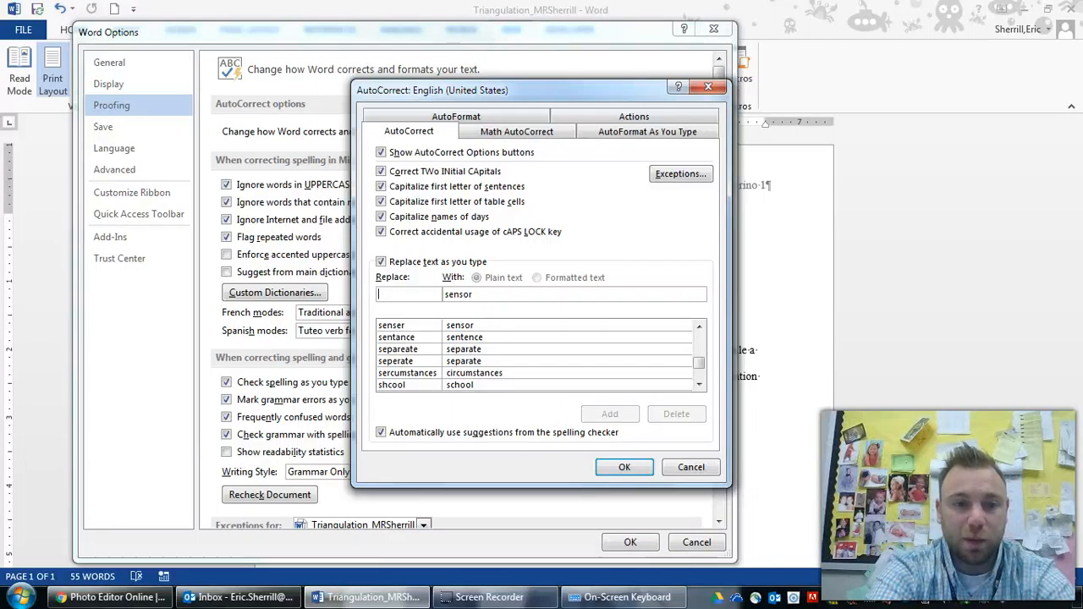
text(asignment)
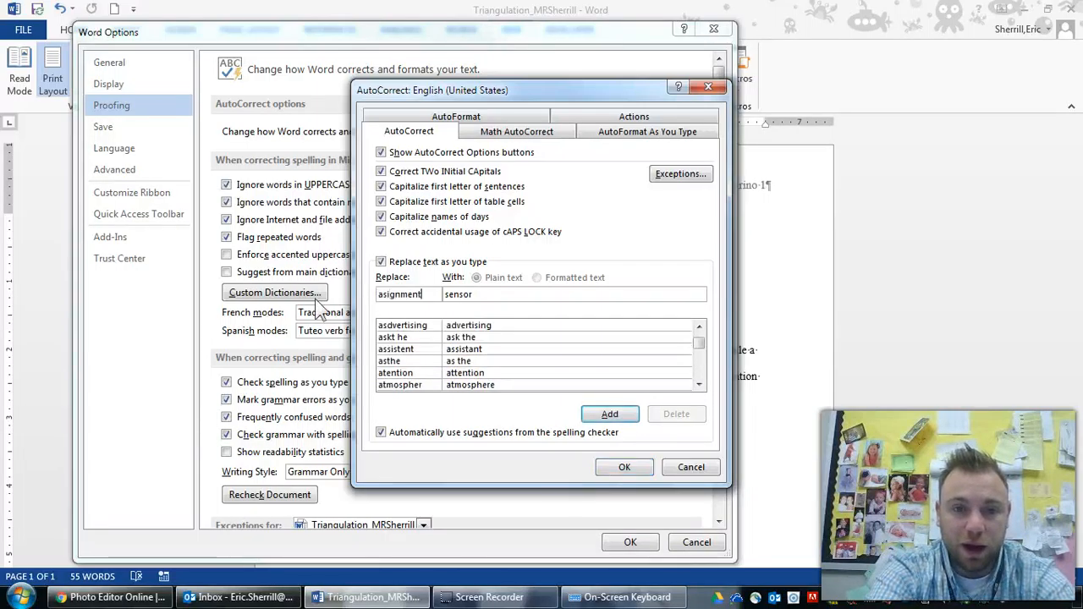
key(Tab)
text(assignme)
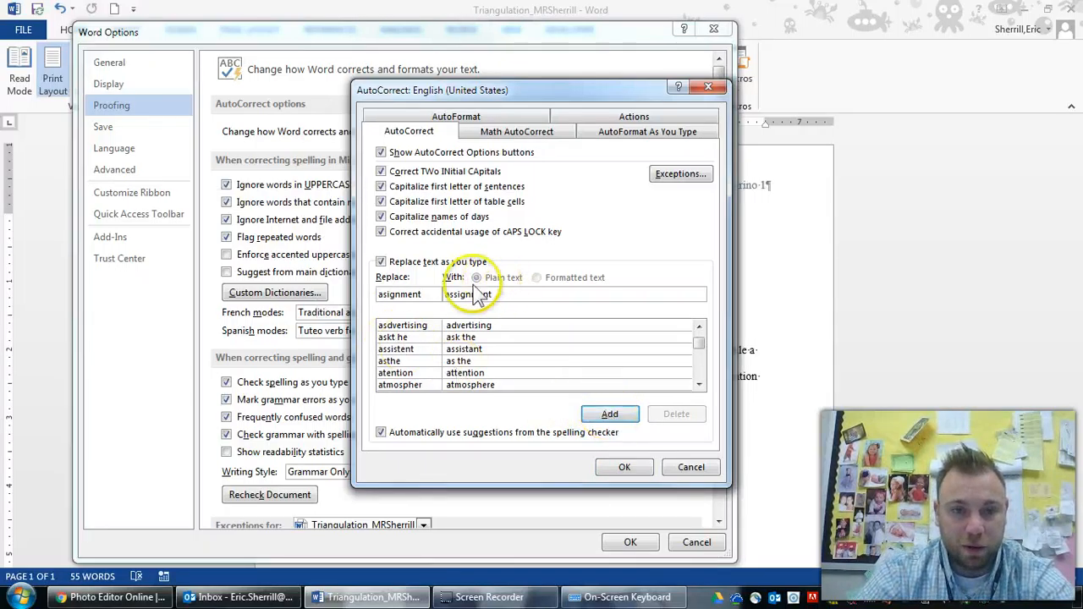
- Fill in example AutoCorrect entries that replace a misspelled surname and an abbreviated name with the correct surname, without adding them
drag(421, 294, 353, 290)
key(BackSpace)
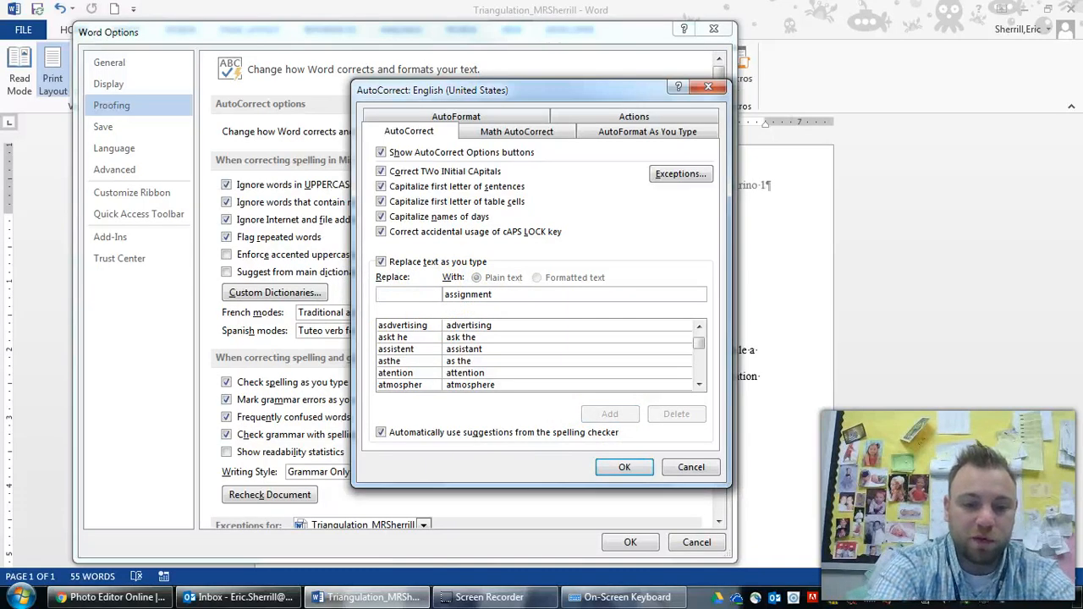
text(Sher)
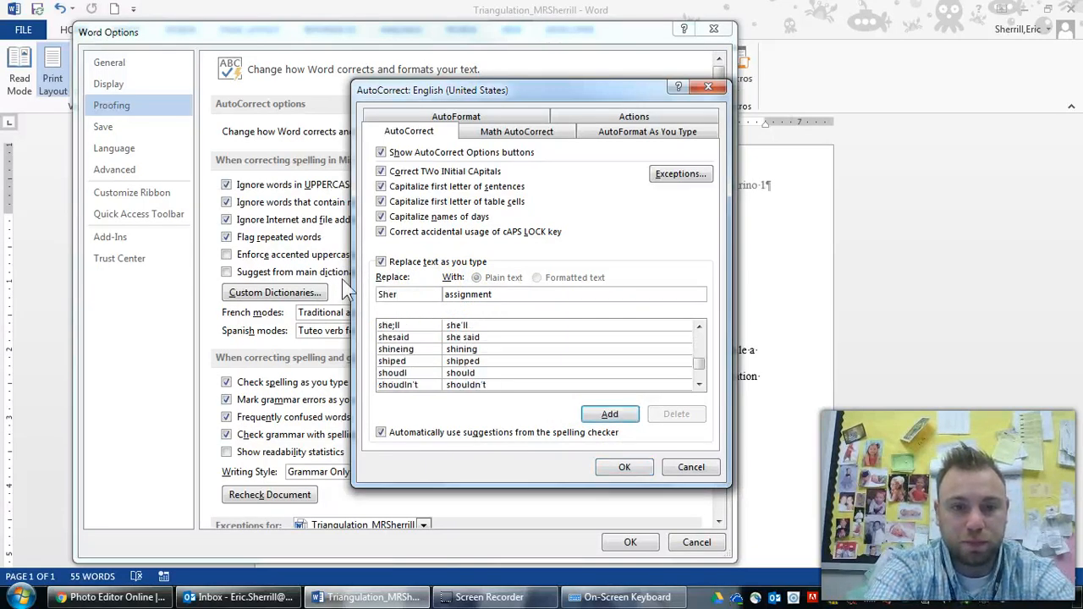
text(ill)
key(Tab)
text(Sherrill)
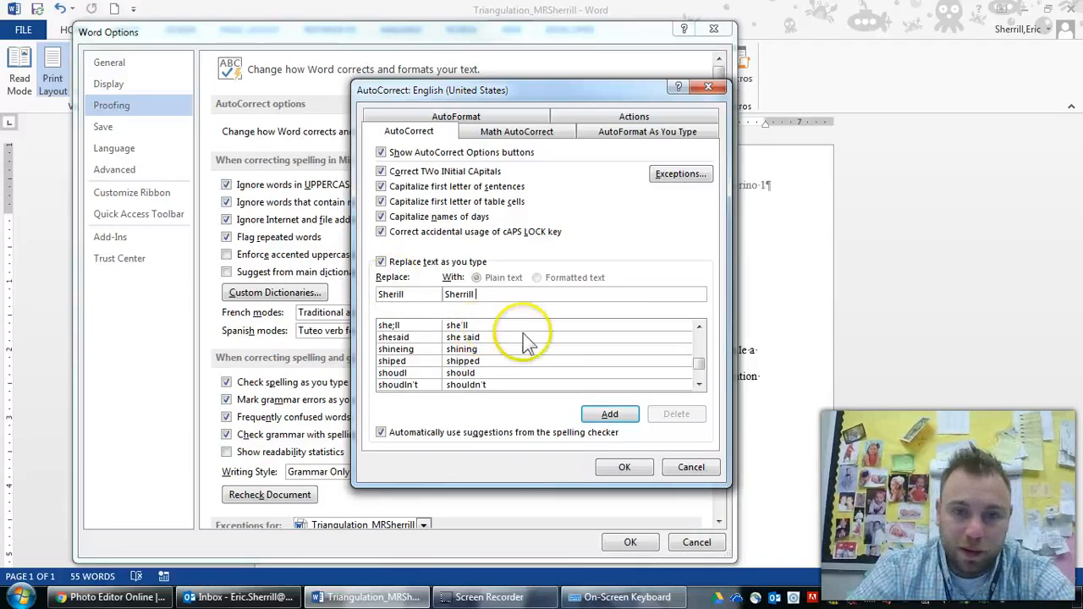
double_click(402, 296)
text(Mr S)
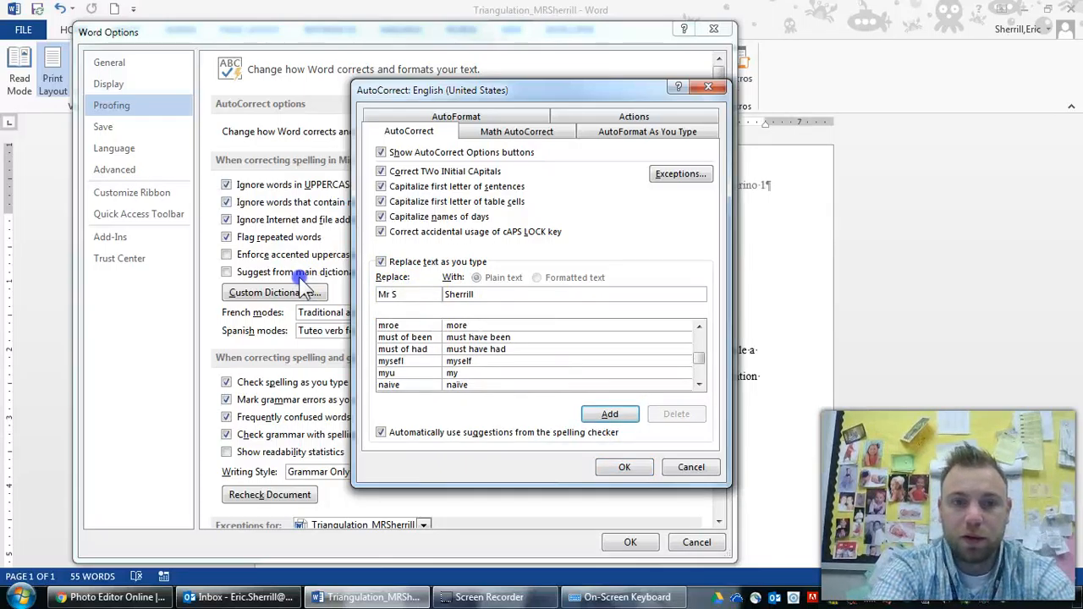
- Fill in an example AutoCorrect entry that replaces "lol" with "Laugh Out Loud", without adding it
click(521, 295)
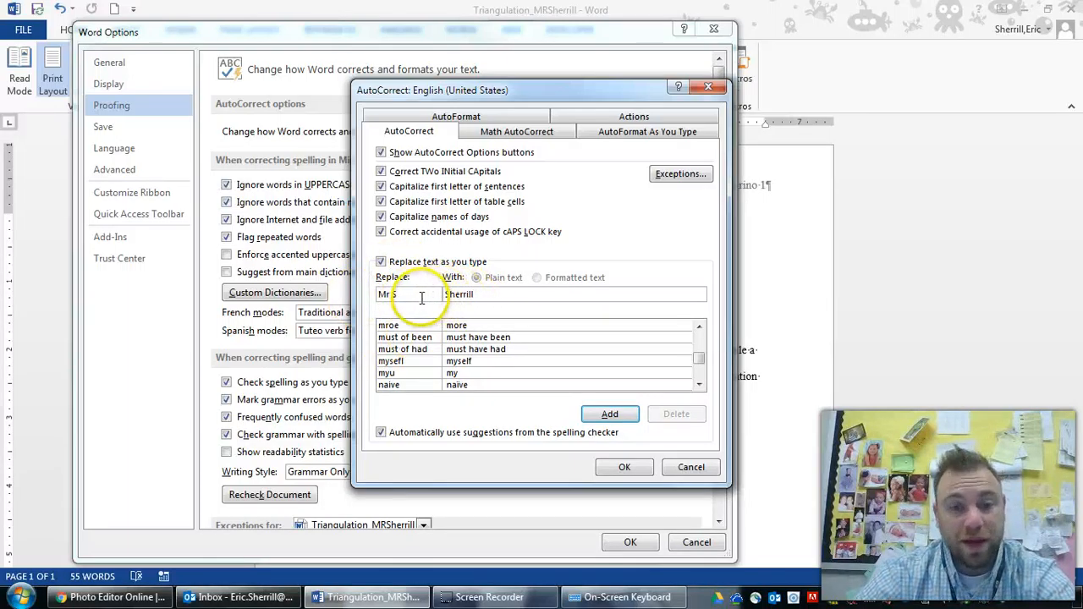
click(396, 294)
key(BackSpace)
key(BackSpace)
key(BackSpace)
key(BackSpace)
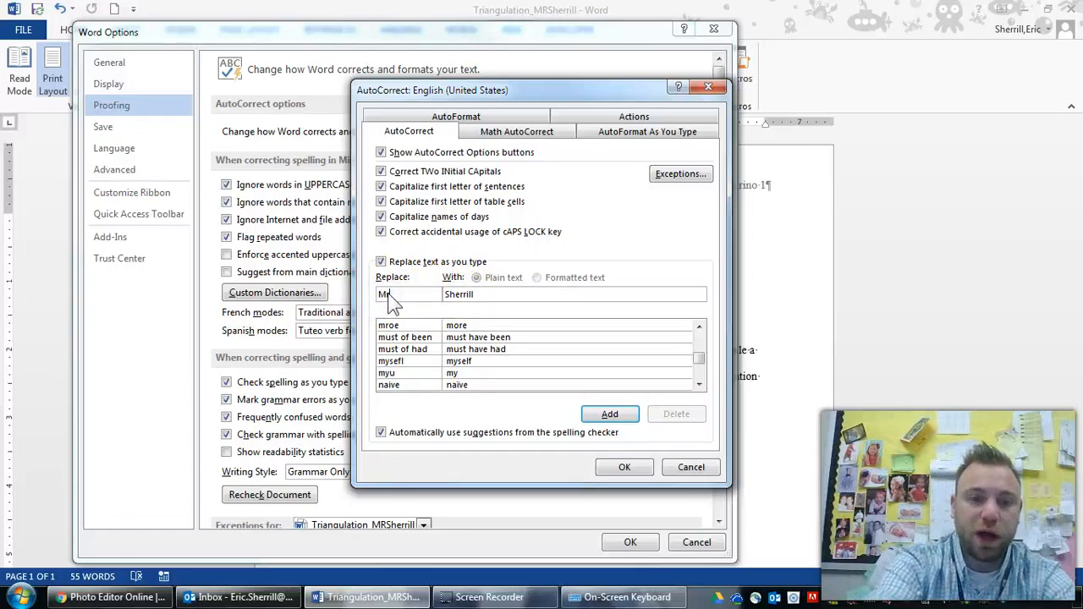
text(lol)
key(Tab)
text(LaughOutLoud)
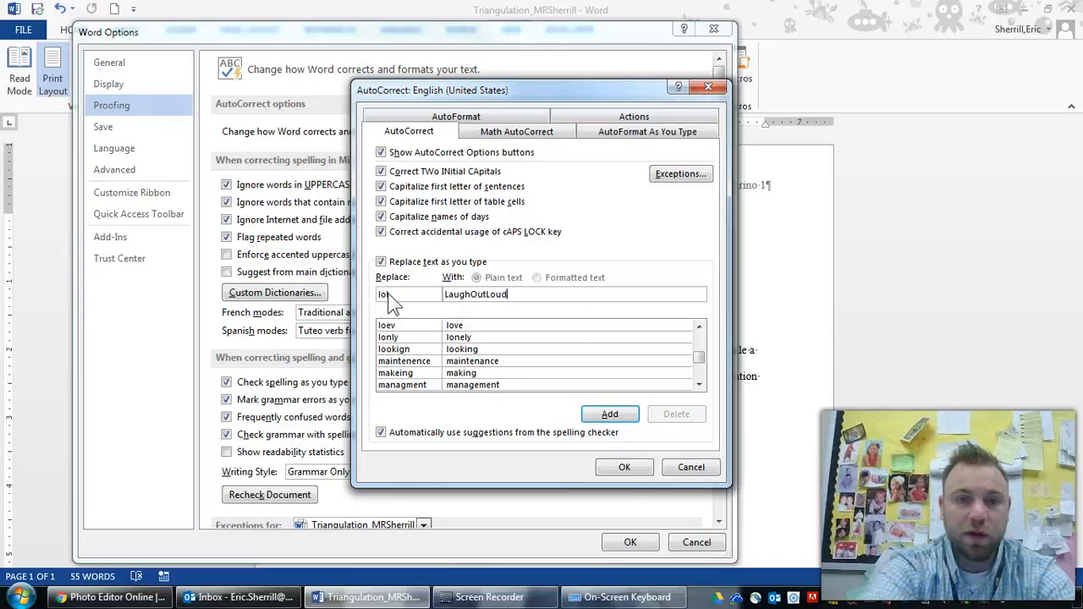
click(384, 293)
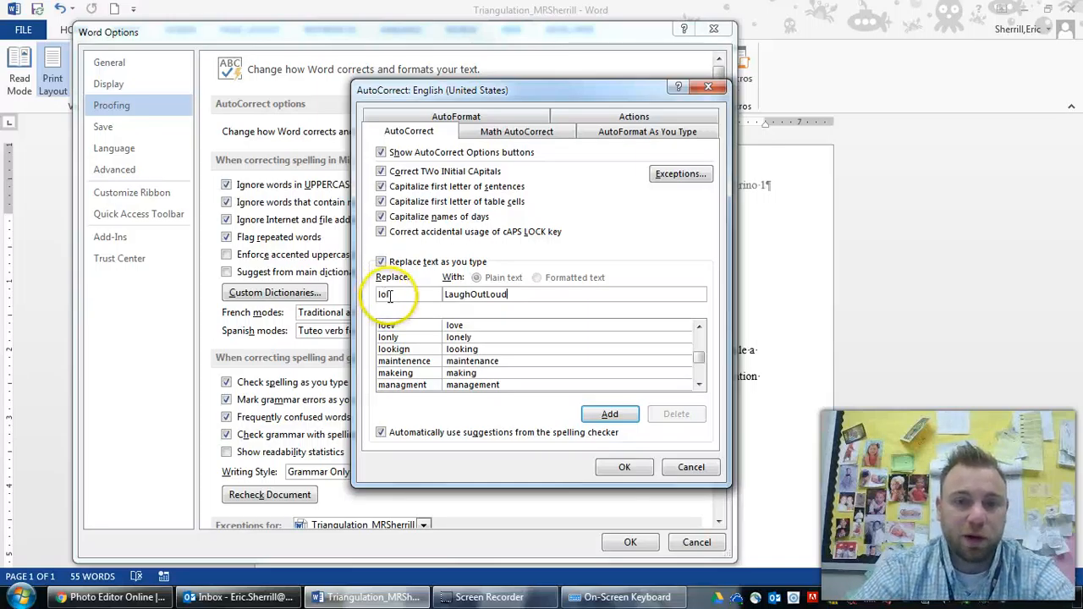
click(472, 294)
click(490, 293)
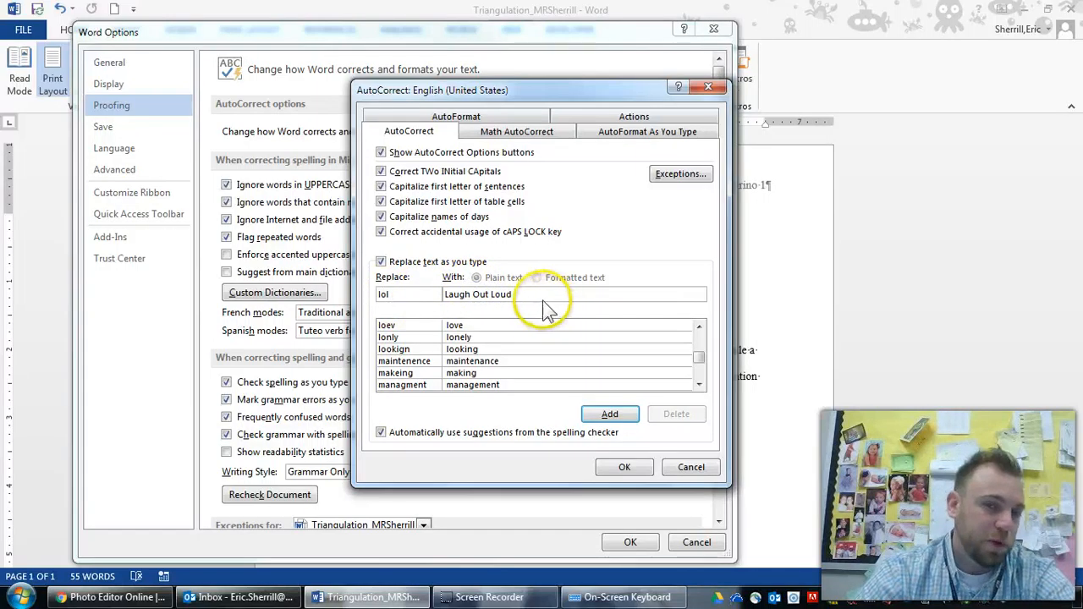
- Clear the example entry and enter "senser" as the text to replace and "sensor" as its correction
drag(518, 293, 375, 296)
key(BackSpace)
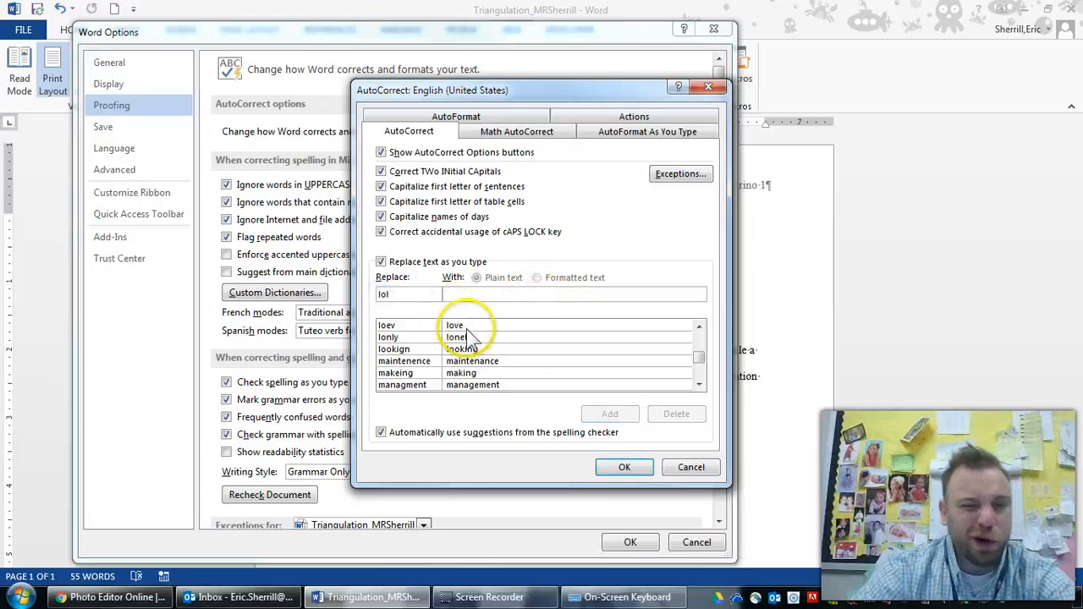
drag(418, 296, 303, 293)
key(BackSpace)
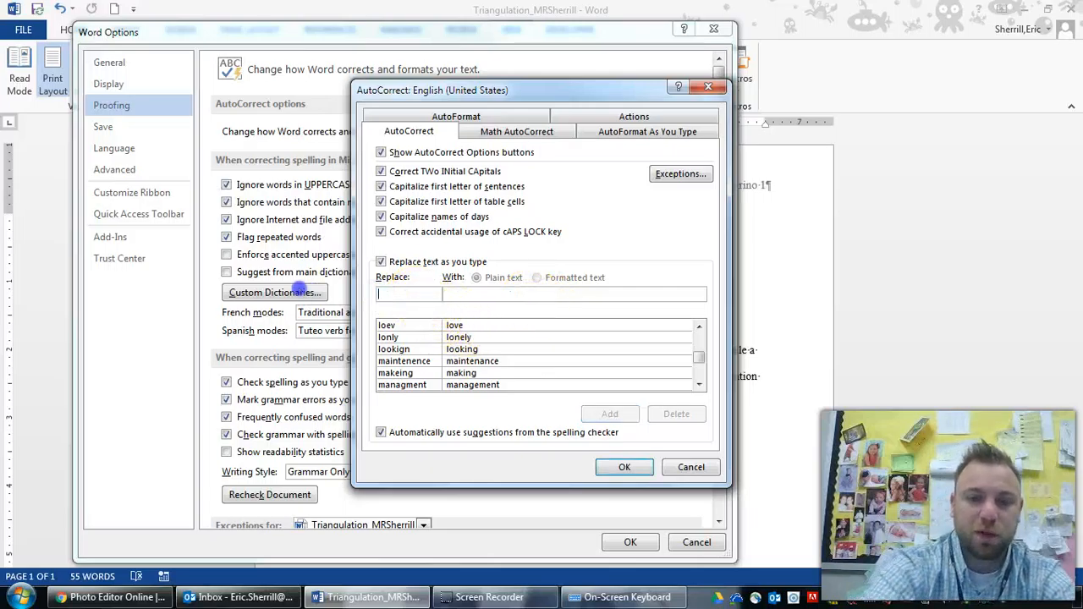
text(snesor)
key(BackSpace)
key(BackSpace)
key(BackSpace)
key(BackSpace)
key(BackSpace)
text(enser)
key(Tab)
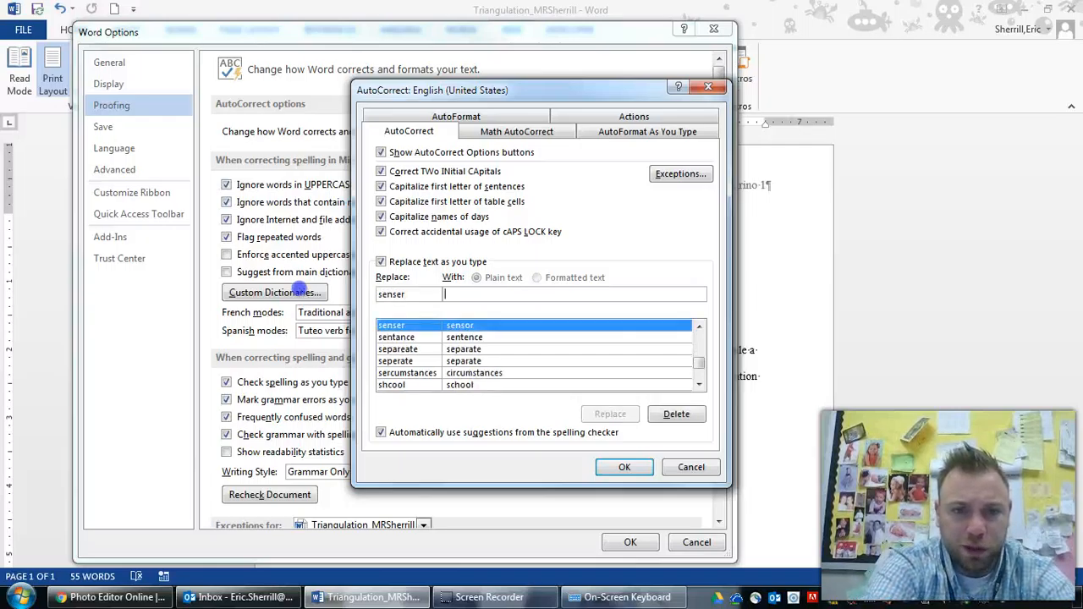
text(sonsor)
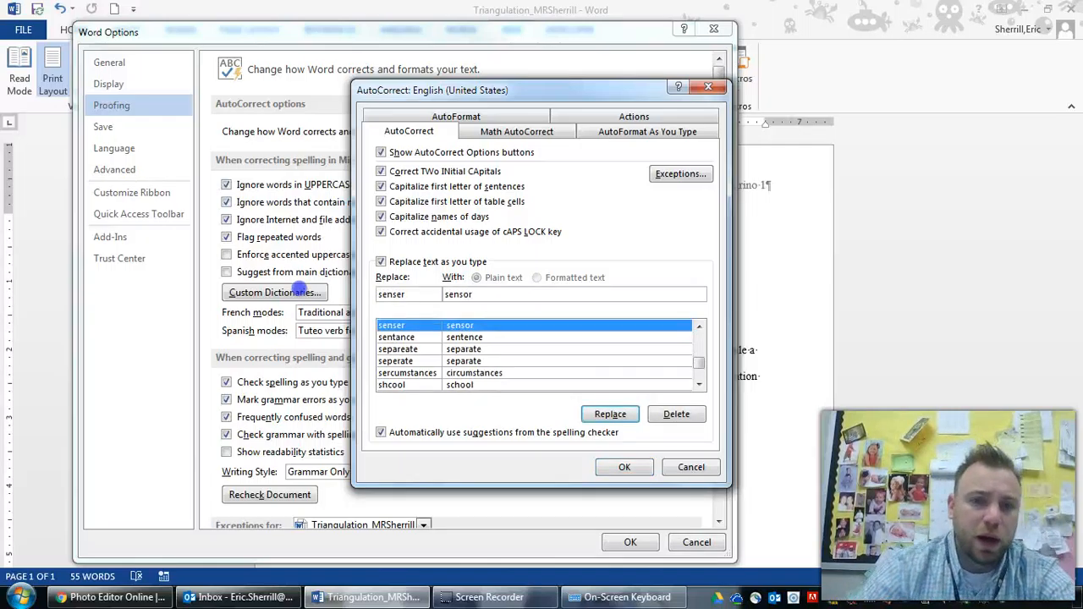
- Redefine the existing "senser" AutoCorrect entry and accept both the AutoCorrect settings and the Word options
click(626, 411)
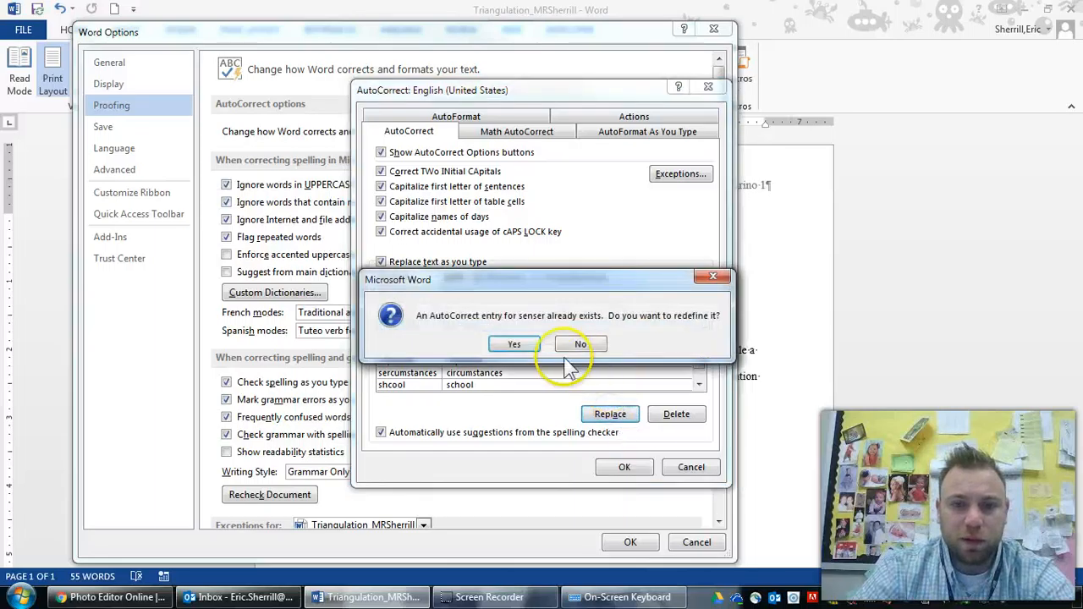
click(514, 345)
click(621, 467)
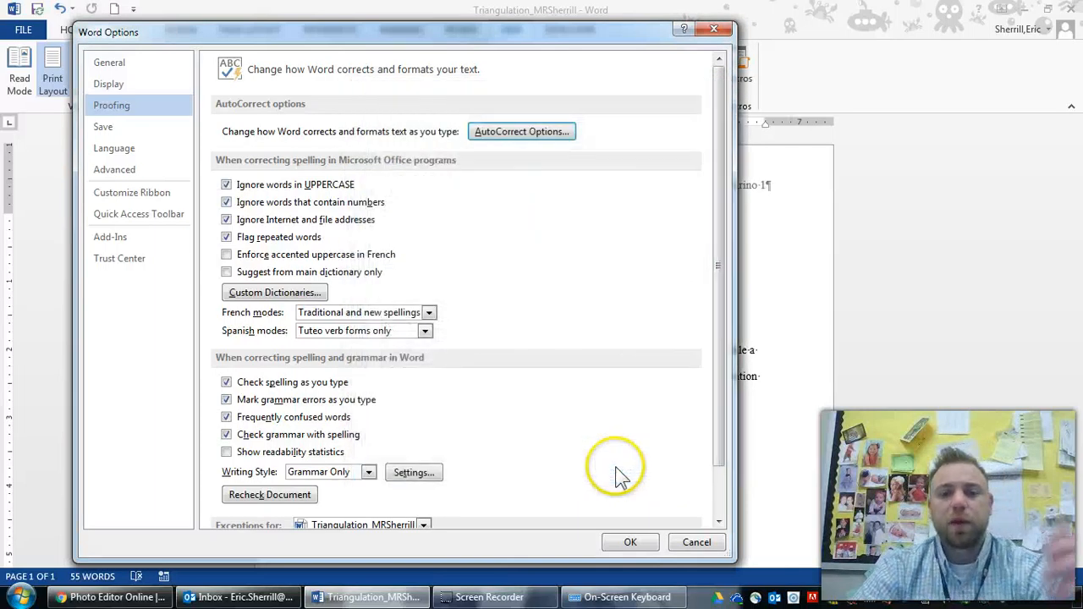
click(630, 543)
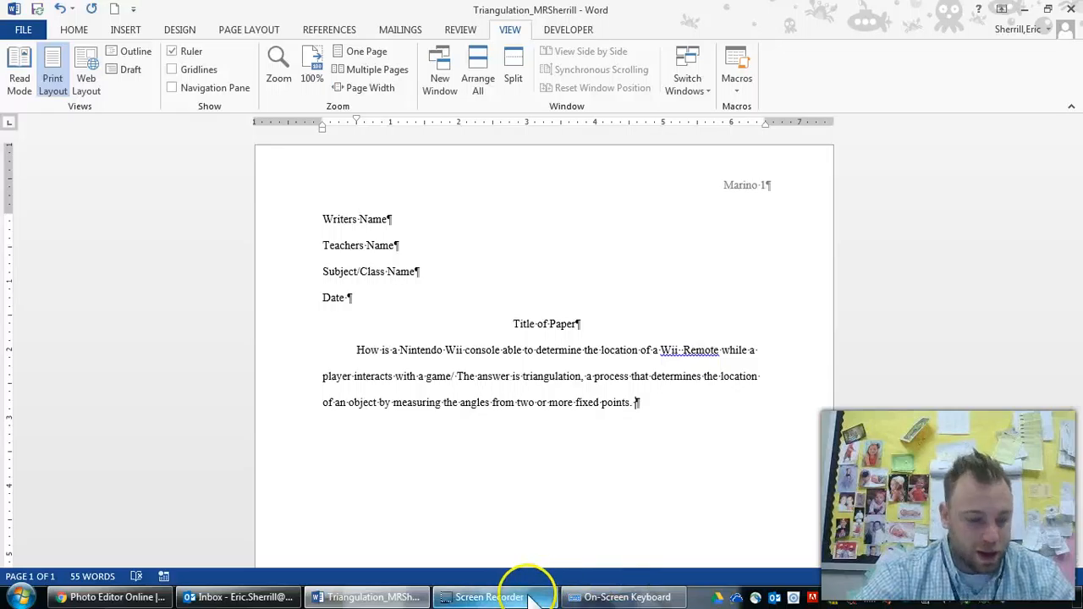
- Start a new paragraph in the body text at the sentence beginning "Surveyors often use triangulation"
mouse_move(528, 597)
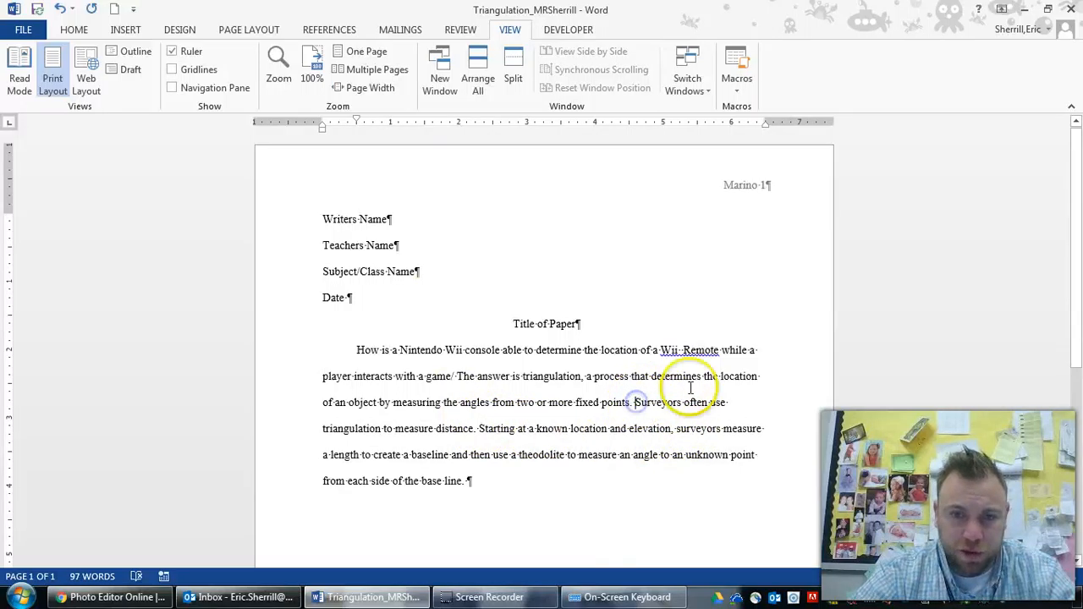
click(634, 402)
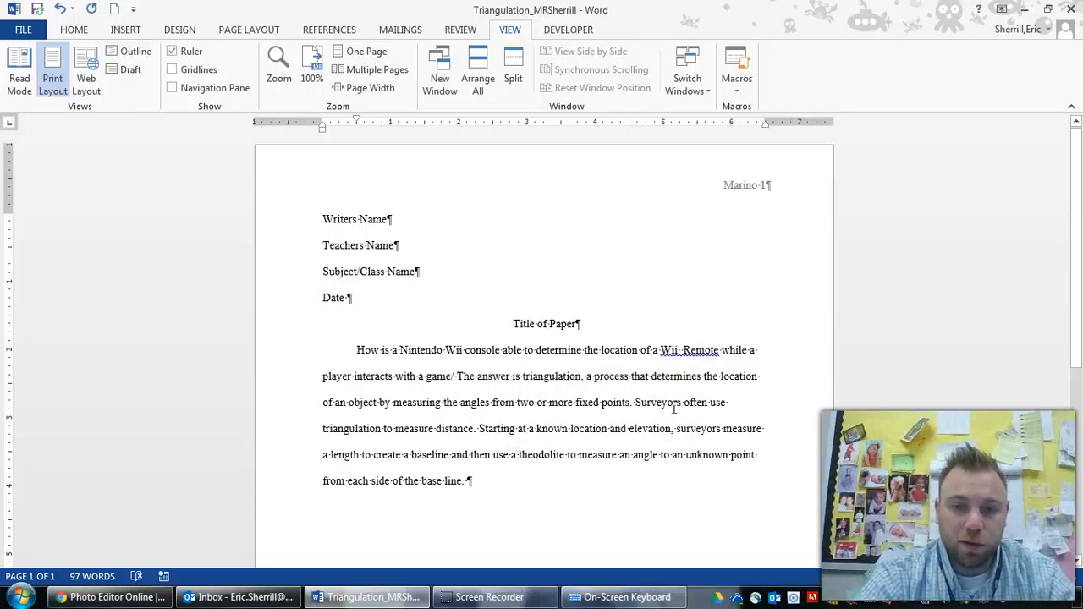
key(Return)
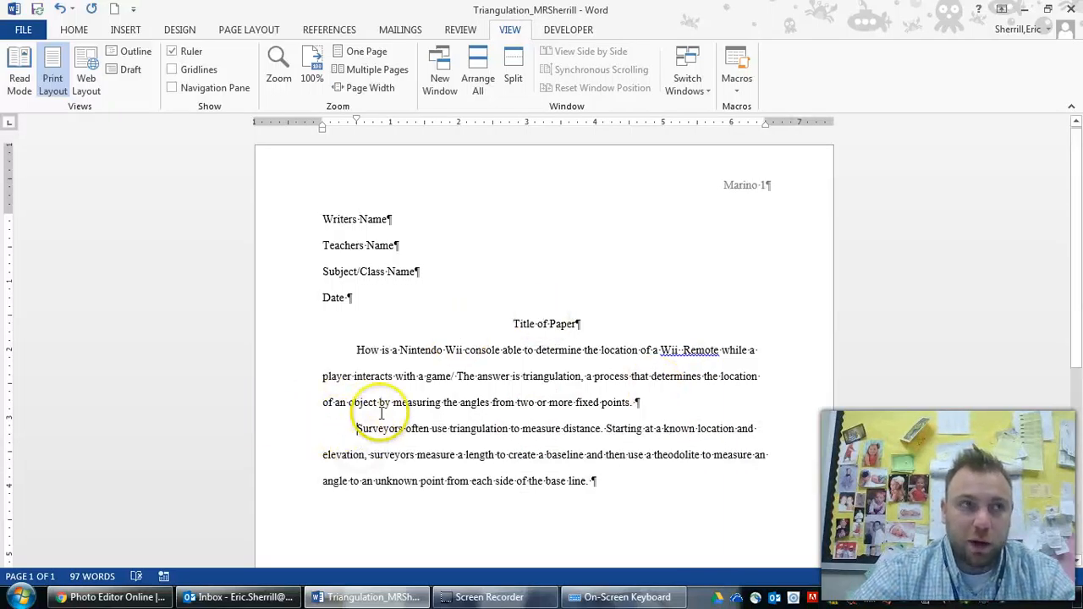
- Place the insertion point after "base line." at the end of the second paragraph and set the citation style to MLA Seventh Edition
click(598, 481)
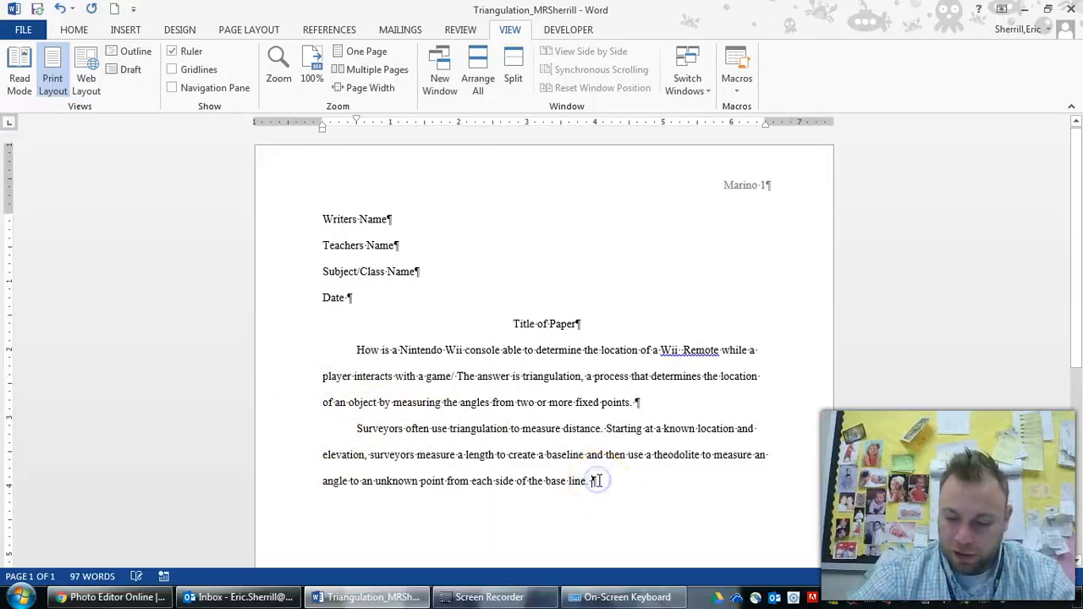
click(601, 481)
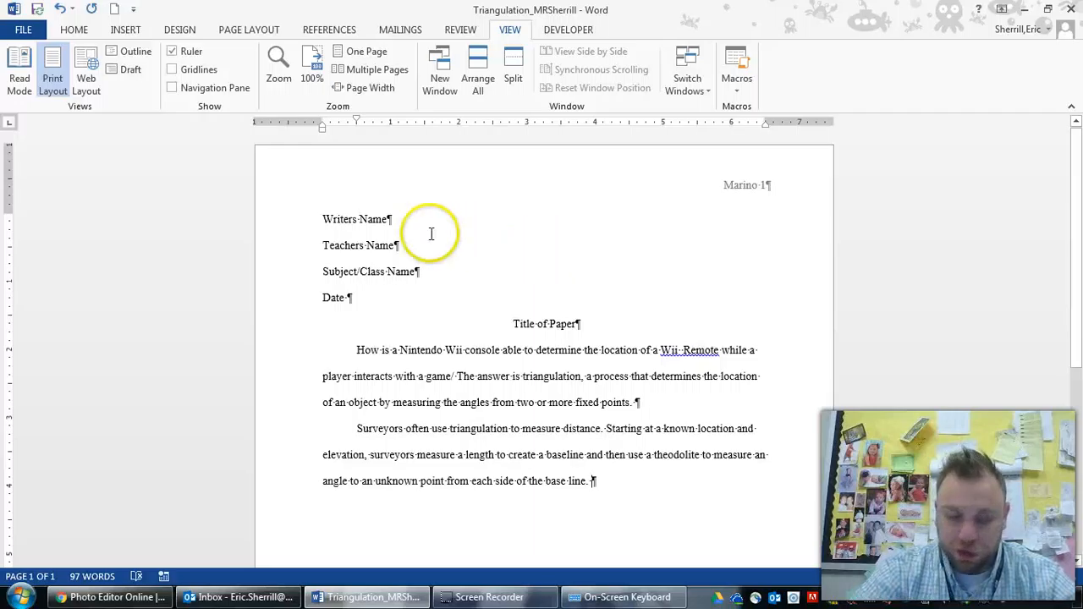
click(338, 30)
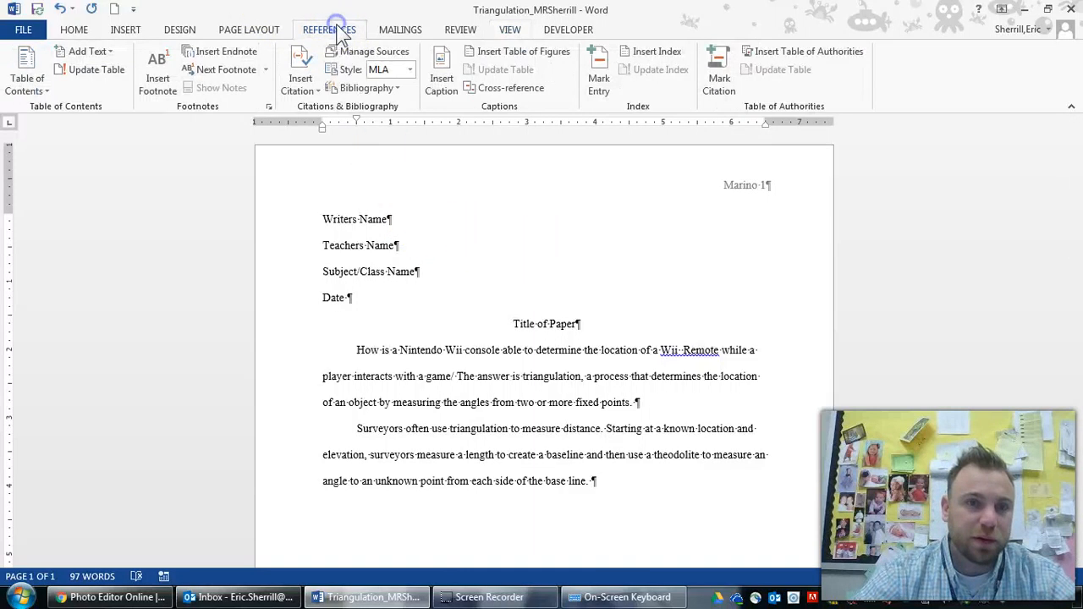
click(409, 70)
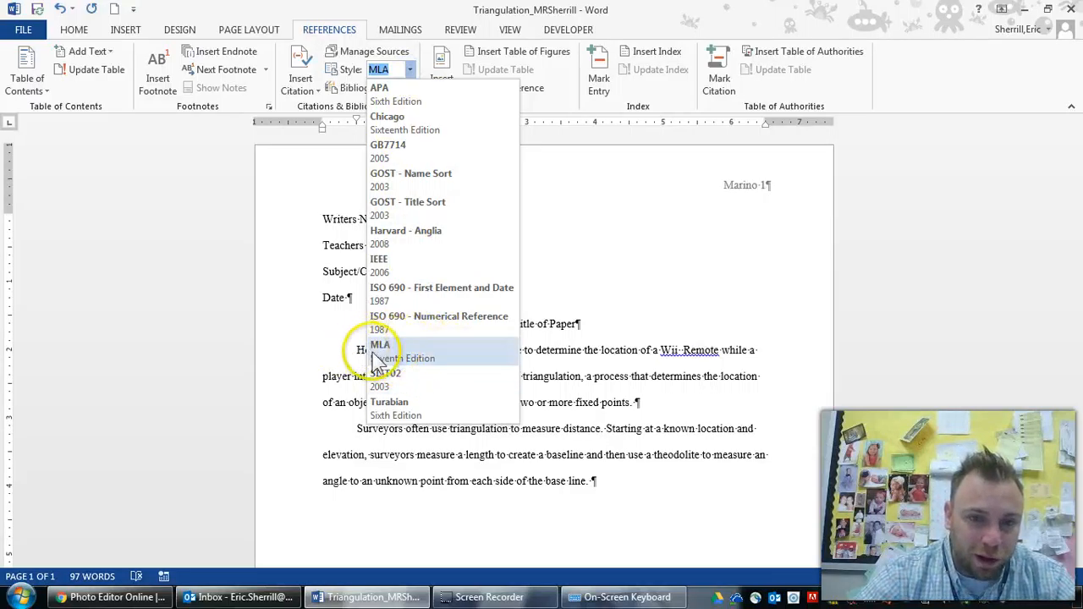
click(457, 360)
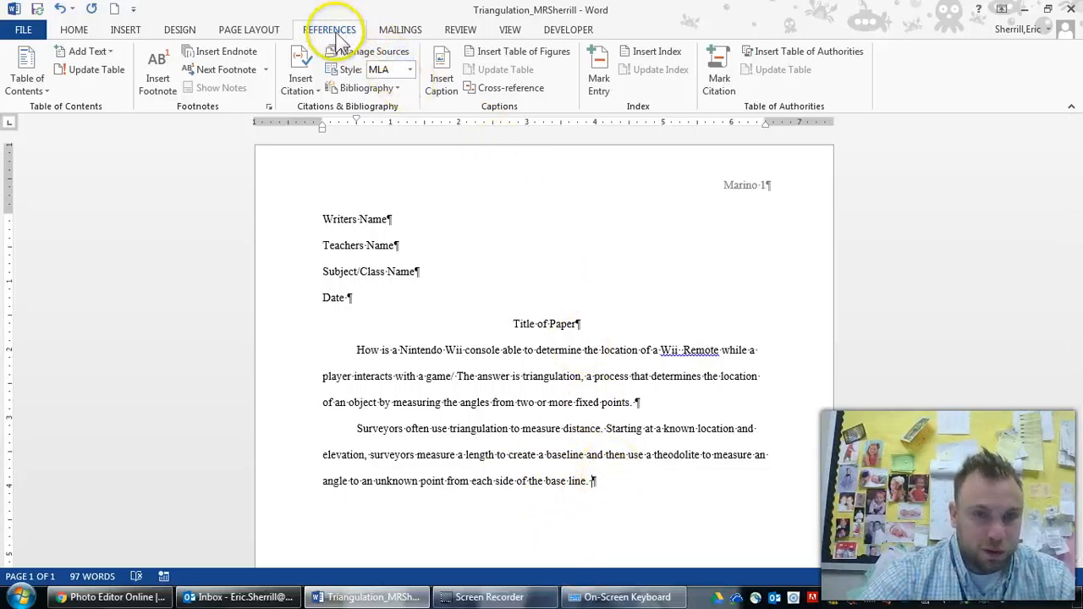
- Start a citation from a new source and set its source type to Article in a Periodical
click(317, 90)
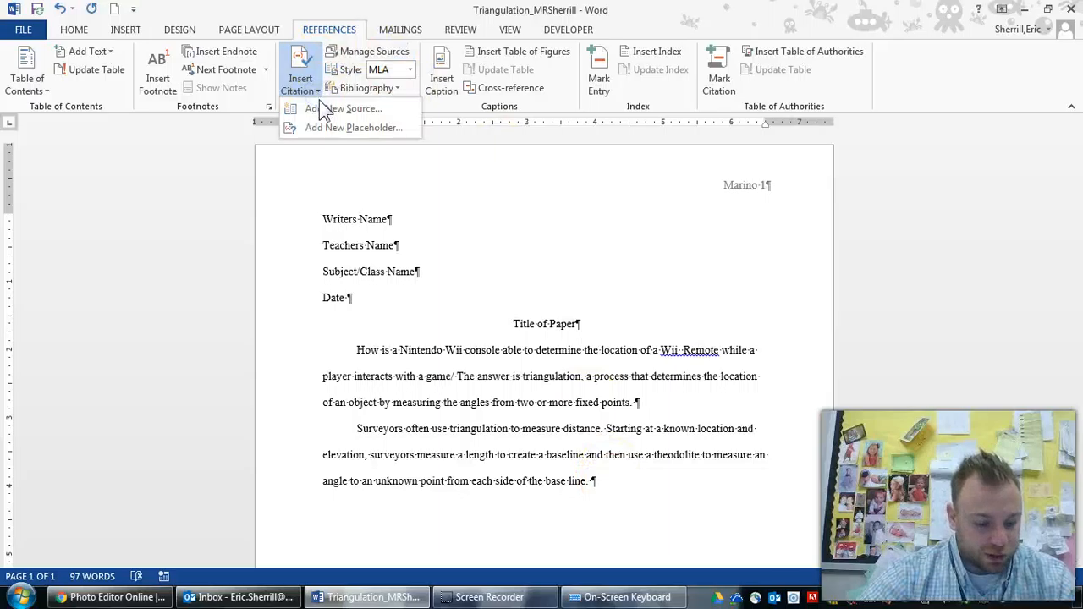
click(354, 110)
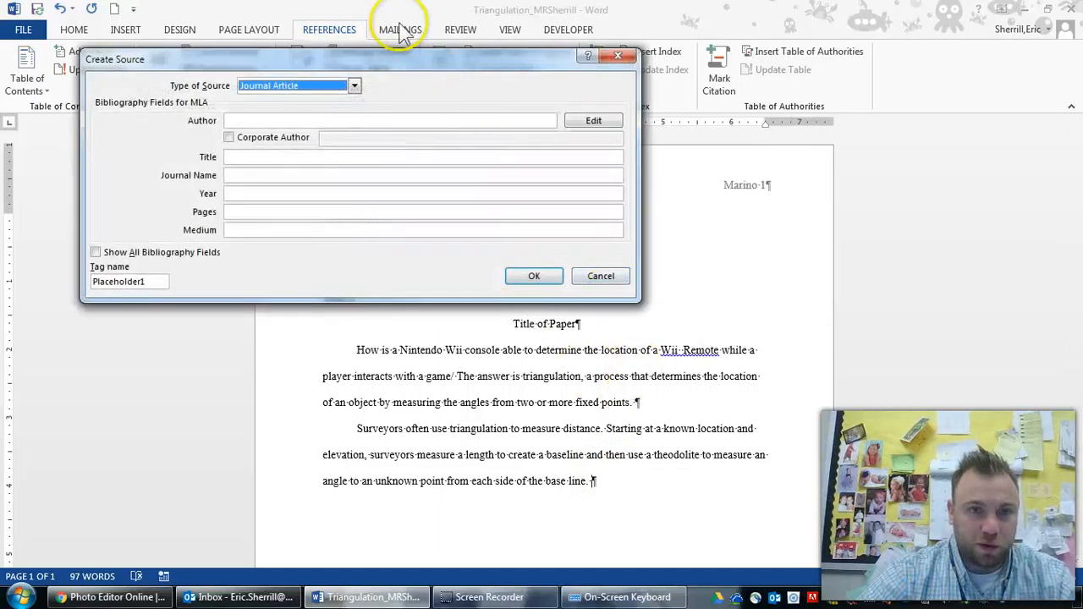
drag(394, 53, 657, 64)
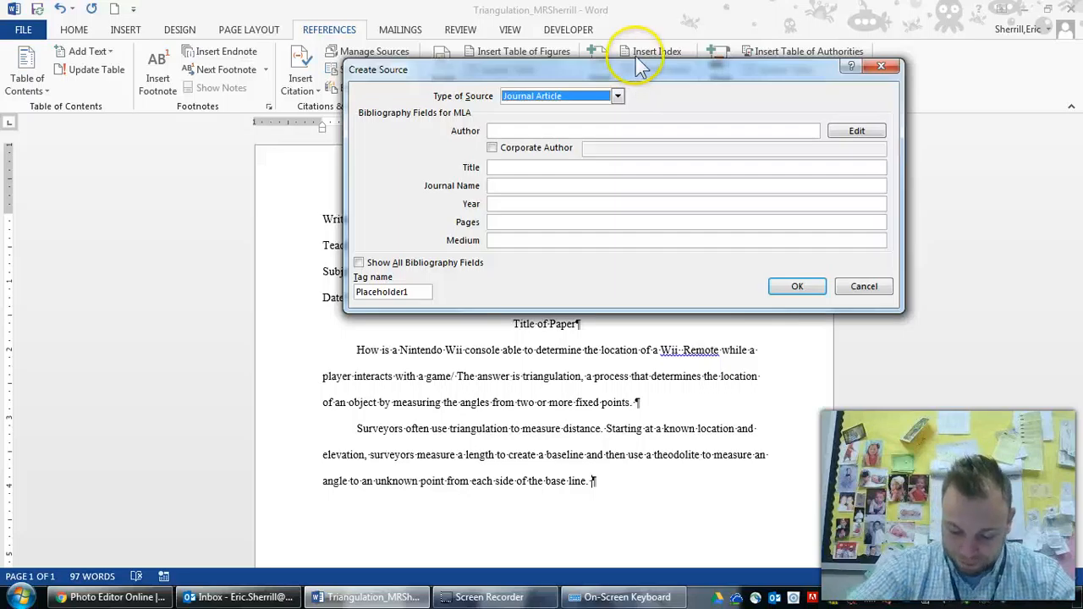
drag(647, 59, 691, 58)
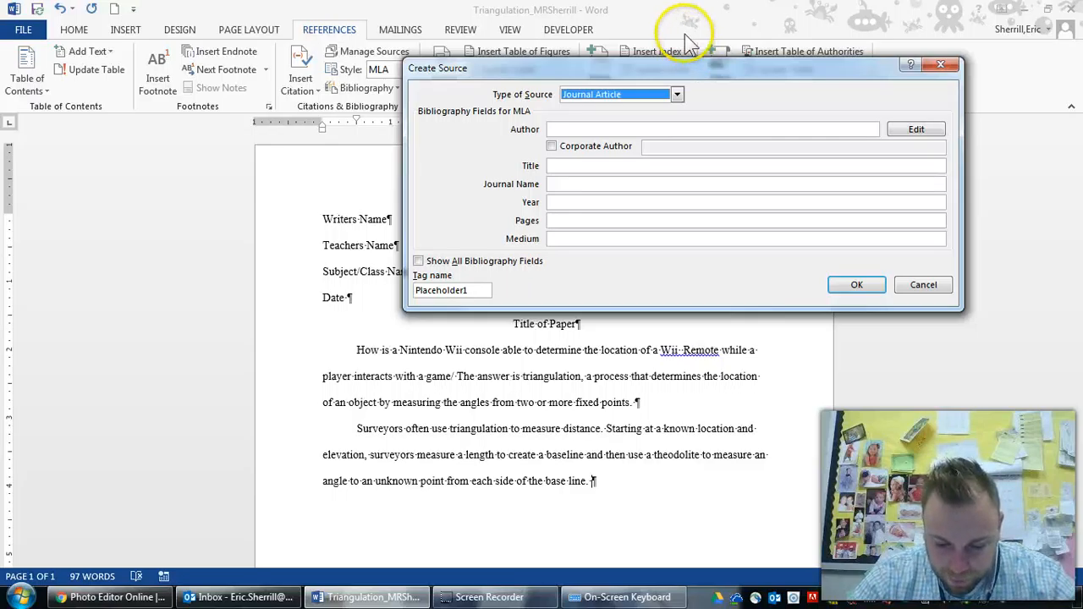
click(677, 93)
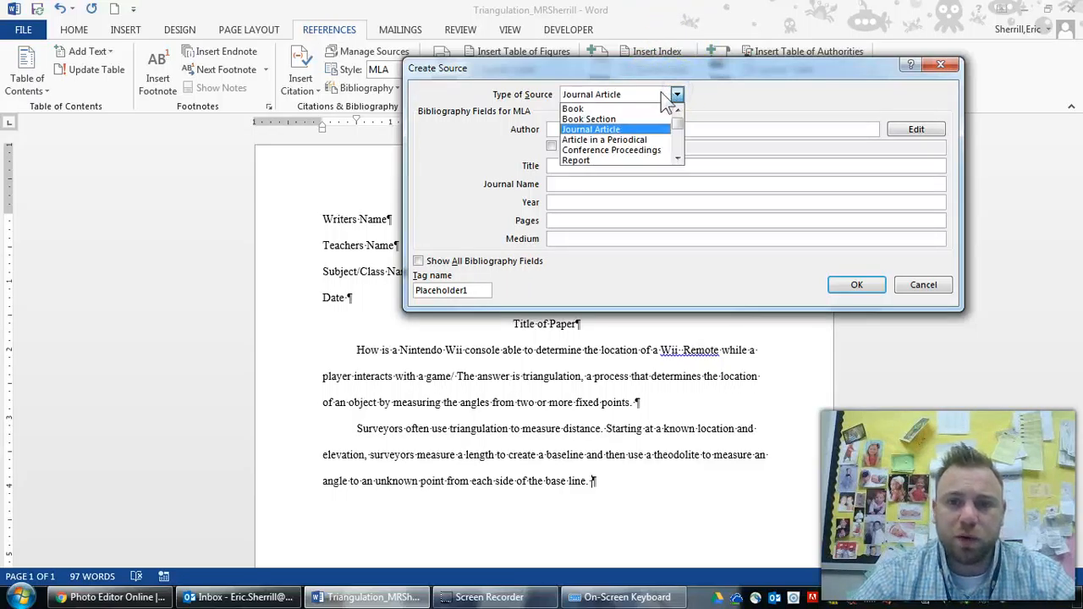
drag(677, 123, 677, 123)
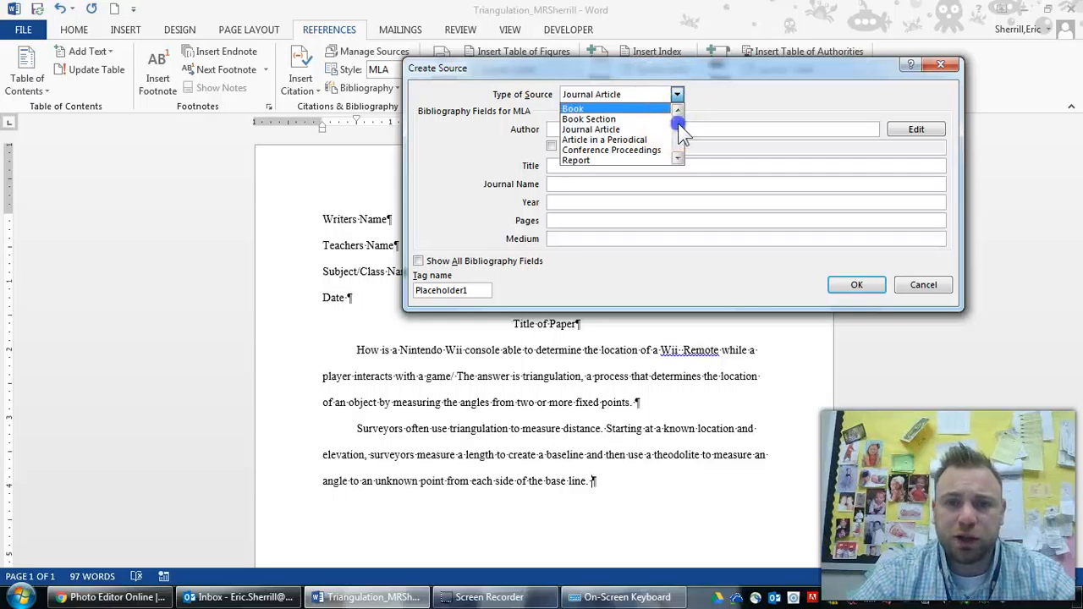
click(634, 140)
- Enter the author's name, surname first, and the article title "How Surveyors Measure and Calculate Angles" for the source
click(634, 129)
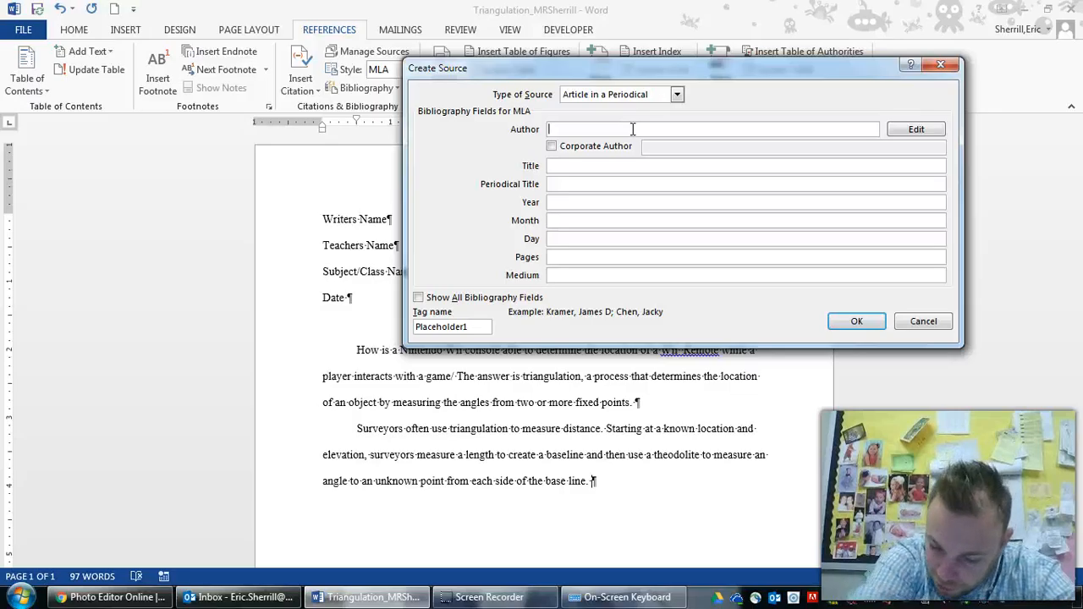
text(J)
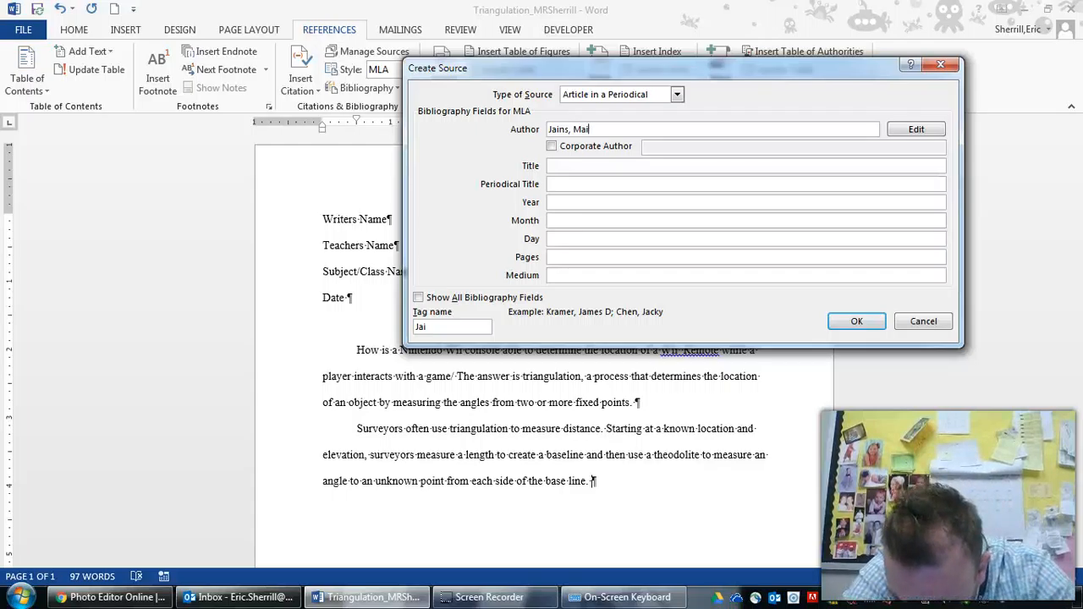
text(ains, Malila)
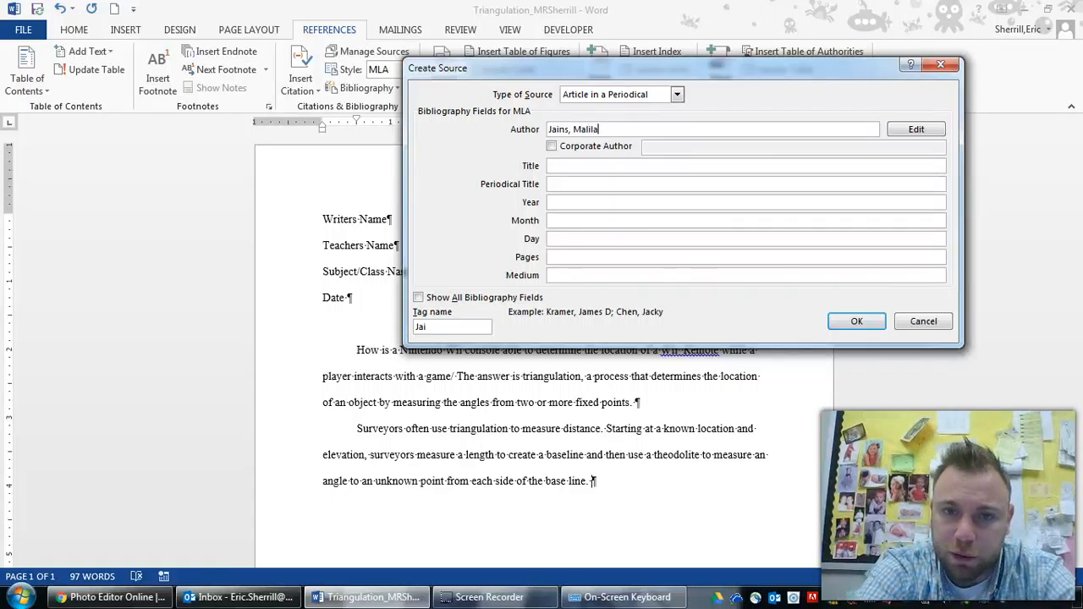
key(Tab)
key(Tab)
key(Tab)
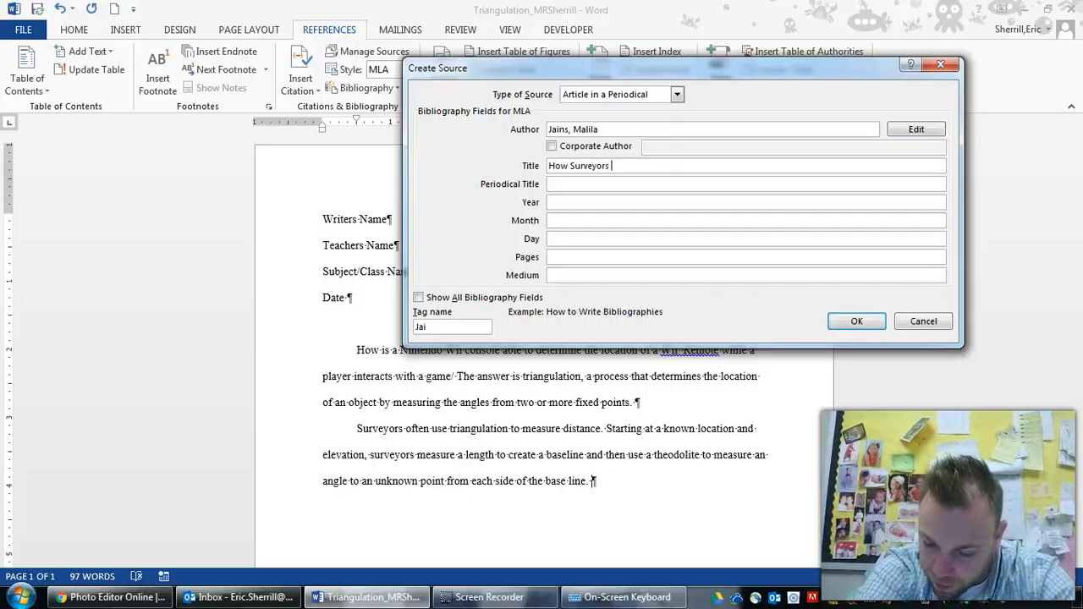
text(How Surveyors Measure and Cal)
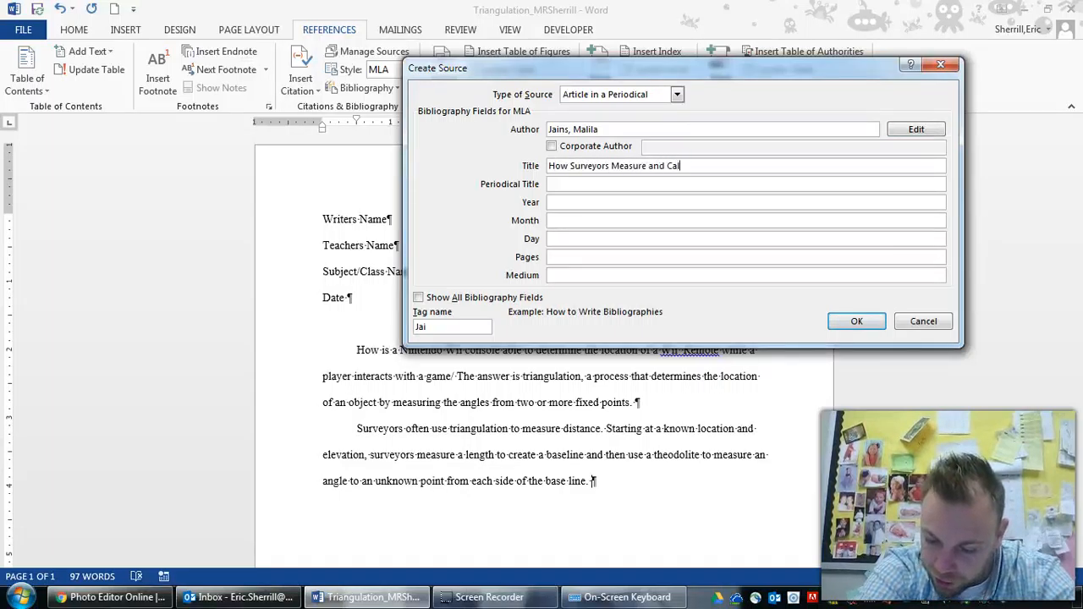
text(culate Angles)
key(Tab)
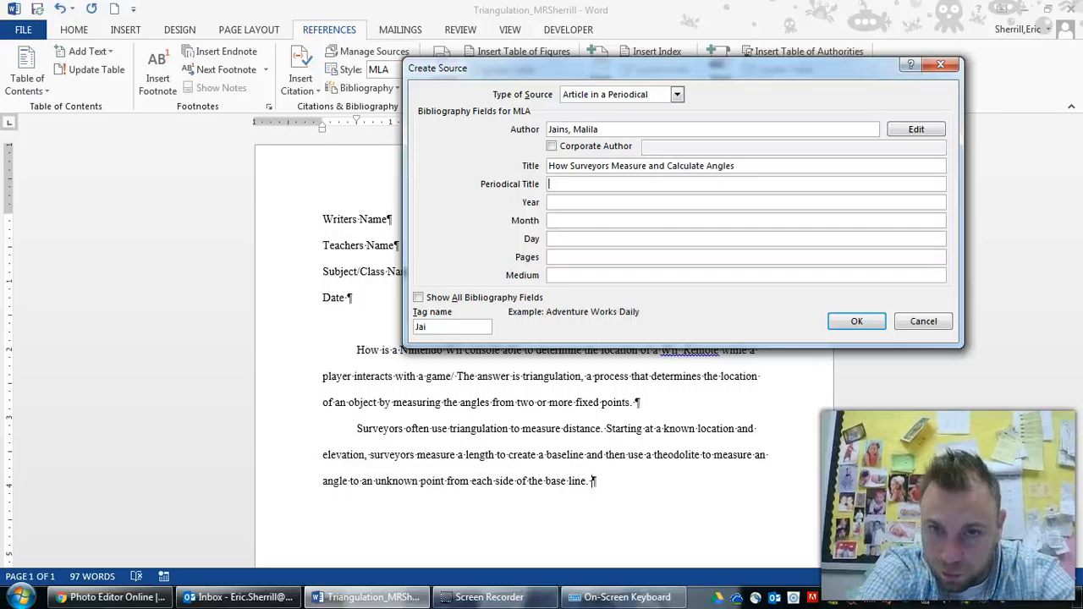
- Fill in the periodical title "Today's Modern Surveyor", year 2012, month "Mar." and pages 30-48
text(Today's Modern Surveyor)
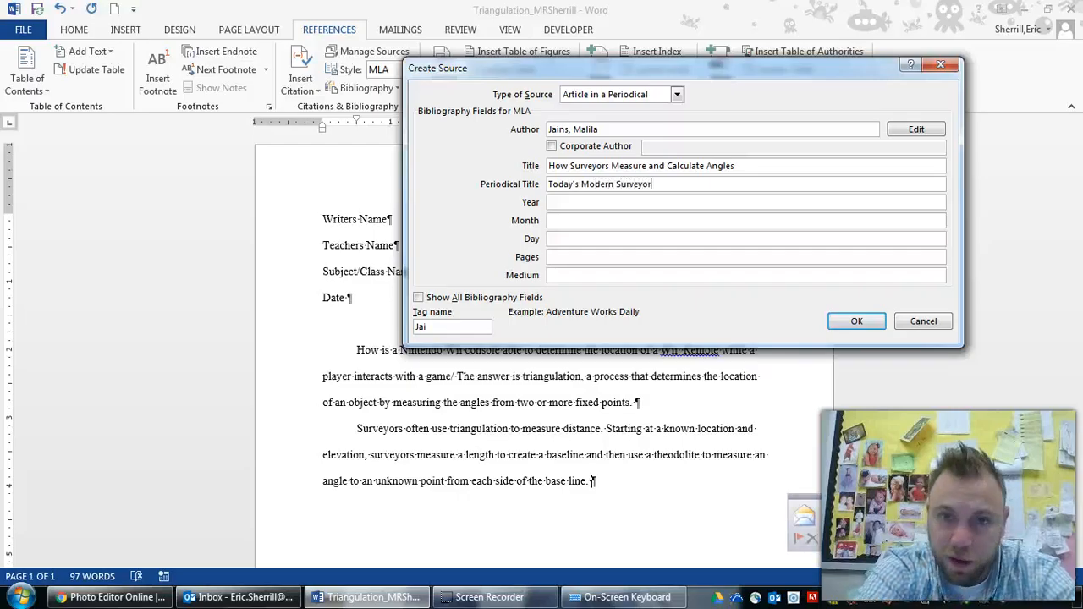
key(Tab)
text(2012)
key(Tab)
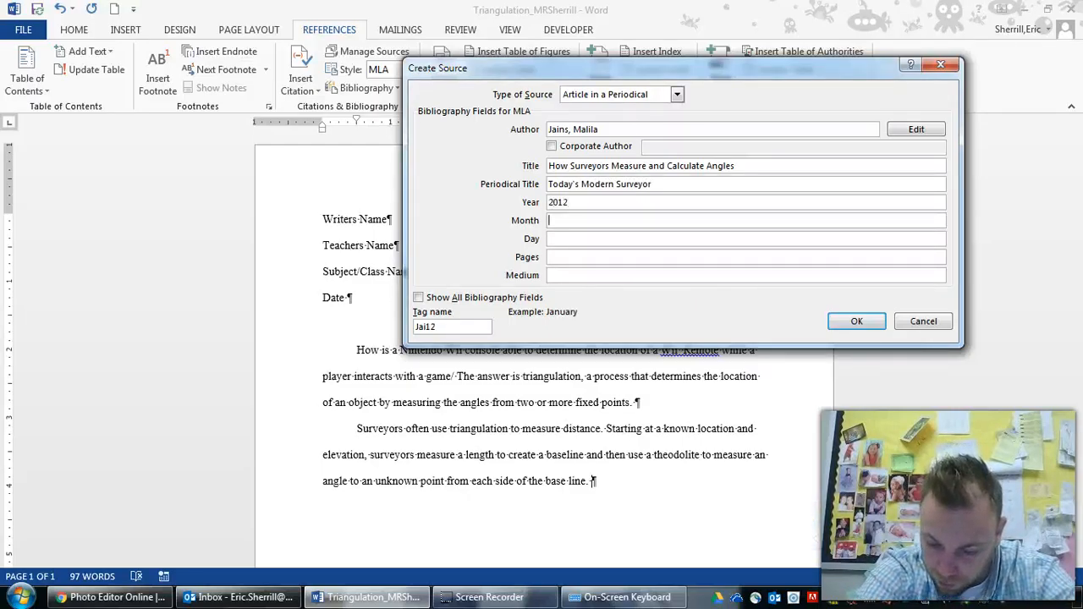
key(Tab)
key(Tab)
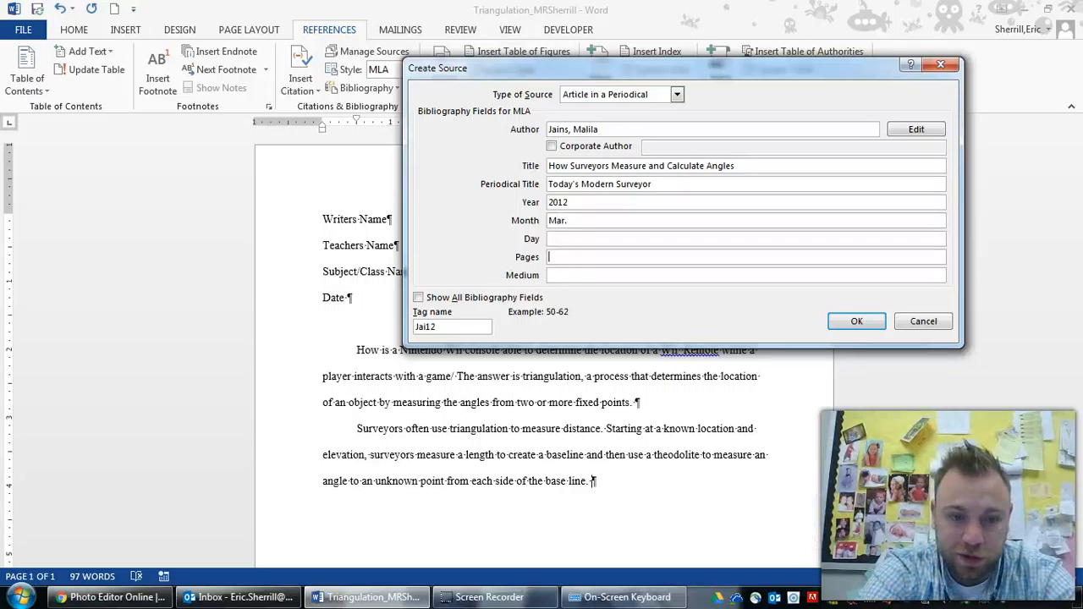
text(30-48)
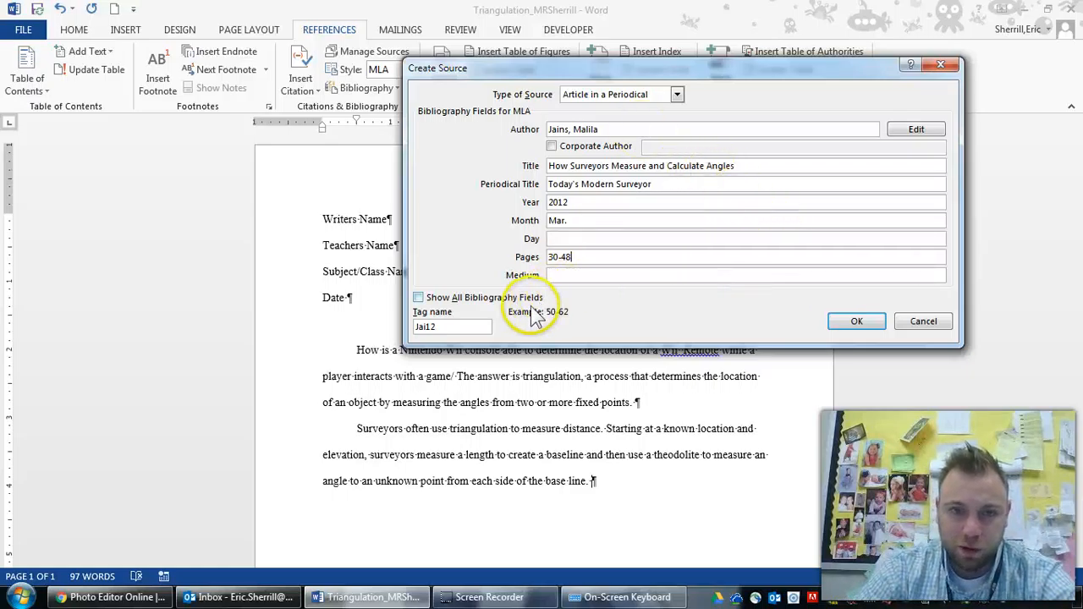
- Show all bibliography fields for the source, review them and accept the source to insert its citation
right_click(488, 327)
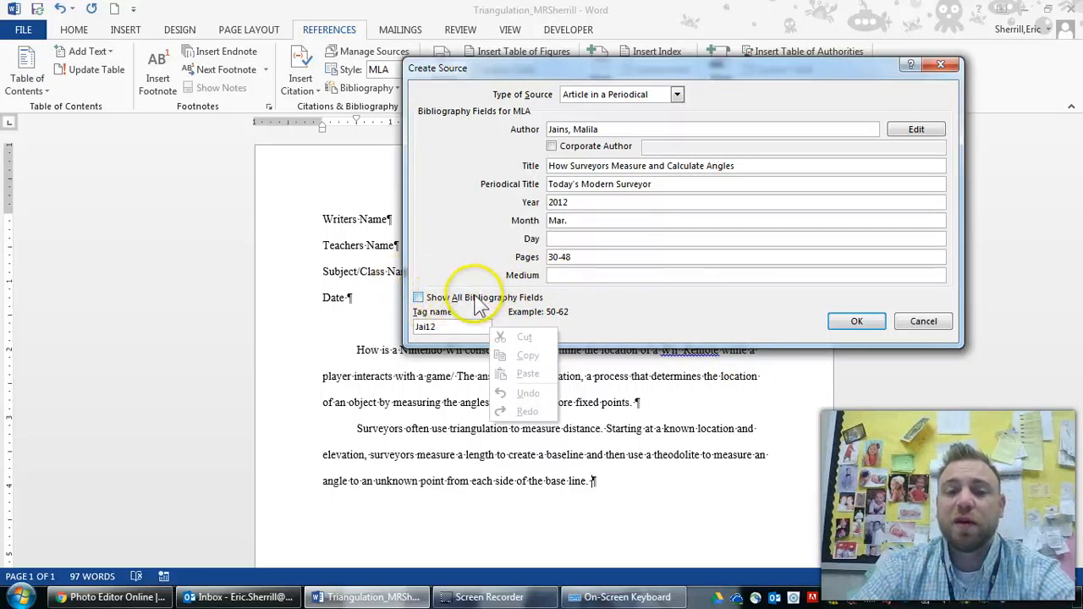
click(437, 300)
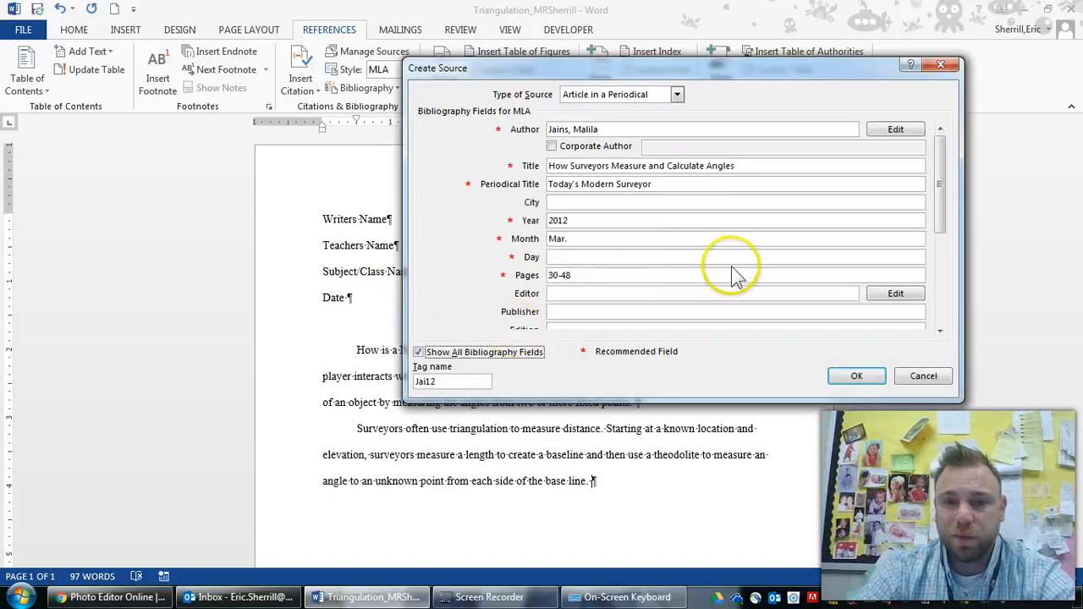
drag(946, 203, 940, 160)
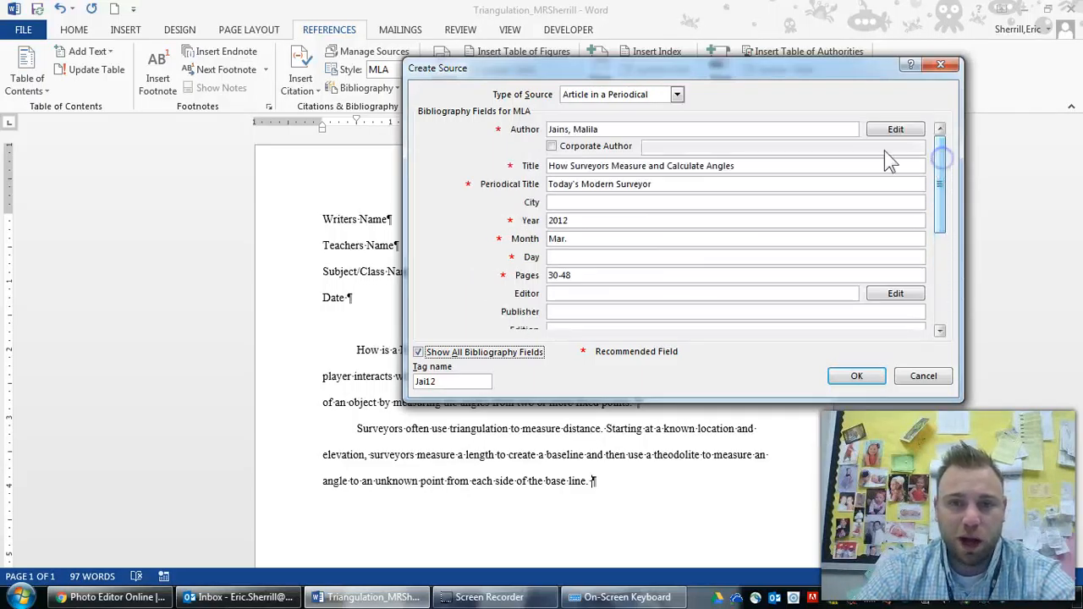
click(859, 380)
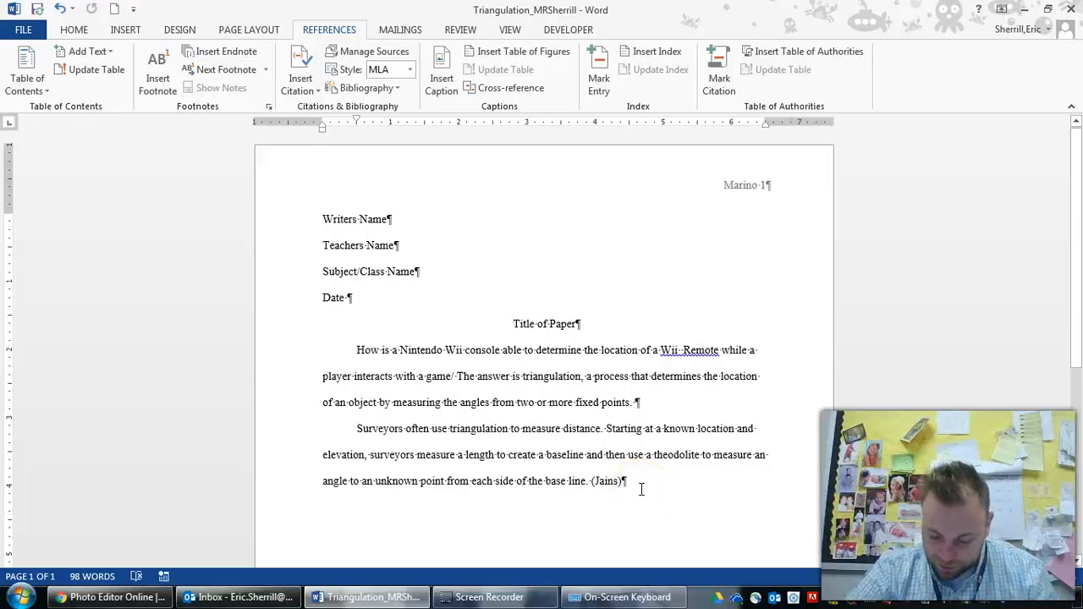
click(608, 482)
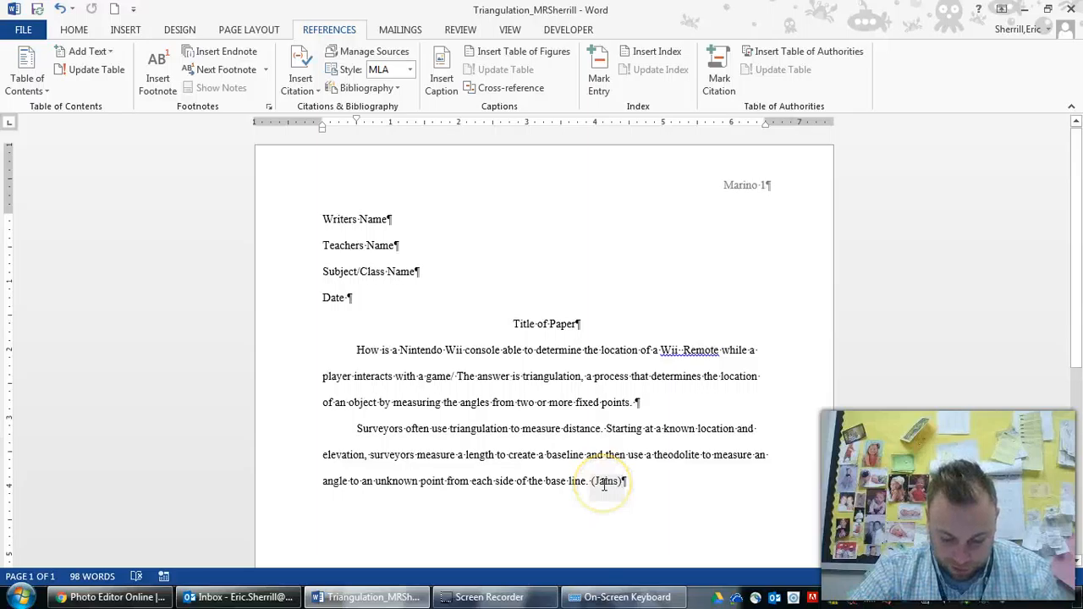
right_click(605, 486)
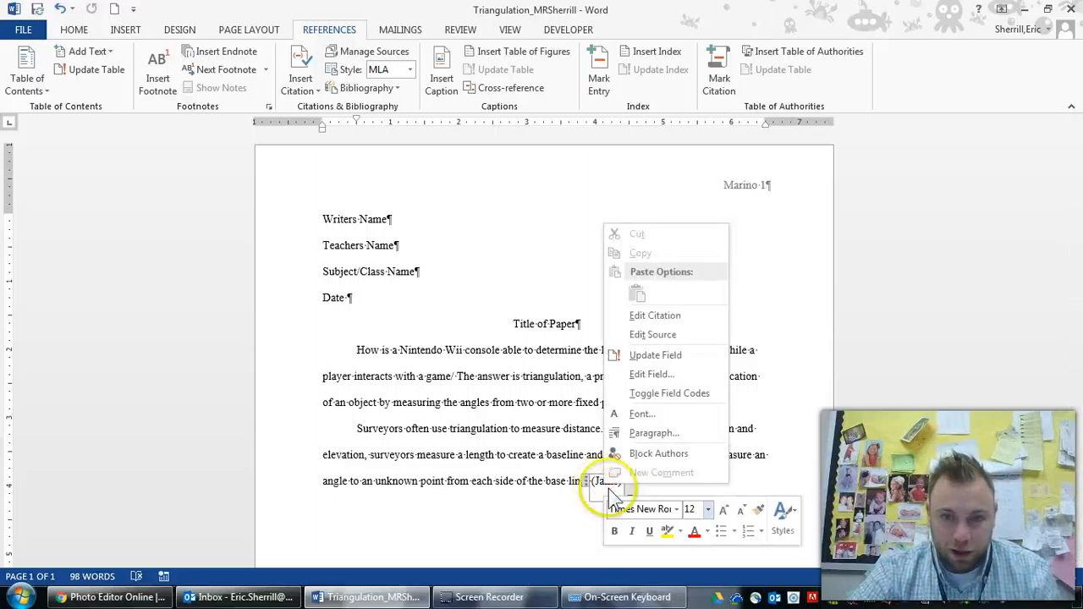
click(773, 487)
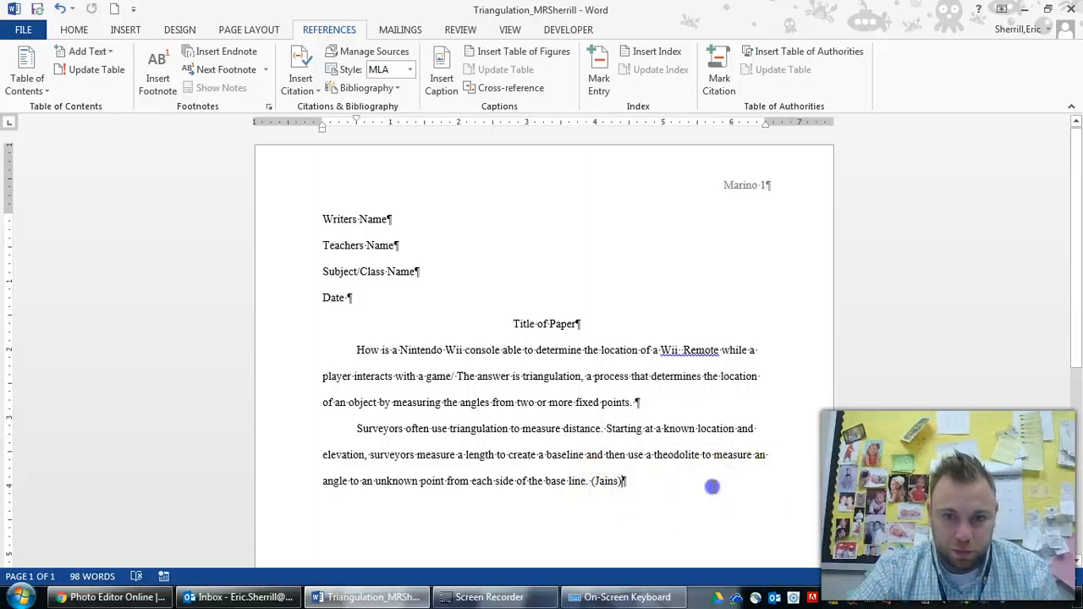
click(612, 484)
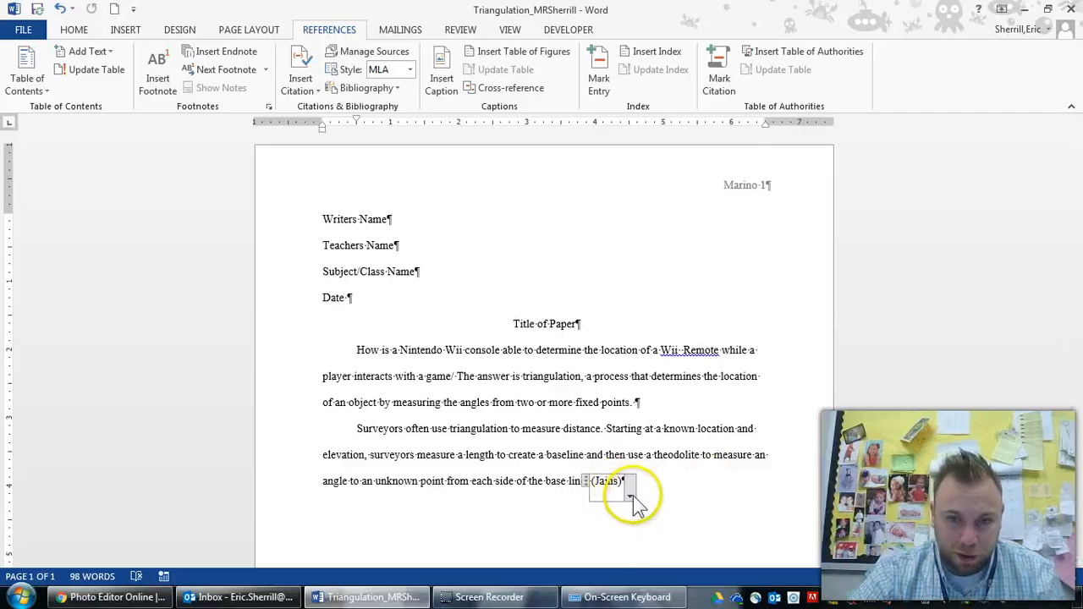
click(630, 495)
click(655, 491)
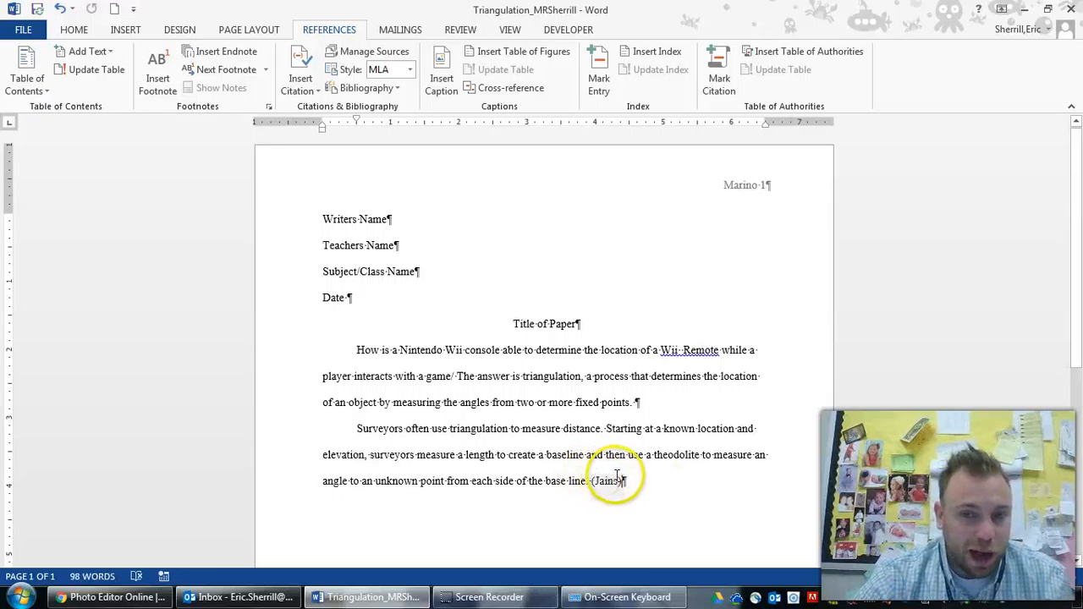
- Edit the citation at the end of the second body paragraph to add pages 30-48
click(622, 488)
click(599, 486)
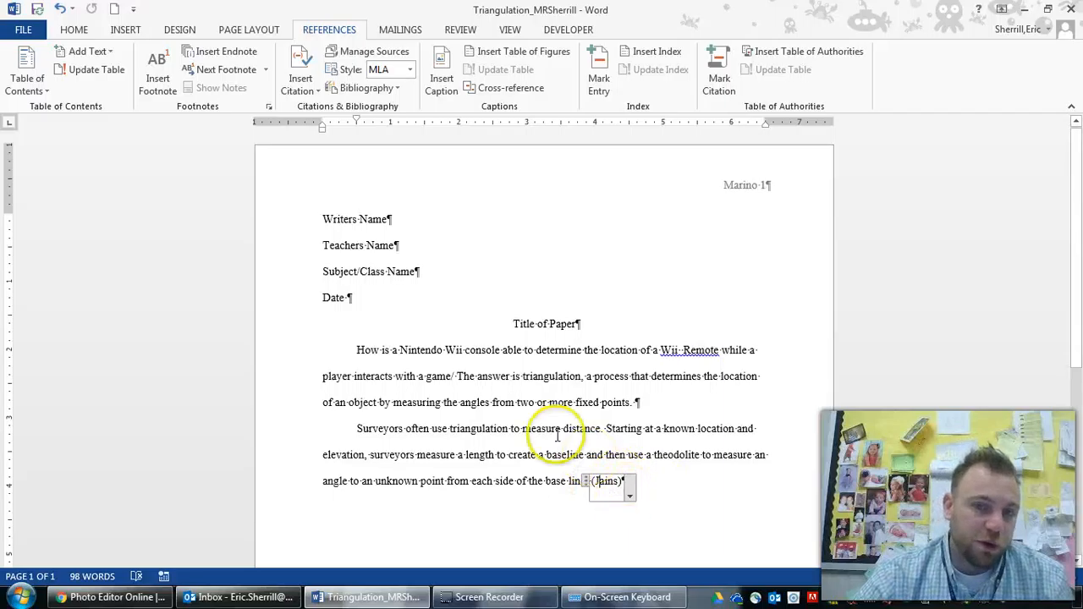
click(629, 497)
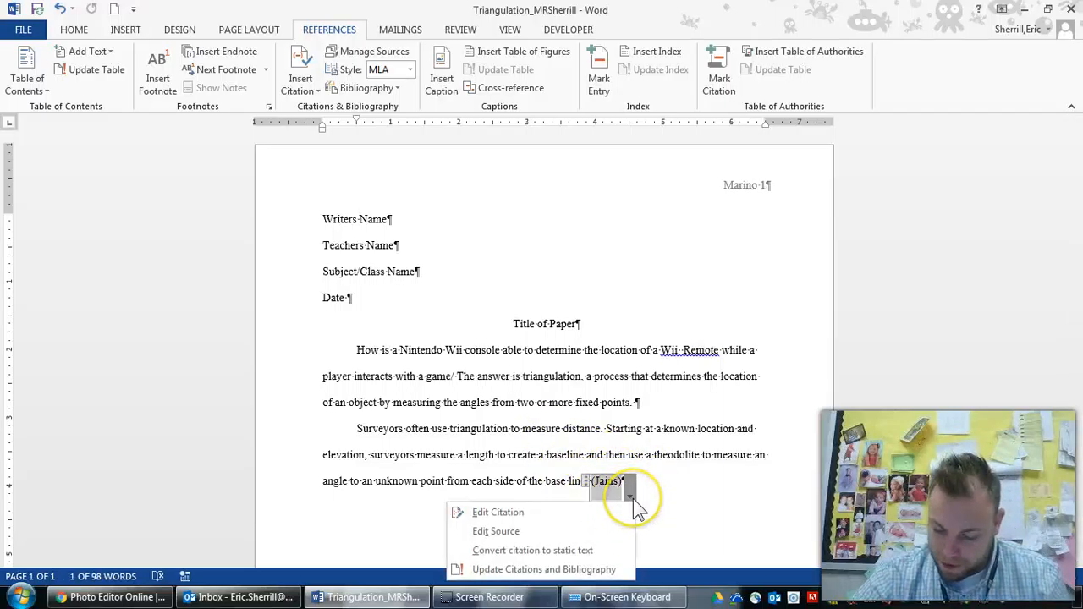
click(582, 513)
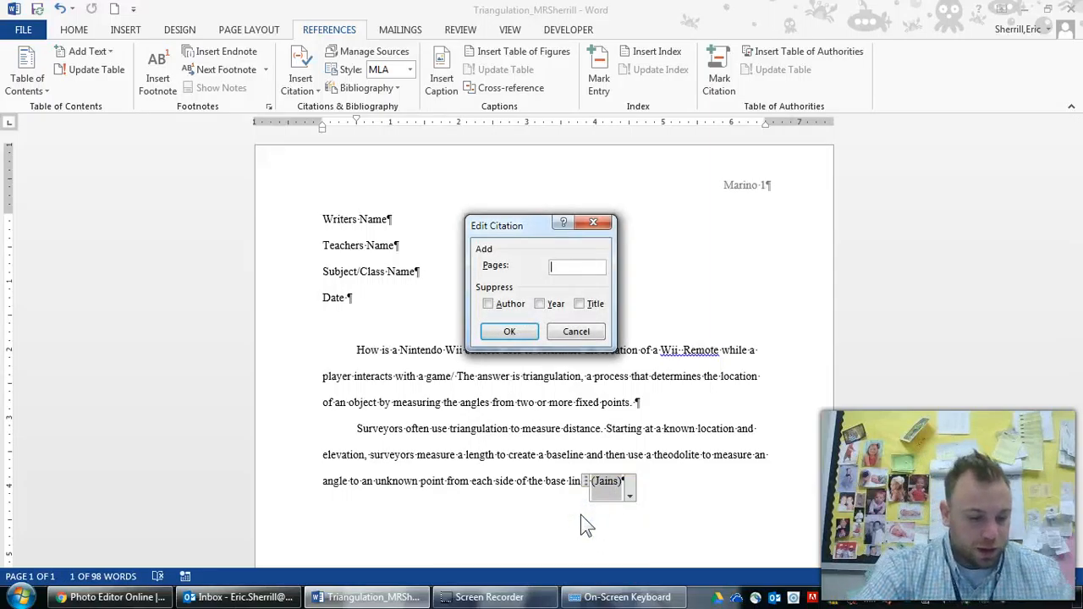
click(564, 264)
text(30-48)
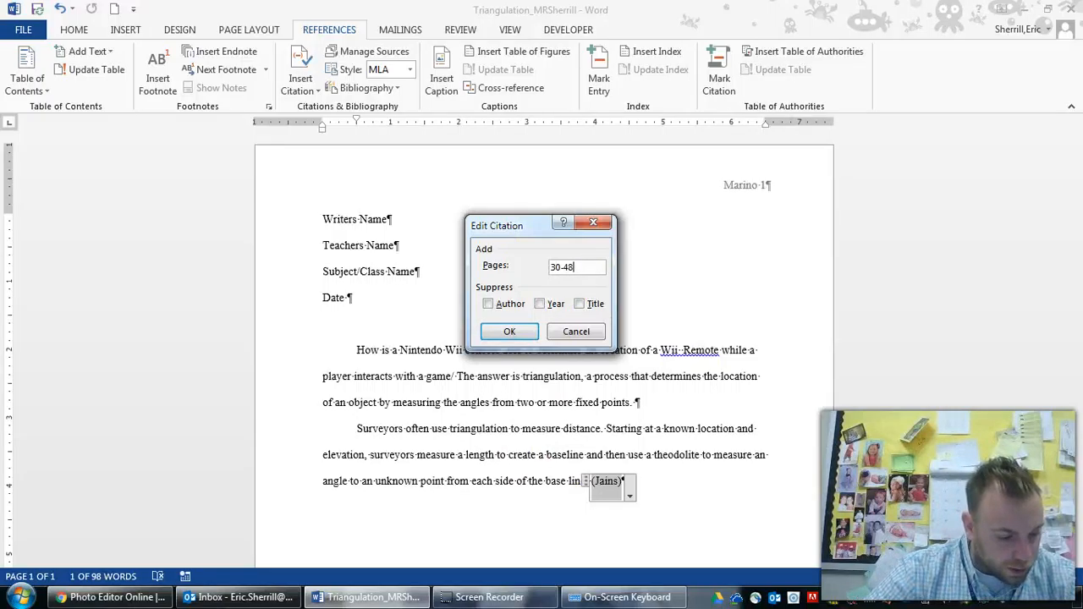
click(509, 330)
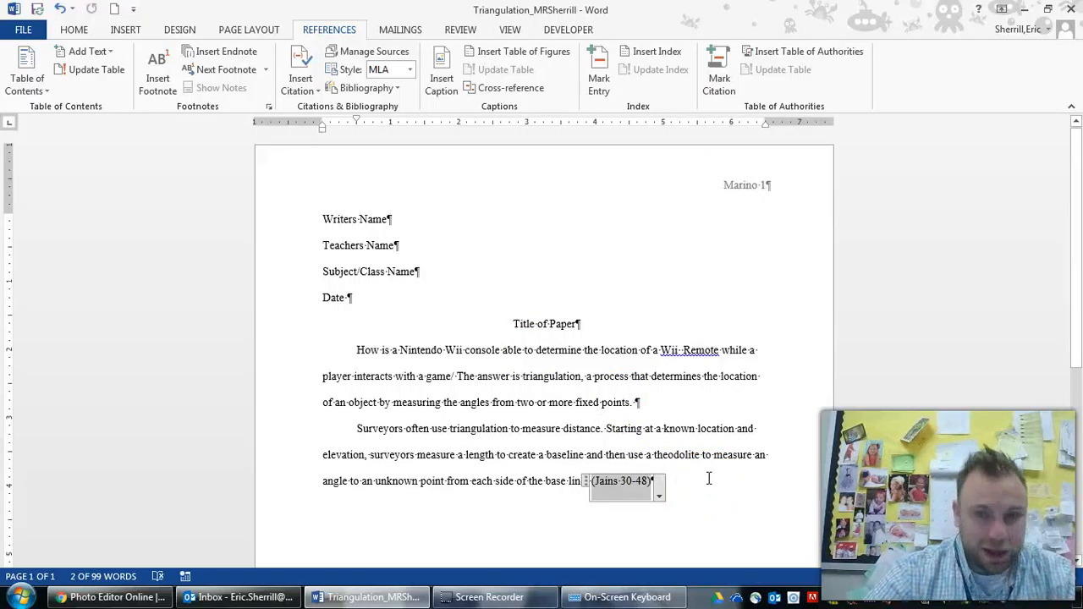
- Save the document and insert a footnote at the end of the second body paragraph
mouse_move(494, 599)
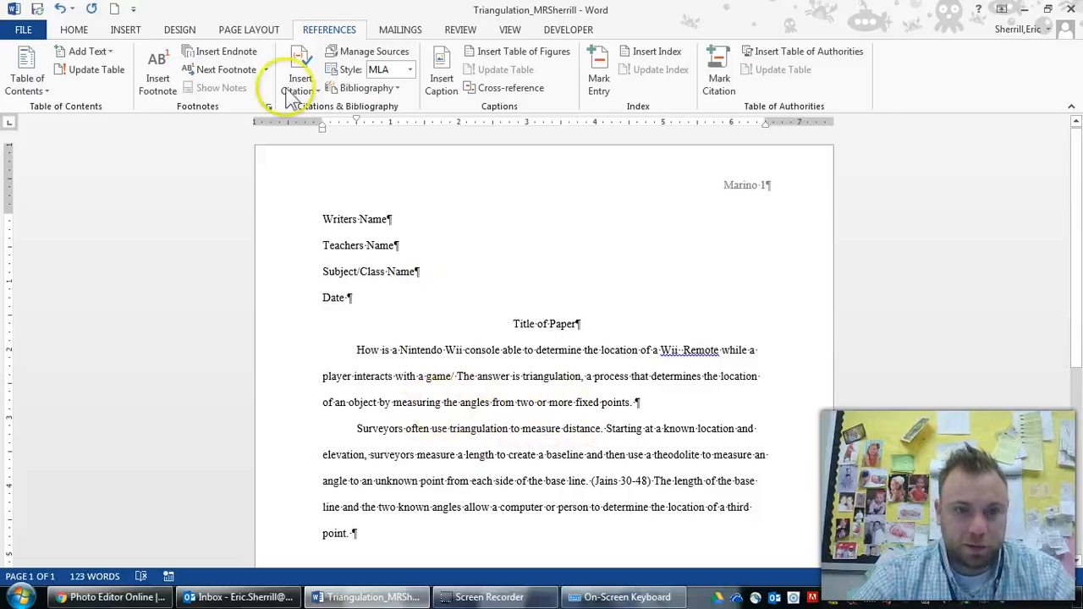
click(38, 8)
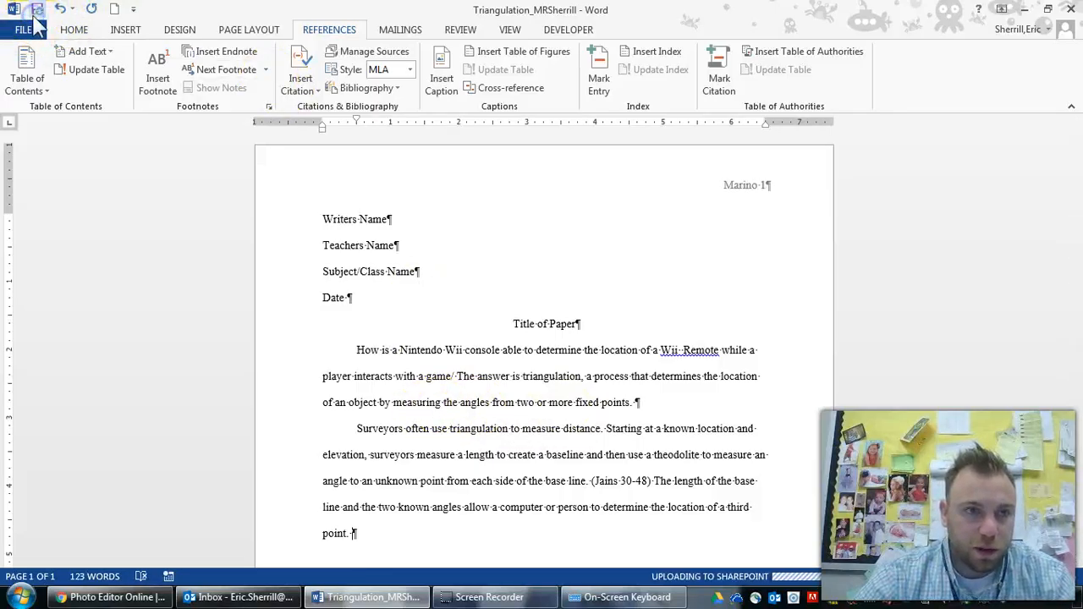
click(359, 532)
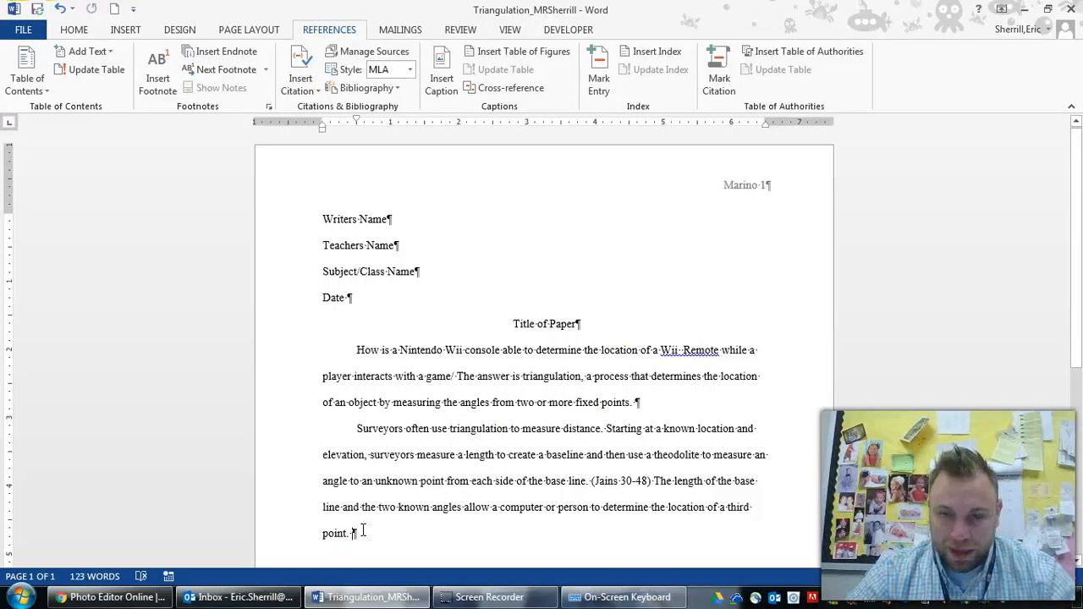
click(361, 532)
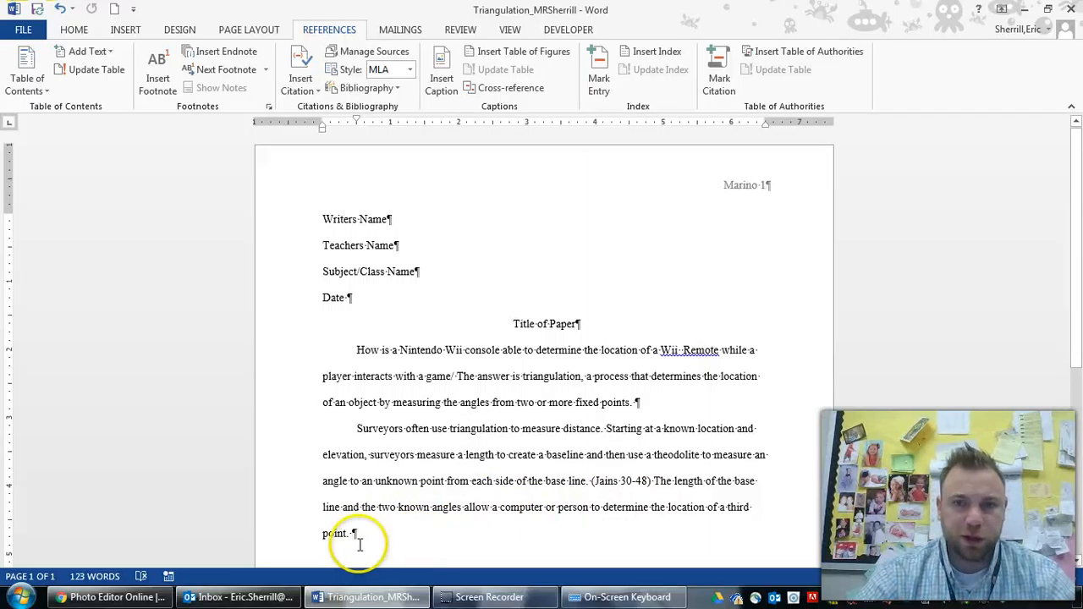
click(379, 519)
click(355, 533)
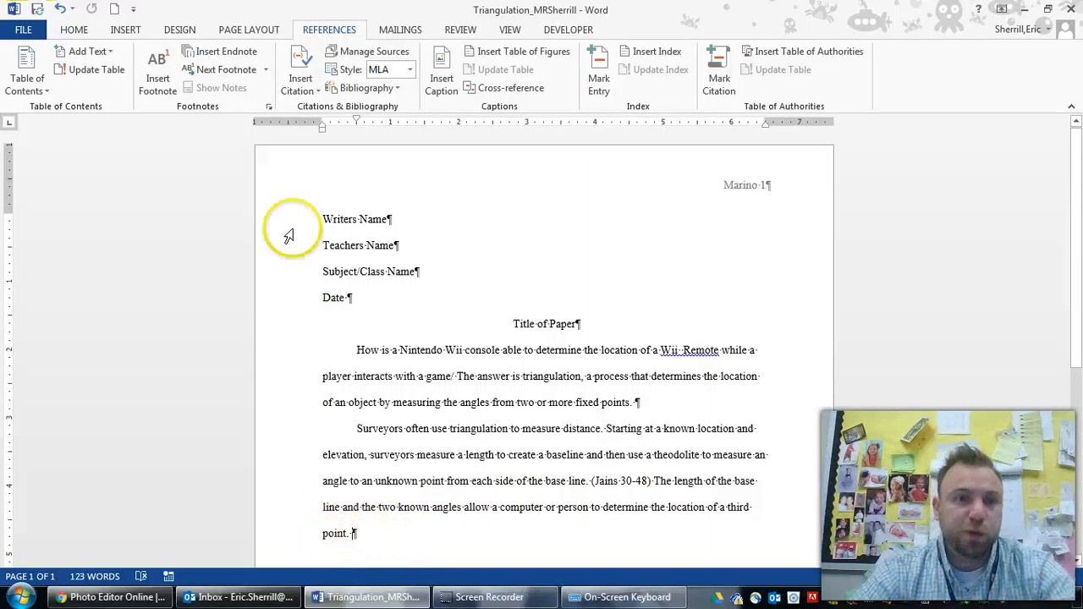
click(320, 27)
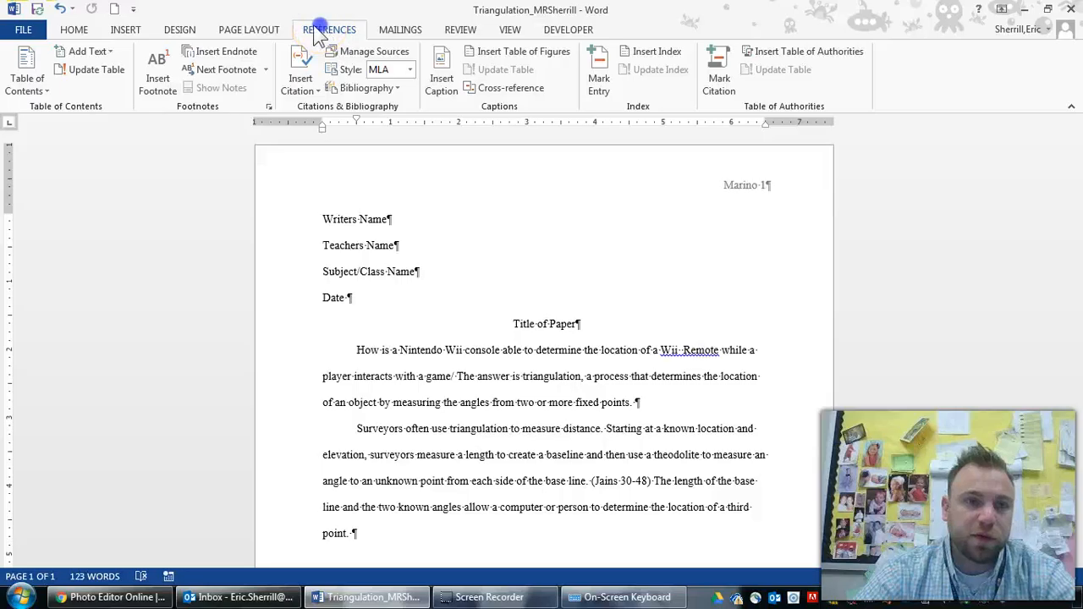
click(168, 99)
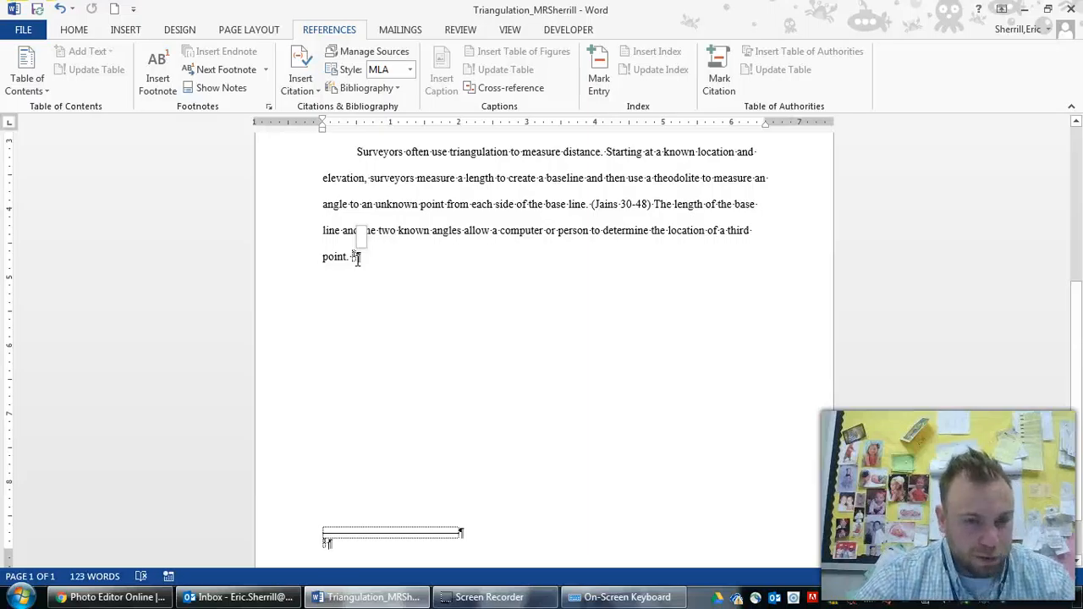
- Write the footnote saying the two cited authors state that electronic theodolites calculate angles automatically and then send the calculated angles to a computer for analysis
click(341, 542)
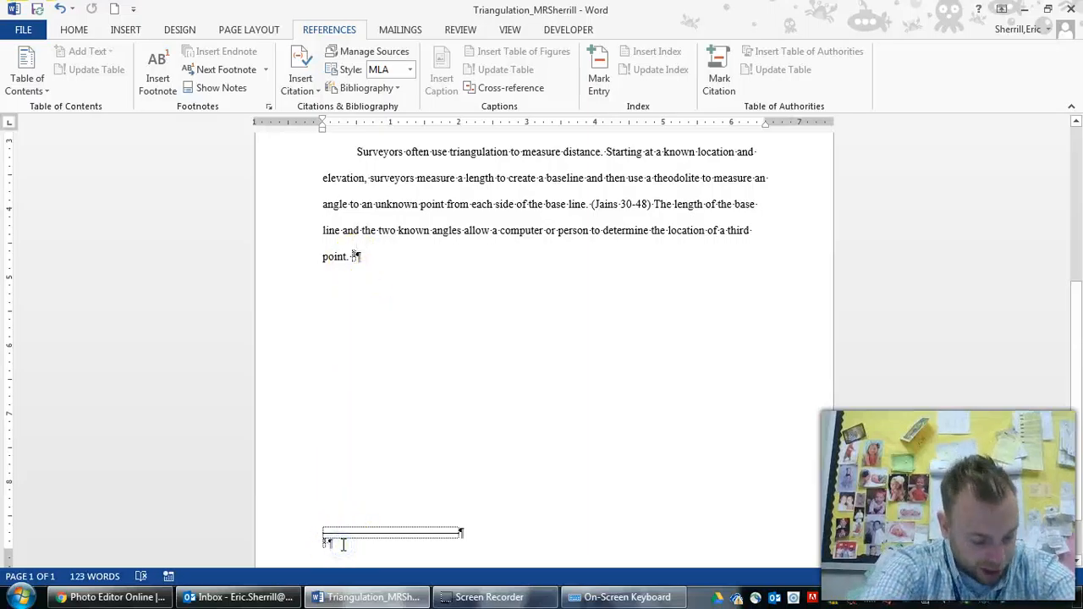
text(Co)
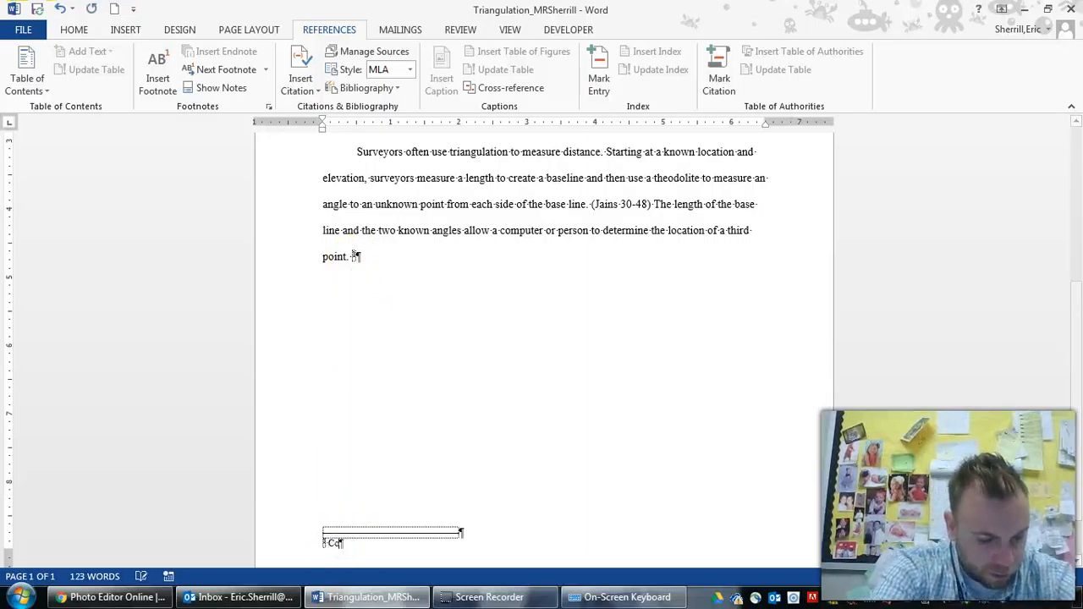
text(rdoba and Sarkis state that electronic theodolites)
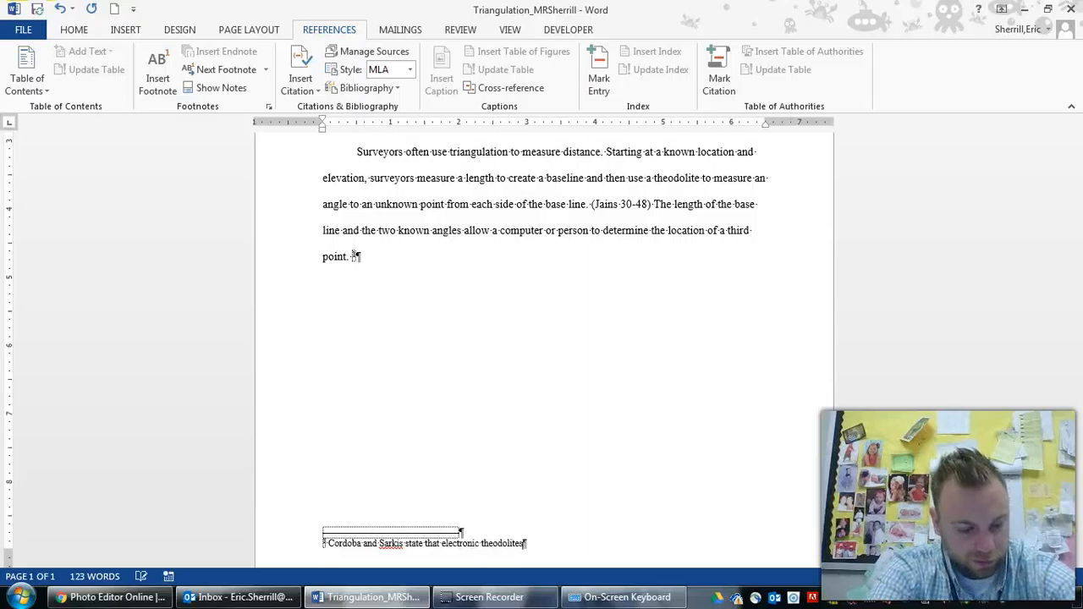
text( calcu)
text(ation)
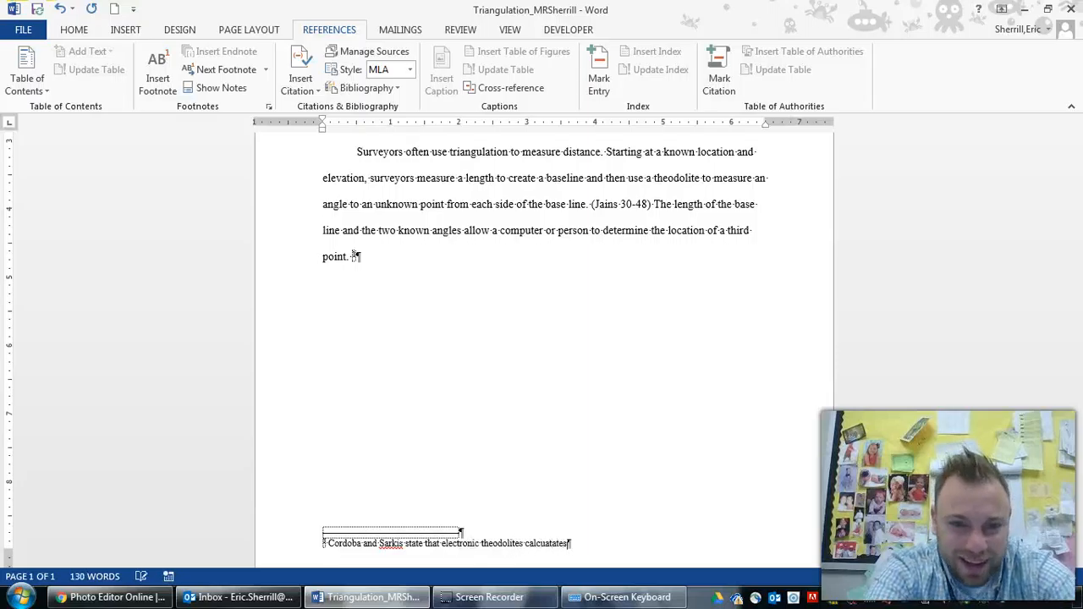
key(BackSpace)
key(BackSpace)
key(BackSpace)
key(BackSpace)
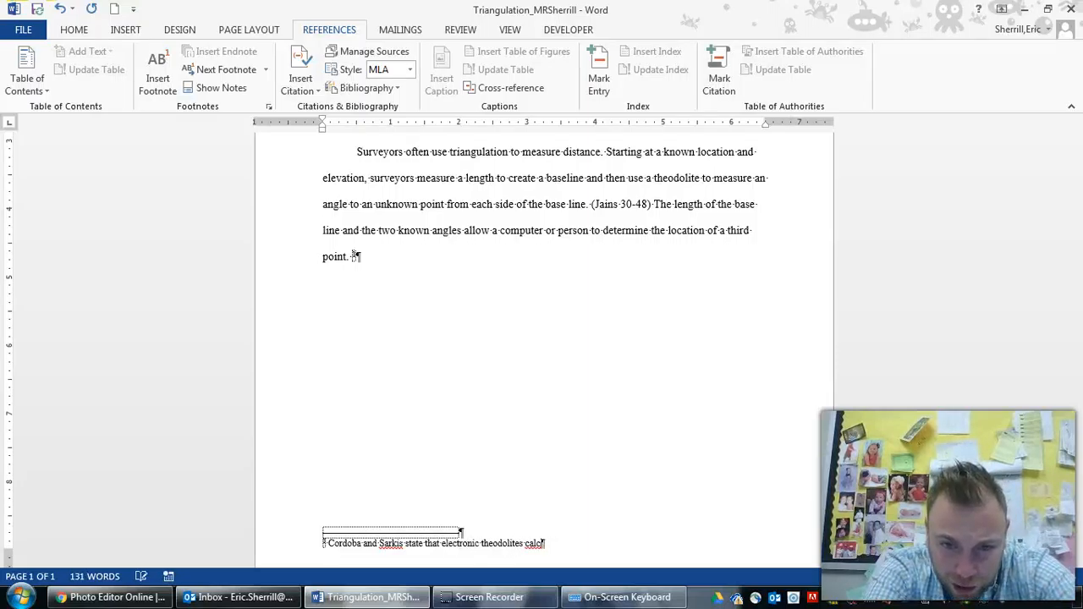
text(ulate)
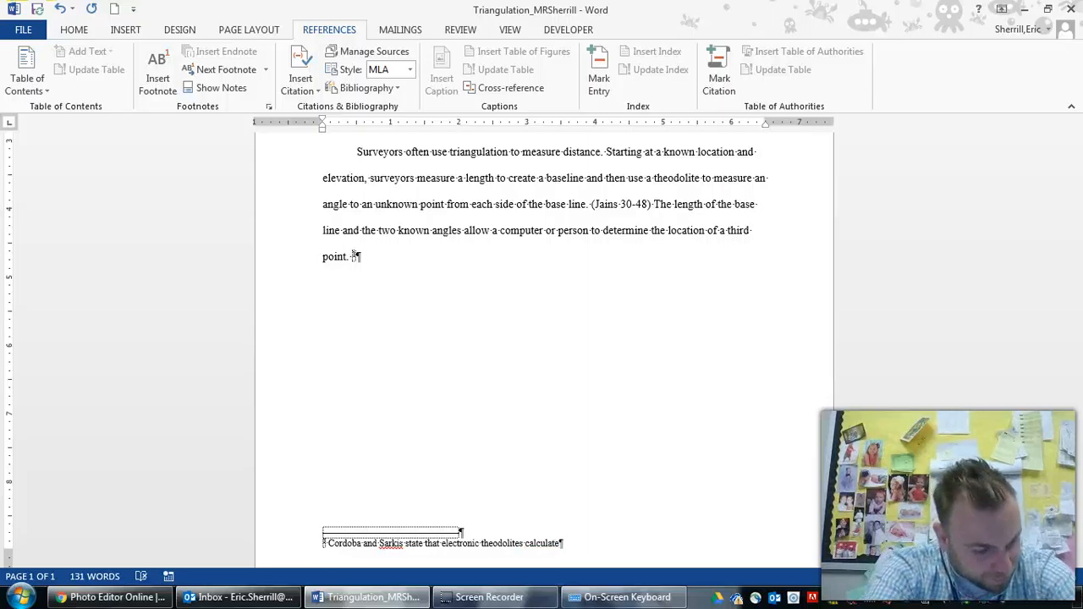
text( angles automa)
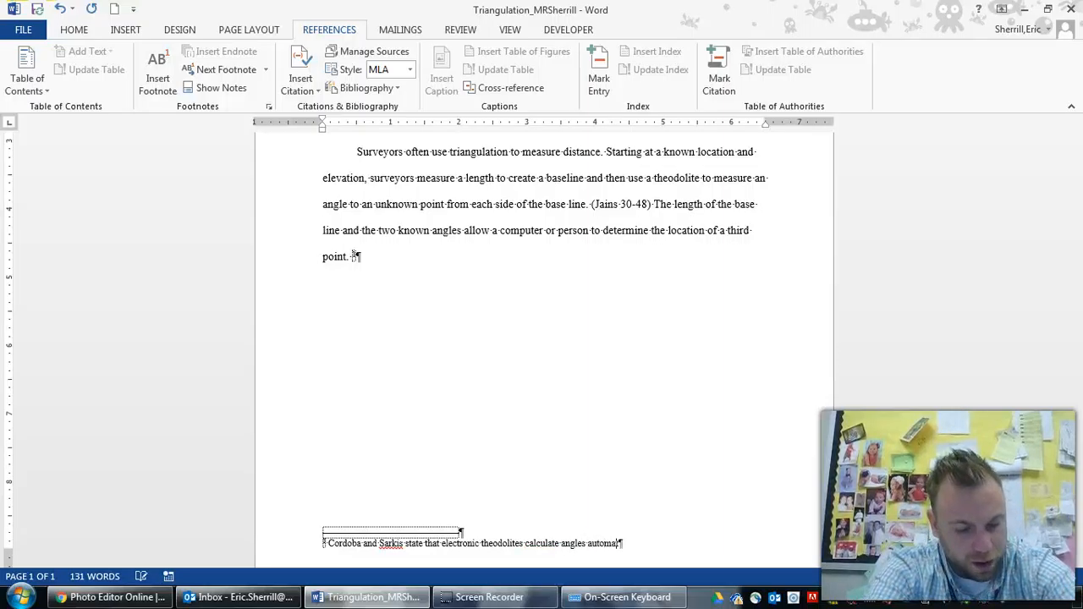
text(tically and then se)
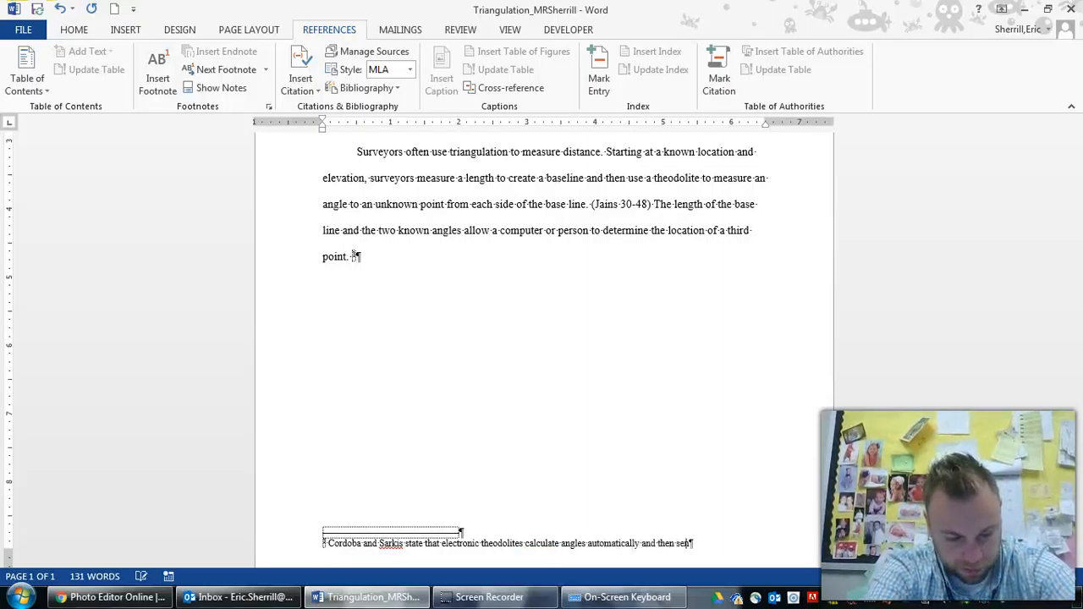
text(nd the calucatled an)
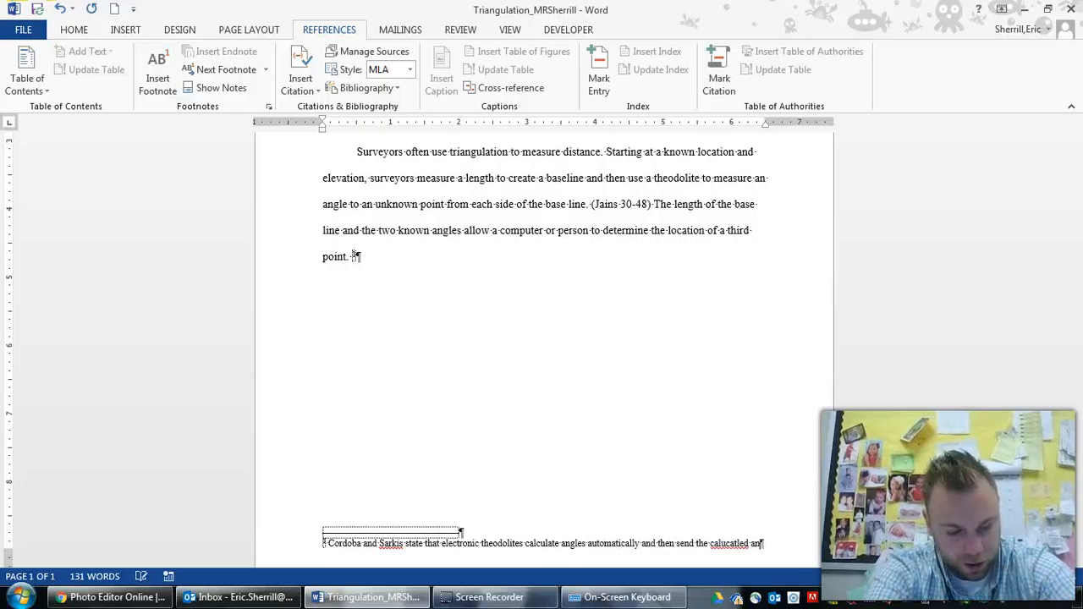
text(gles to a computer for analysis)
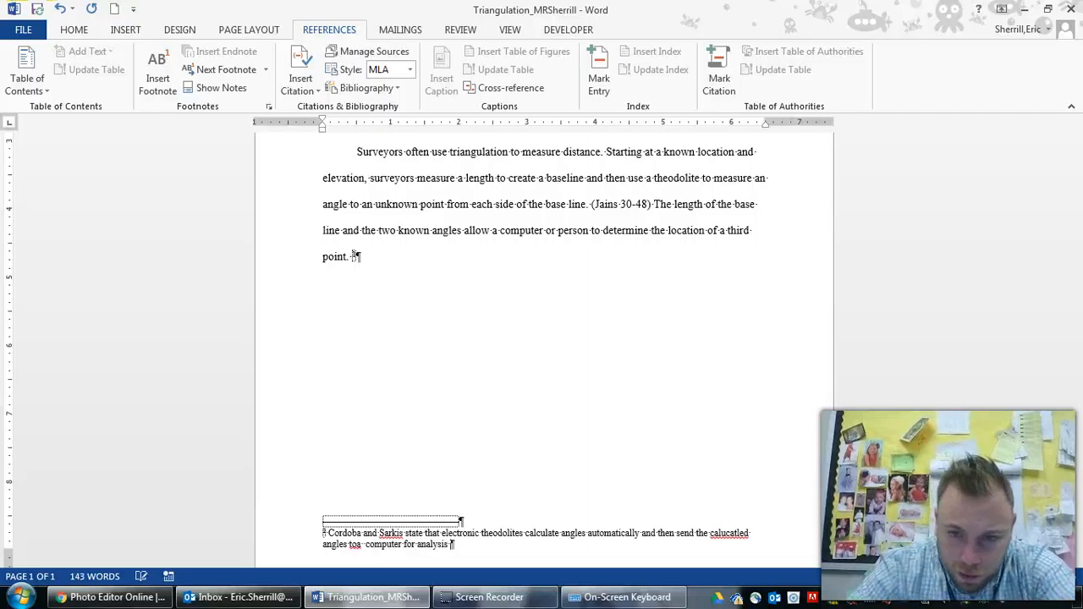
- Correct the misspelled words in the footnote to "calculated" and "to a"
right_click(732, 533)
click(791, 449)
right_click(357, 544)
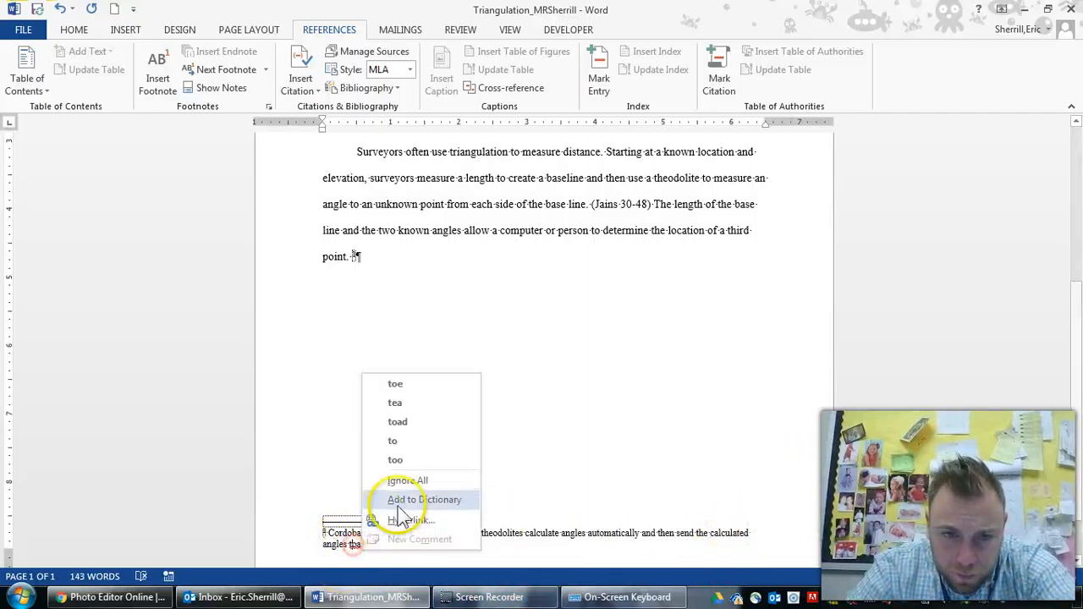
click(355, 544)
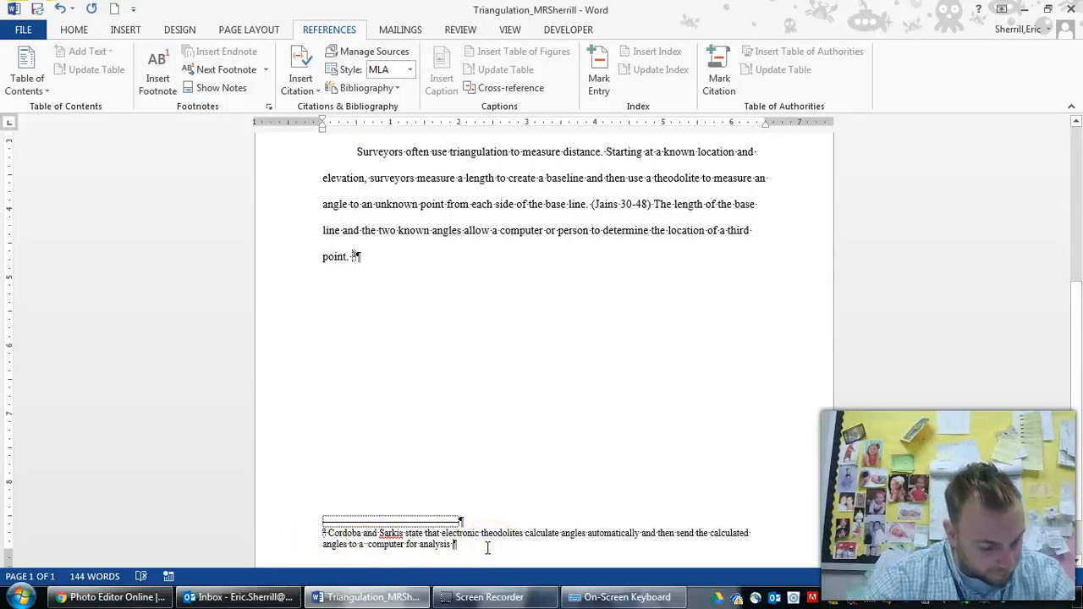
- Insert a citation placeholder at the end of the footnote text, using the first author's surname as its tag name
scroll(479, 549, up, 1)
scroll(493, 547, down, 3)
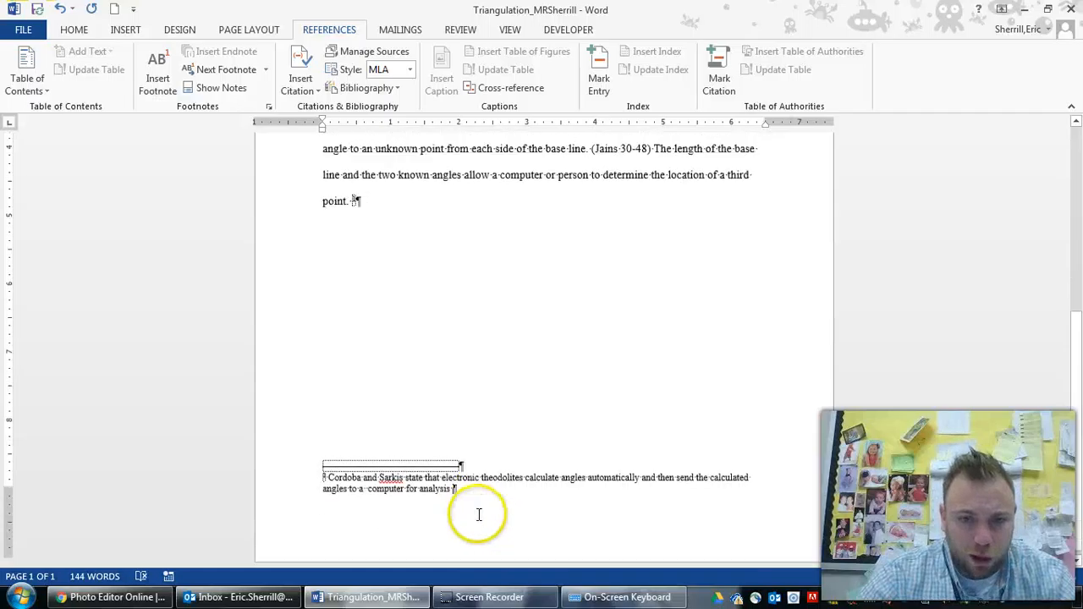
scroll(592, 288, up, 2)
scroll(615, 271, down, 2)
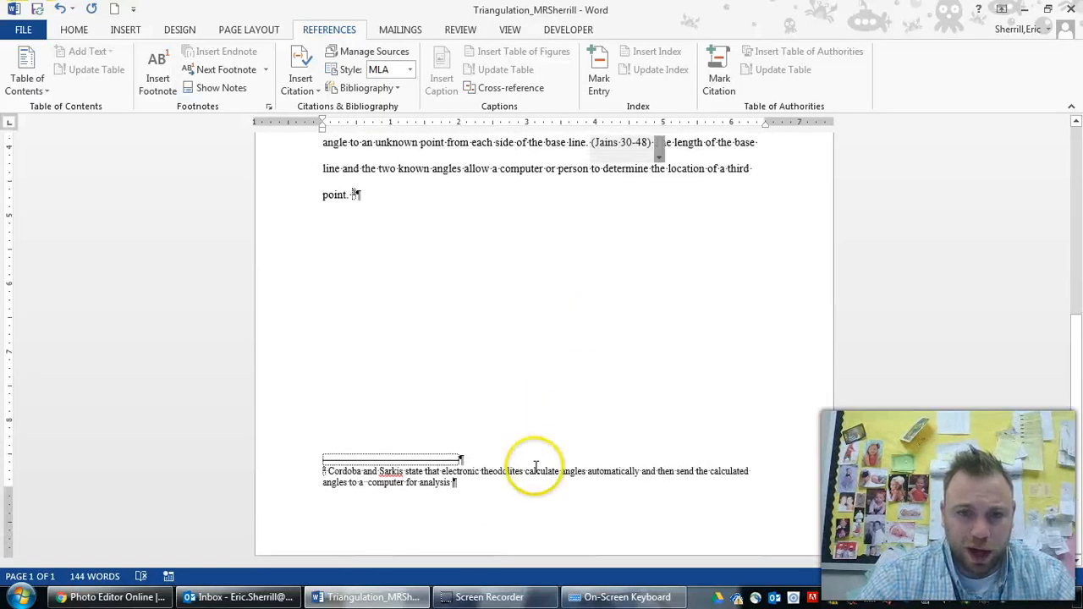
click(478, 437)
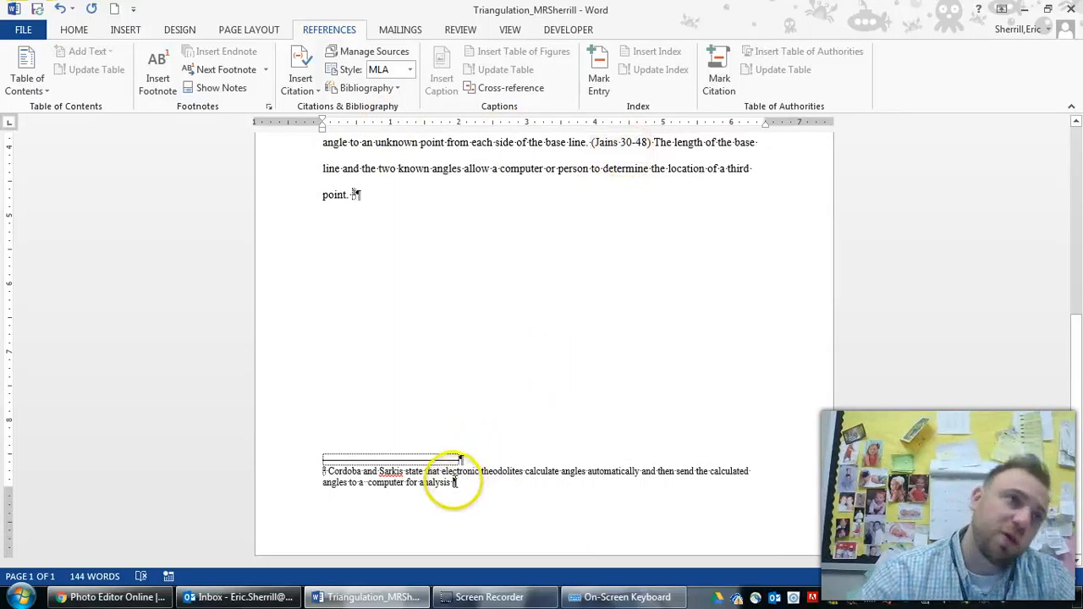
click(301, 82)
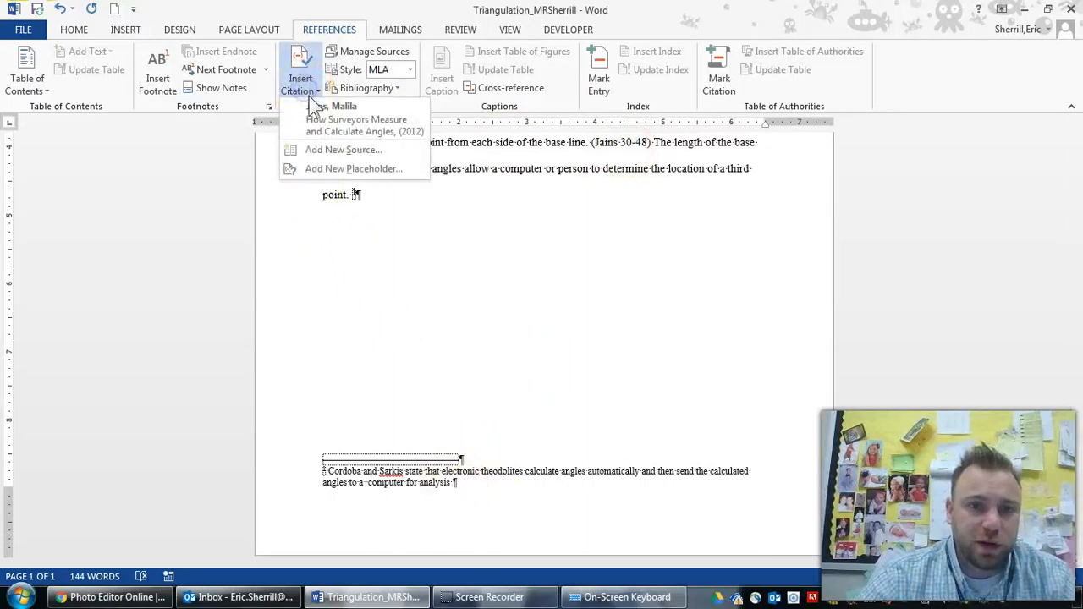
click(361, 173)
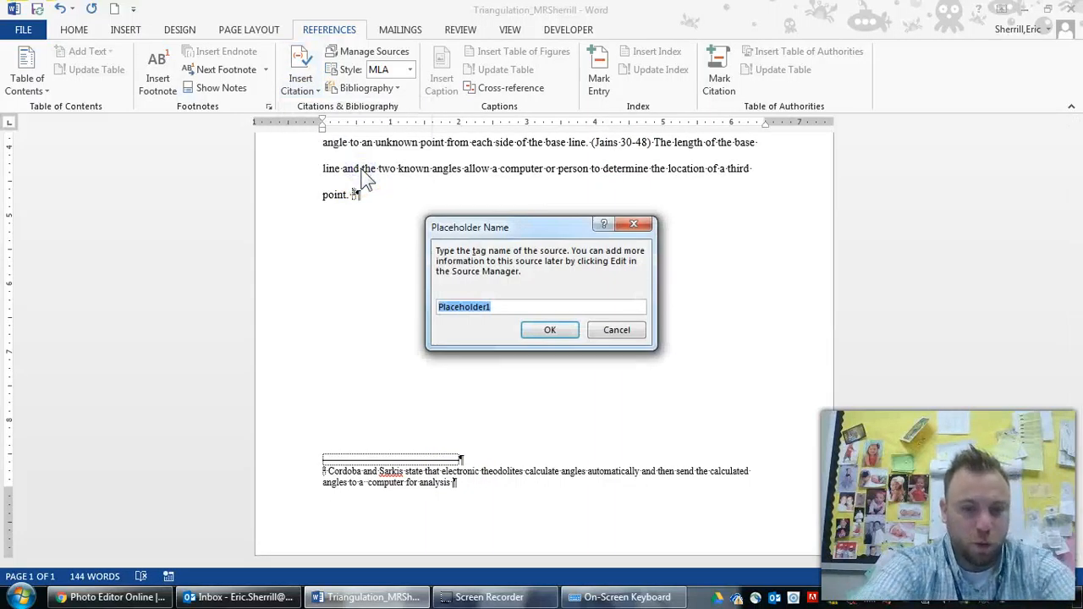
text(Cordoba)
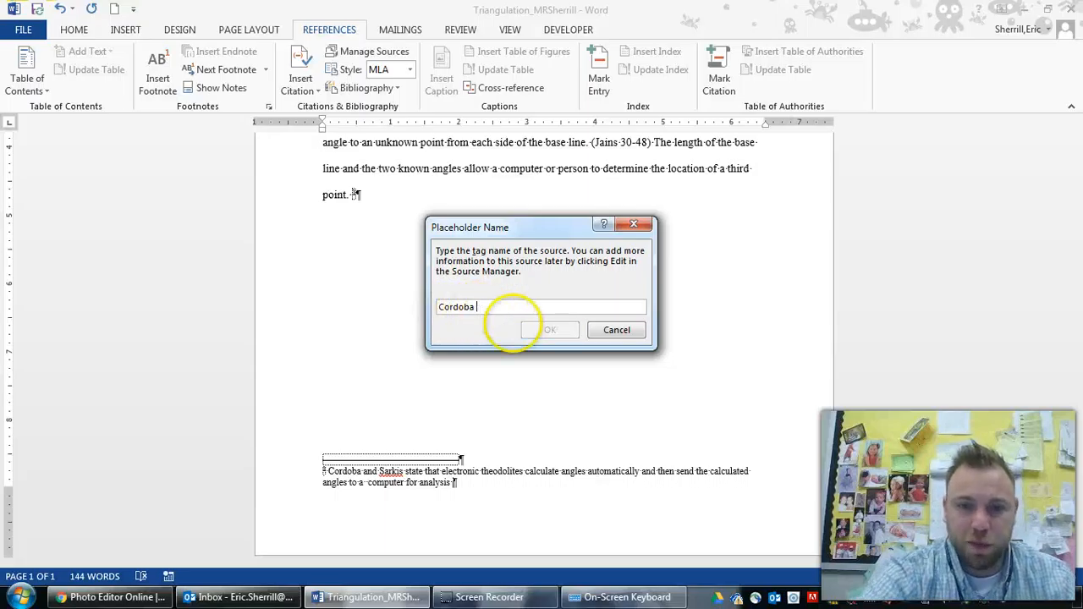
click(539, 334)
key(BackSpace)
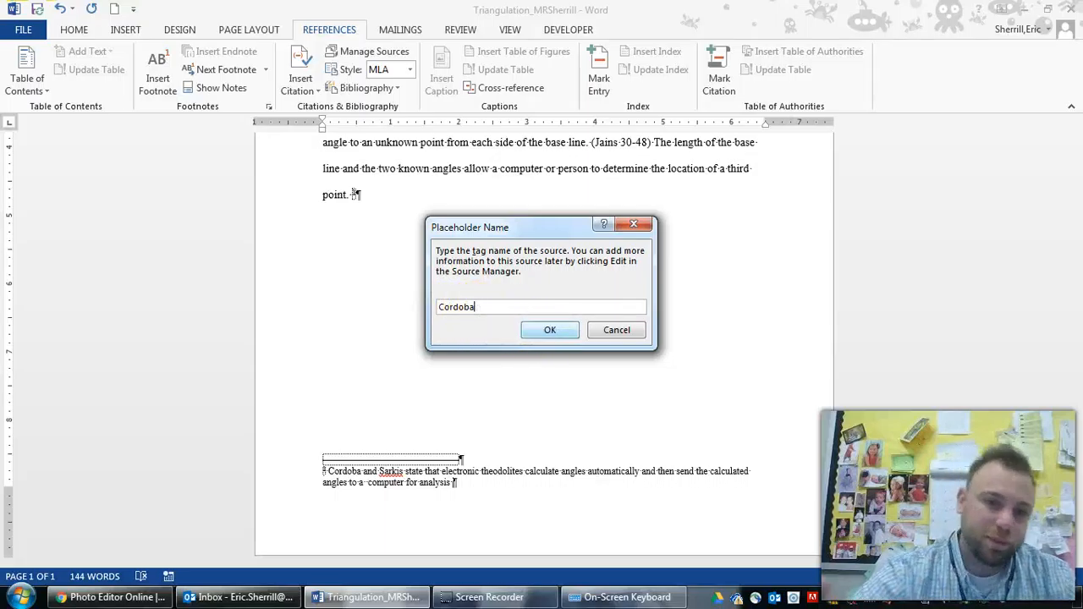
click(551, 331)
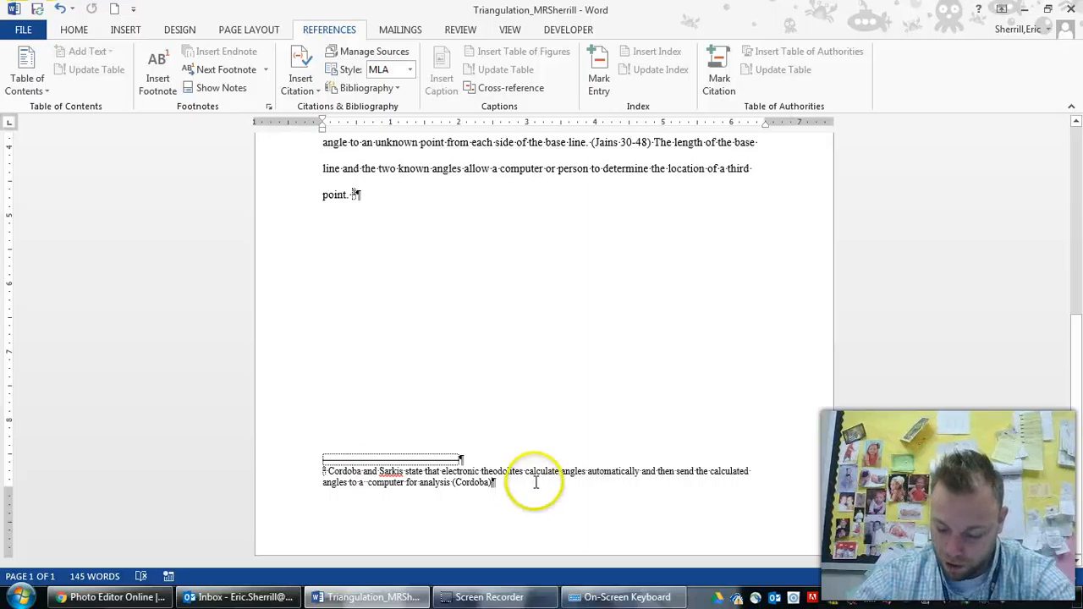
- Modify the Footnote Text style of the footnote to font size 12 and double line spacing
right_click(502, 478)
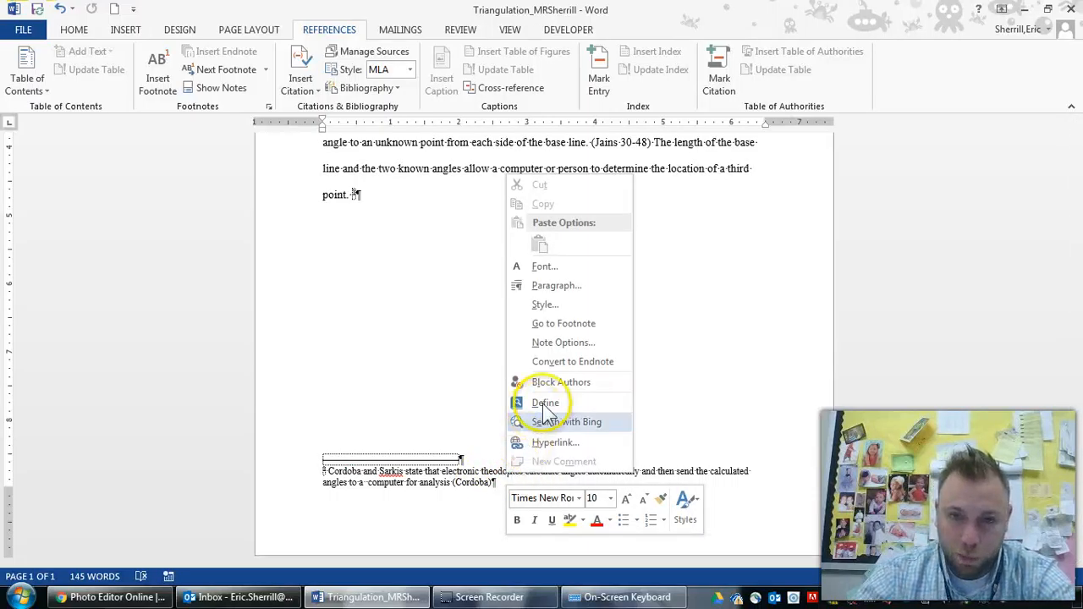
click(564, 305)
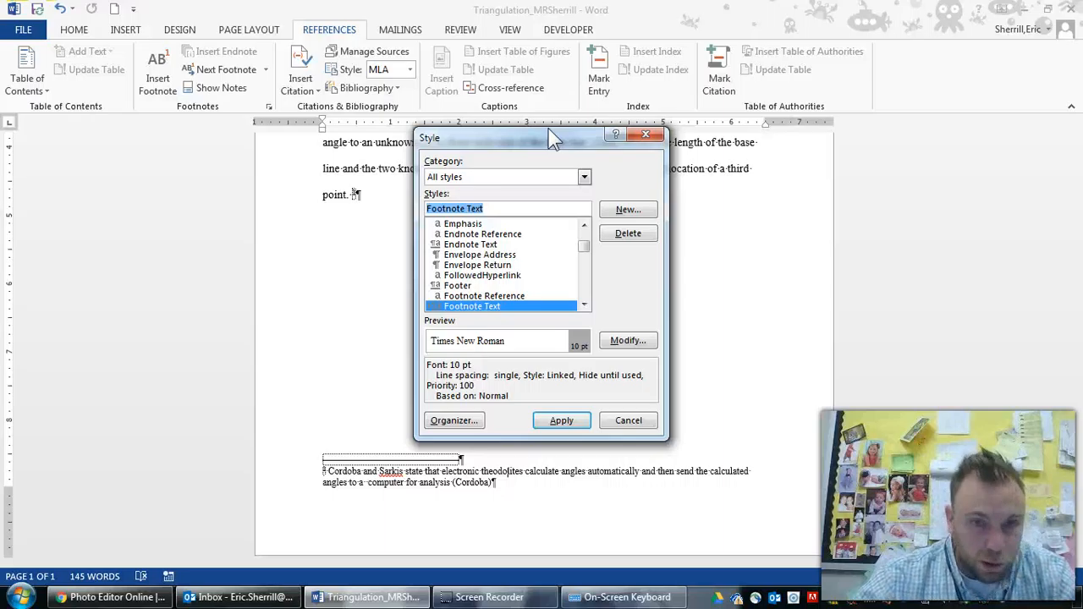
click(632, 340)
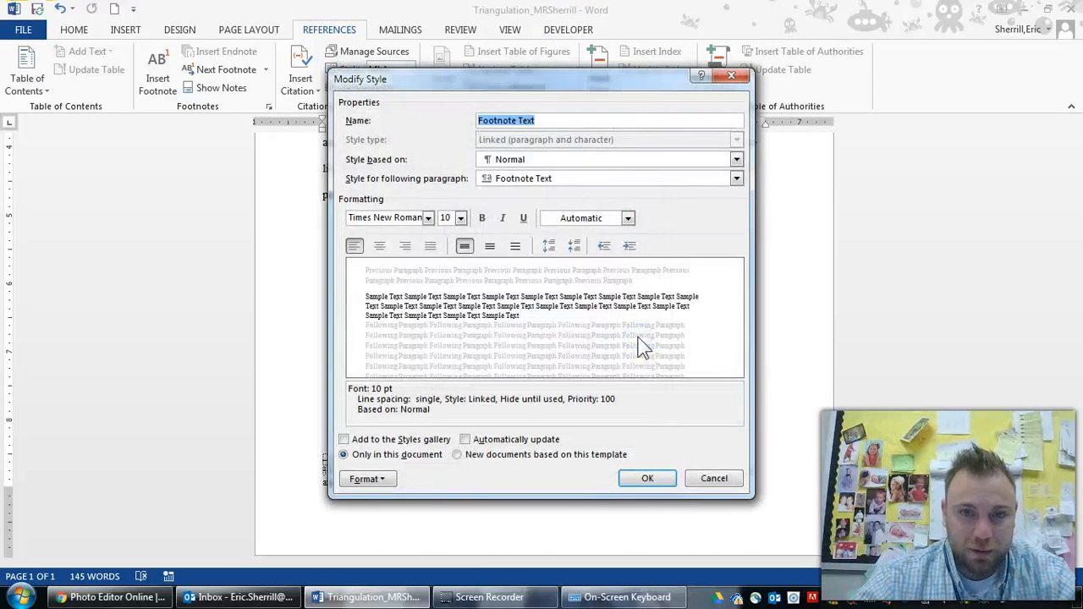
click(460, 218)
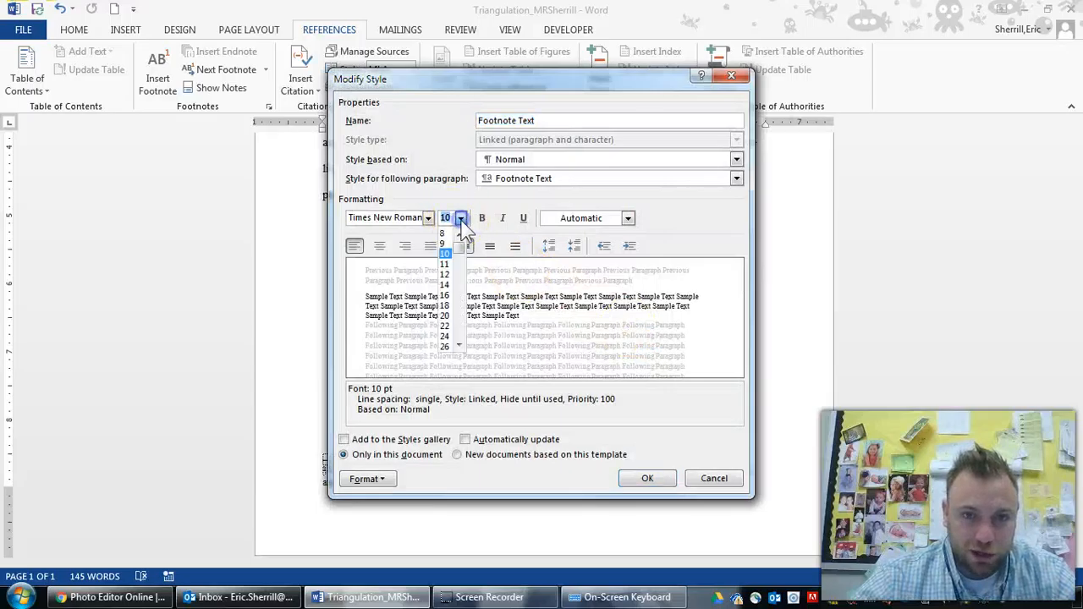
click(444, 274)
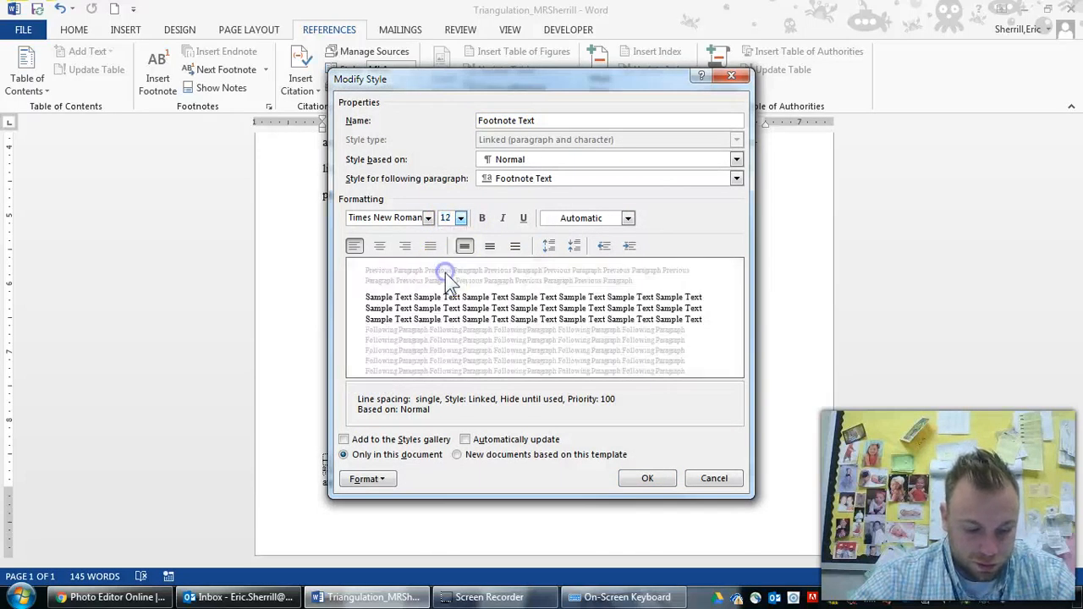
click(515, 246)
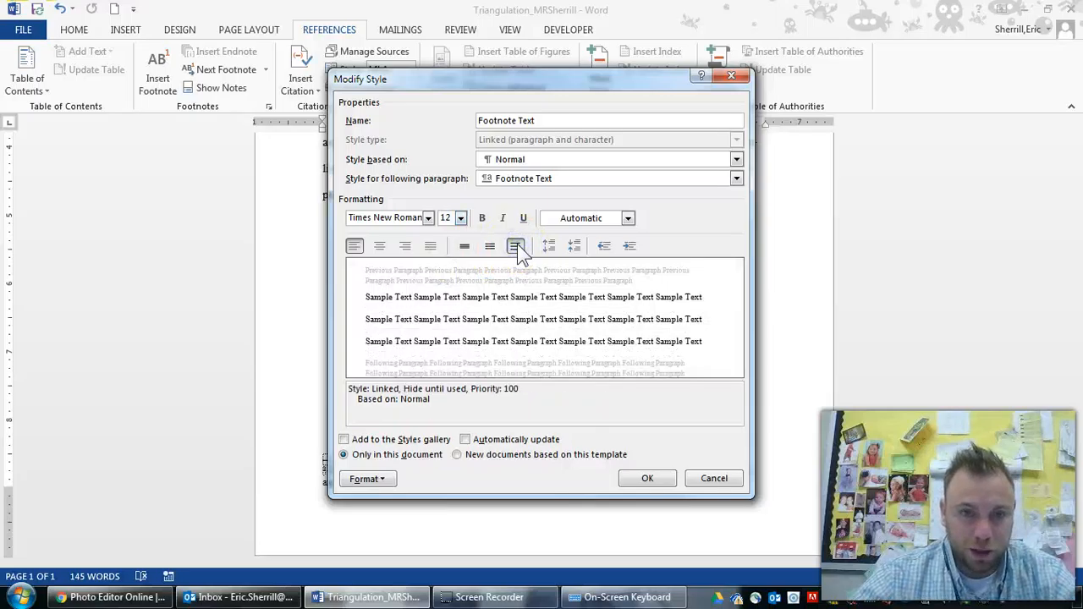
- Give the Footnote Text style a first-line indent of 0.5" and apply the style to the footnote
click(381, 479)
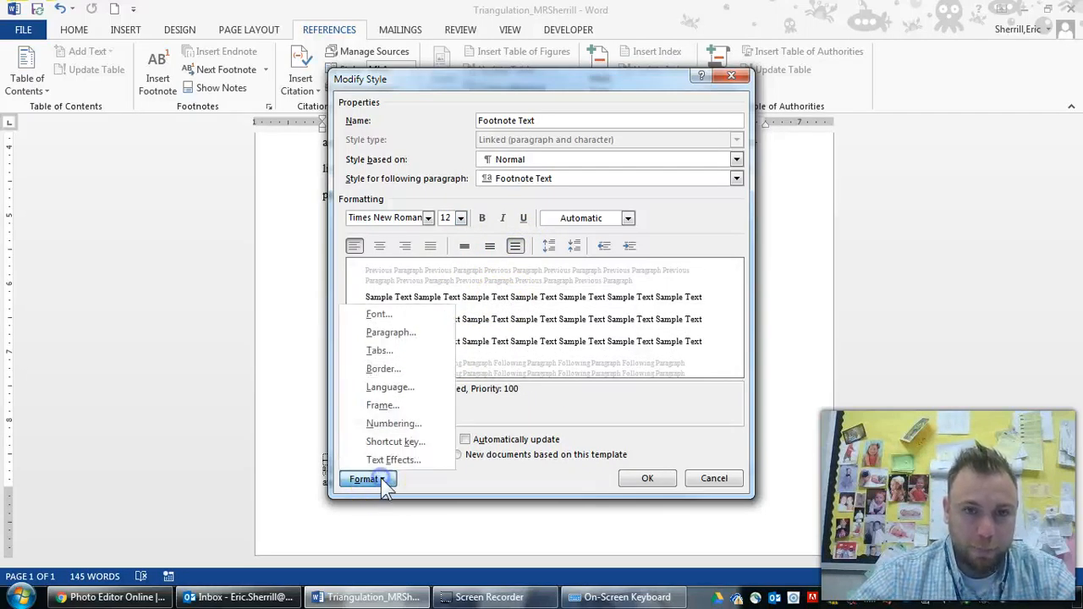
click(405, 334)
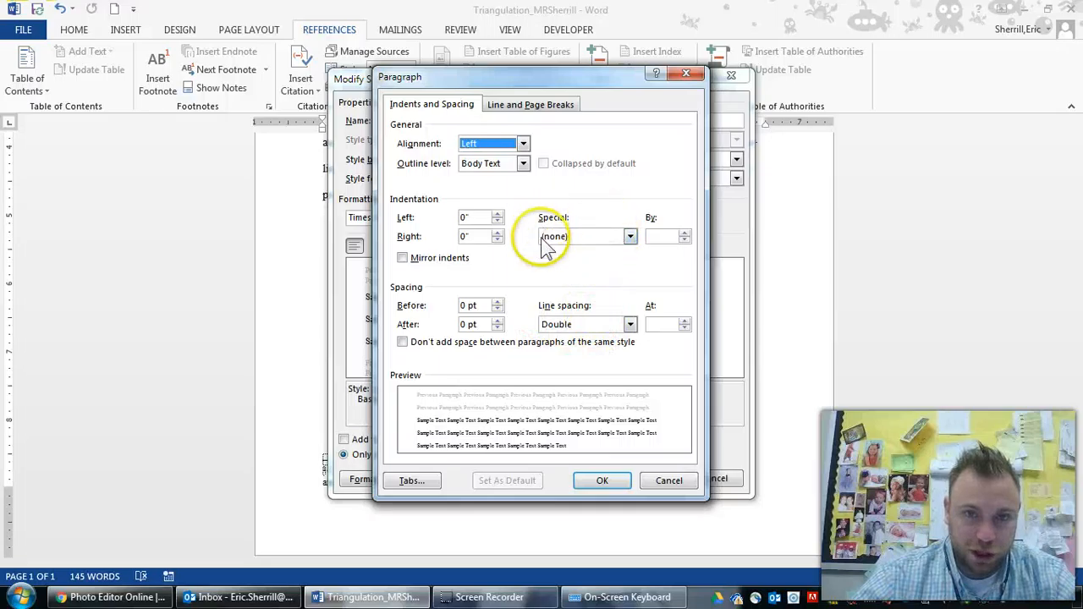
click(626, 236)
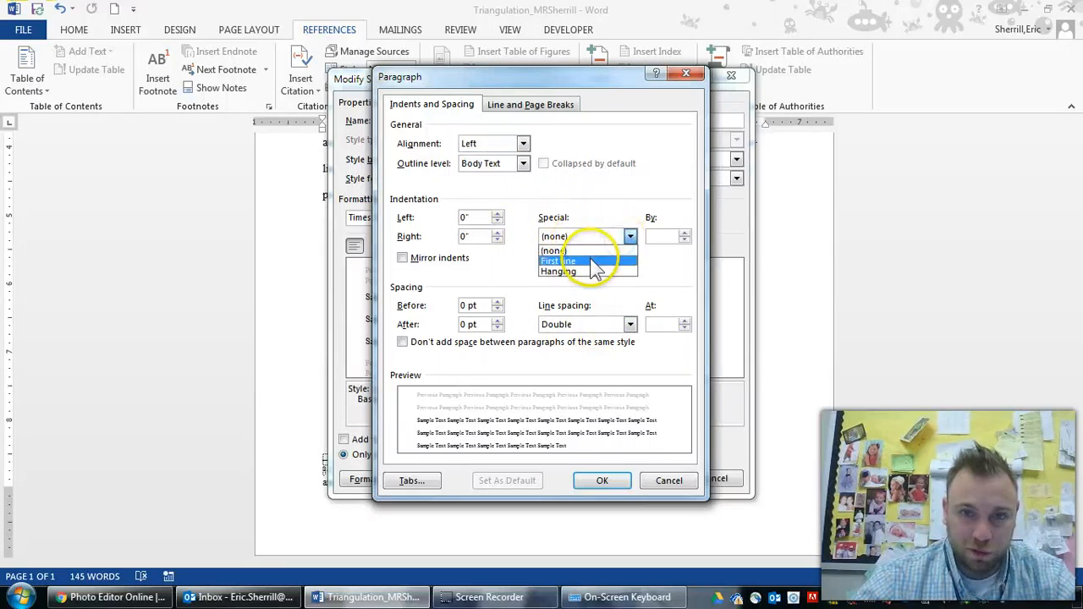
click(592, 260)
click(611, 480)
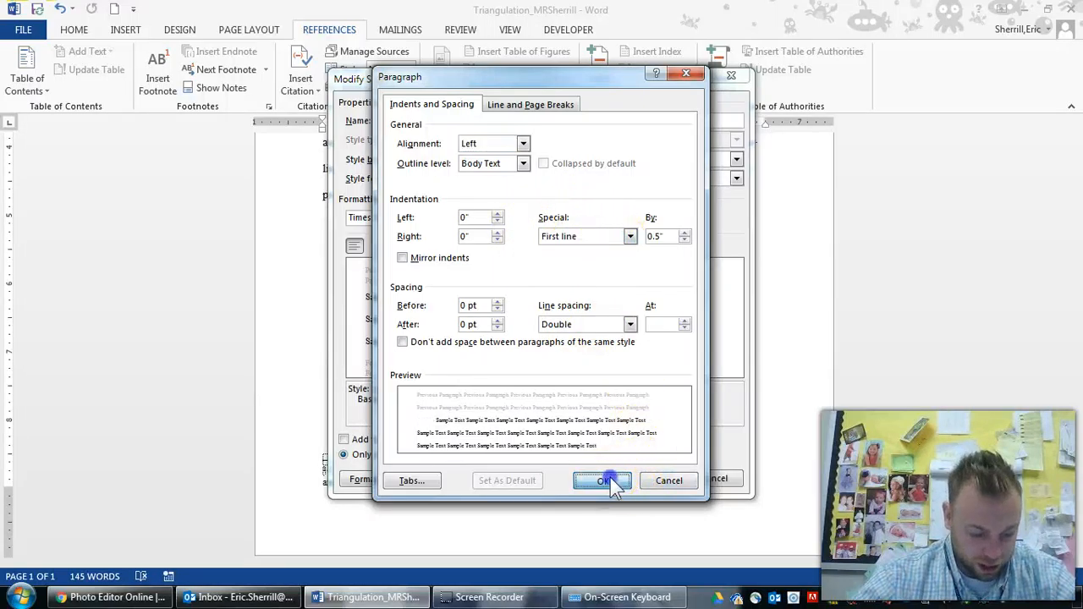
click(650, 479)
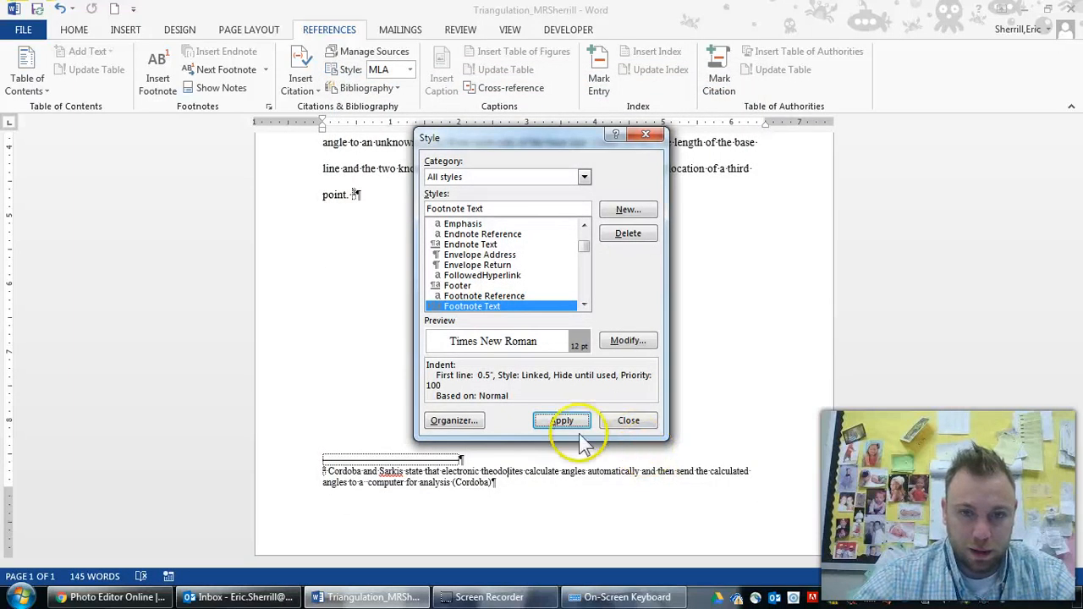
click(561, 420)
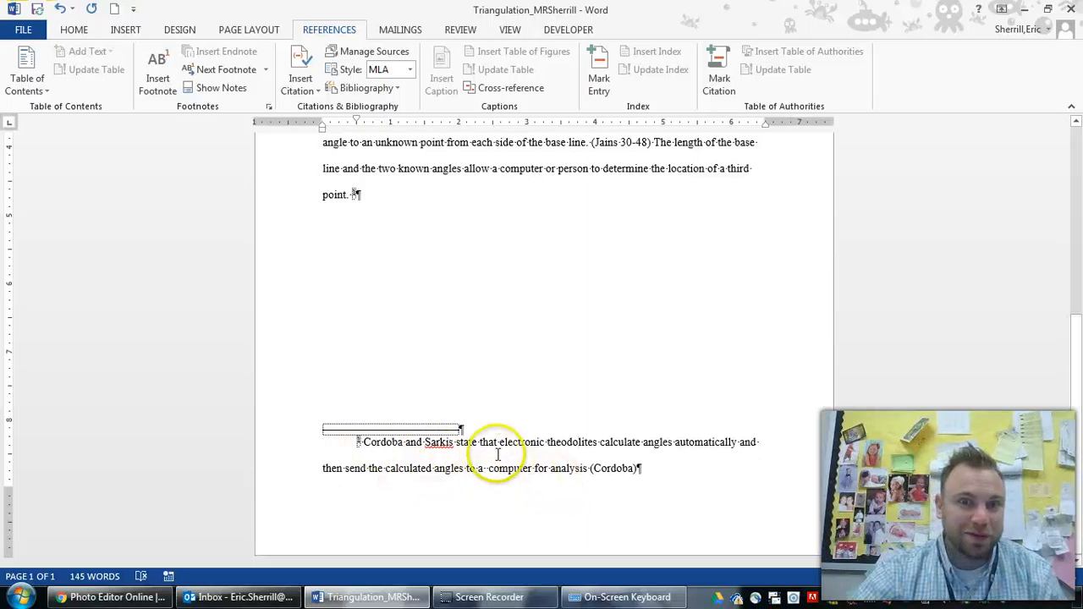
click(648, 469)
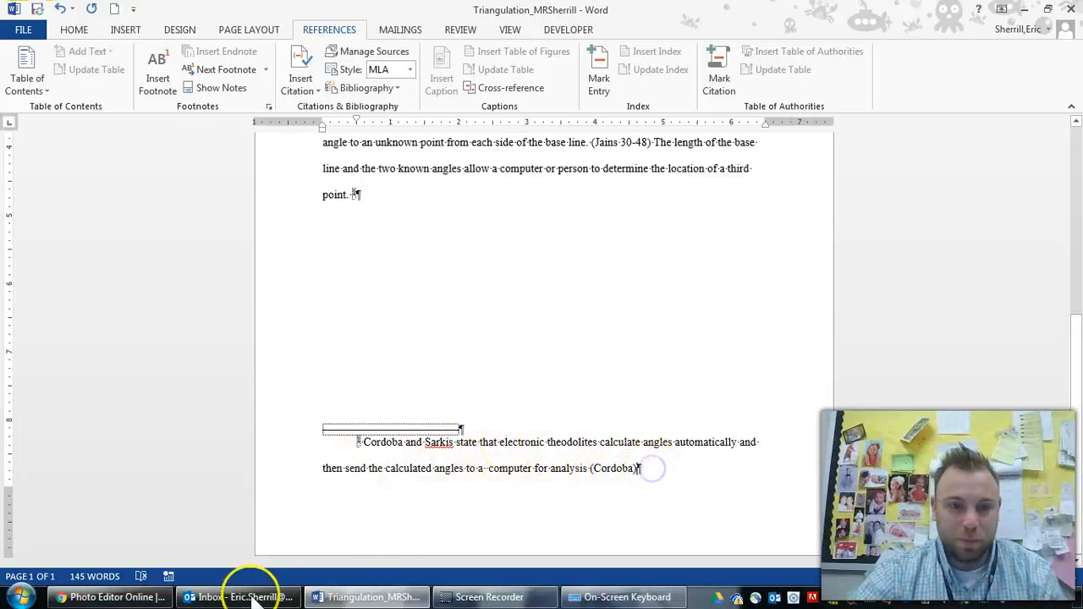
click(613, 597)
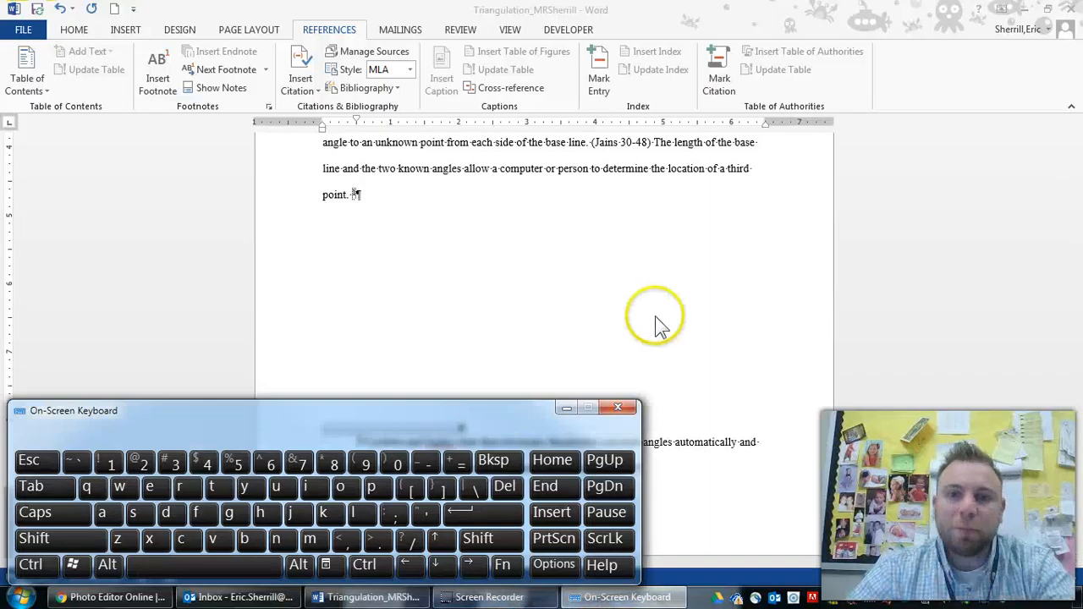
click(565, 407)
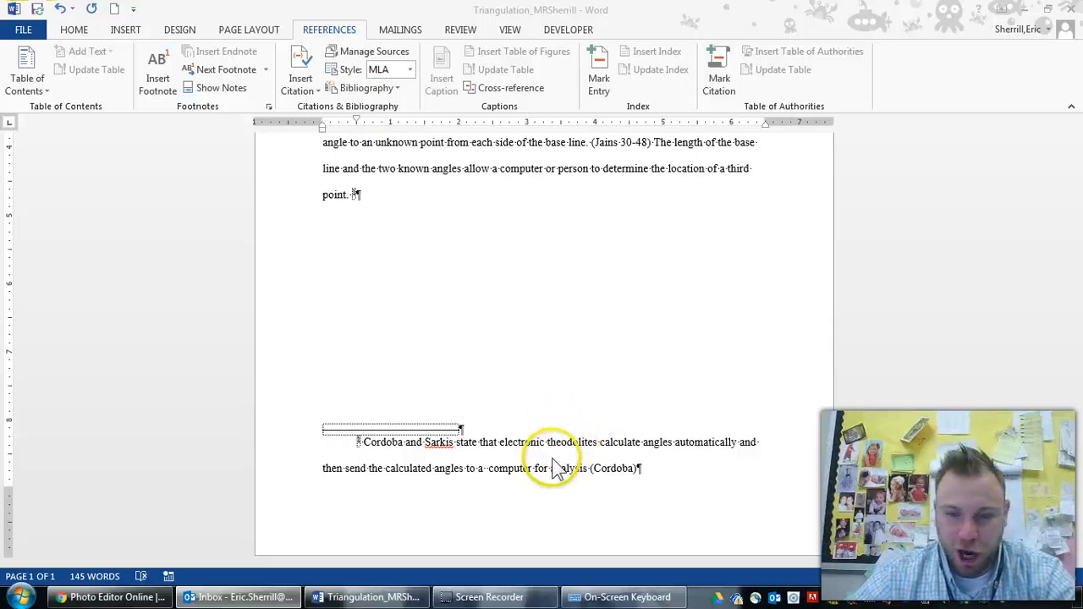
click(647, 597)
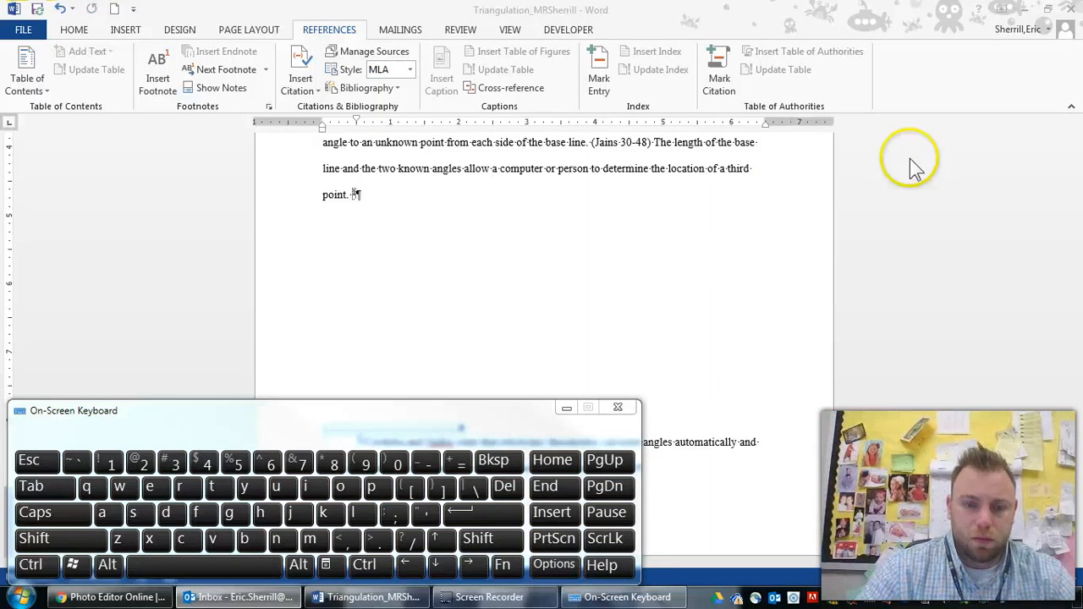
click(350, 230)
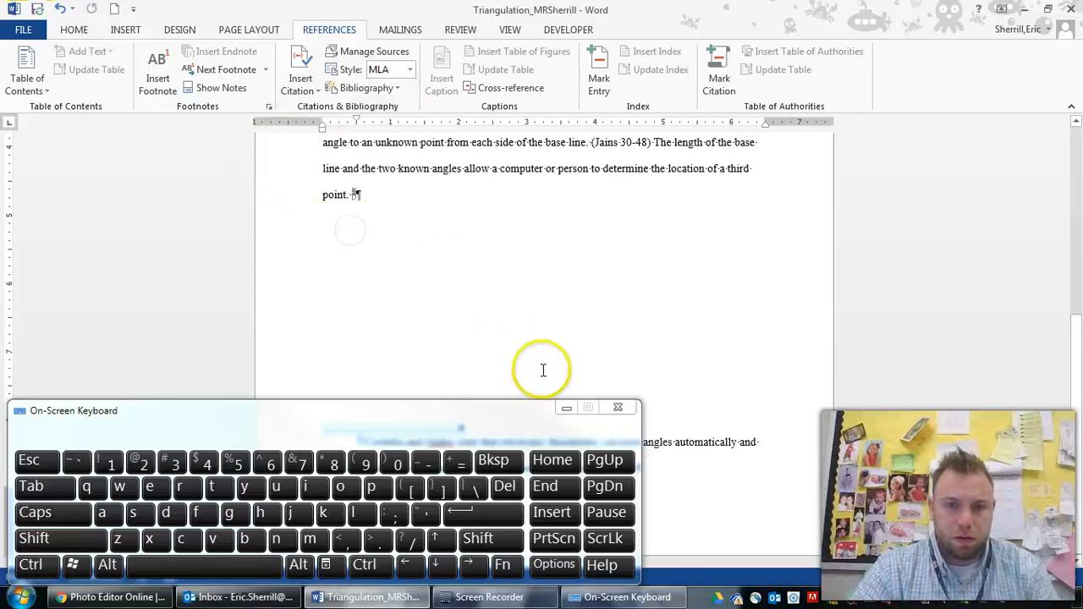
click(566, 407)
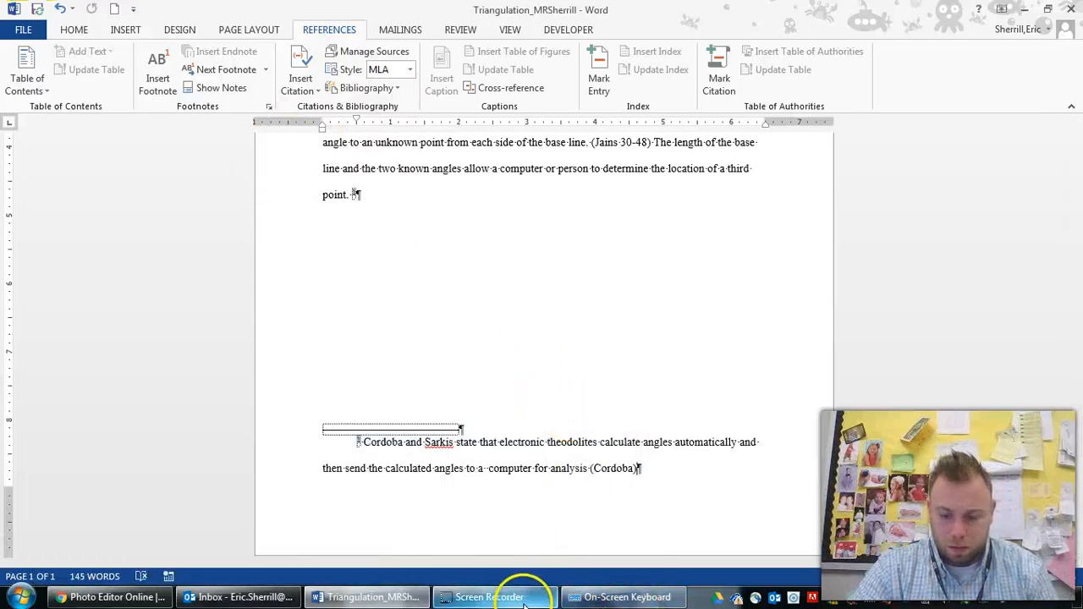
mouse_move(522, 599)
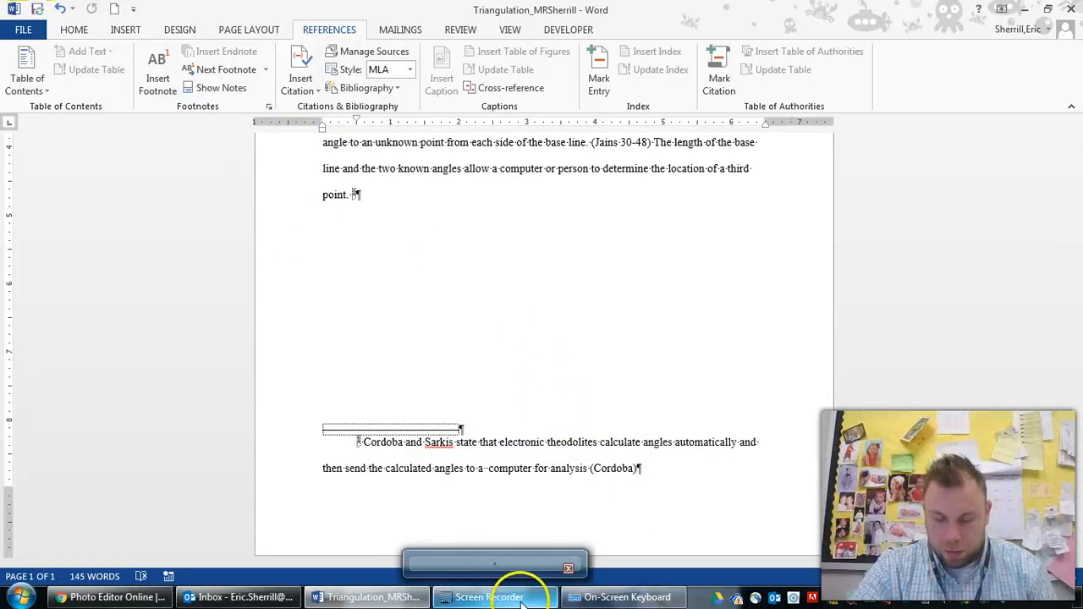
- Edit the source behind the footnote's citation placeholder, setting its type to Book and entering both authors' full names
click(646, 469)
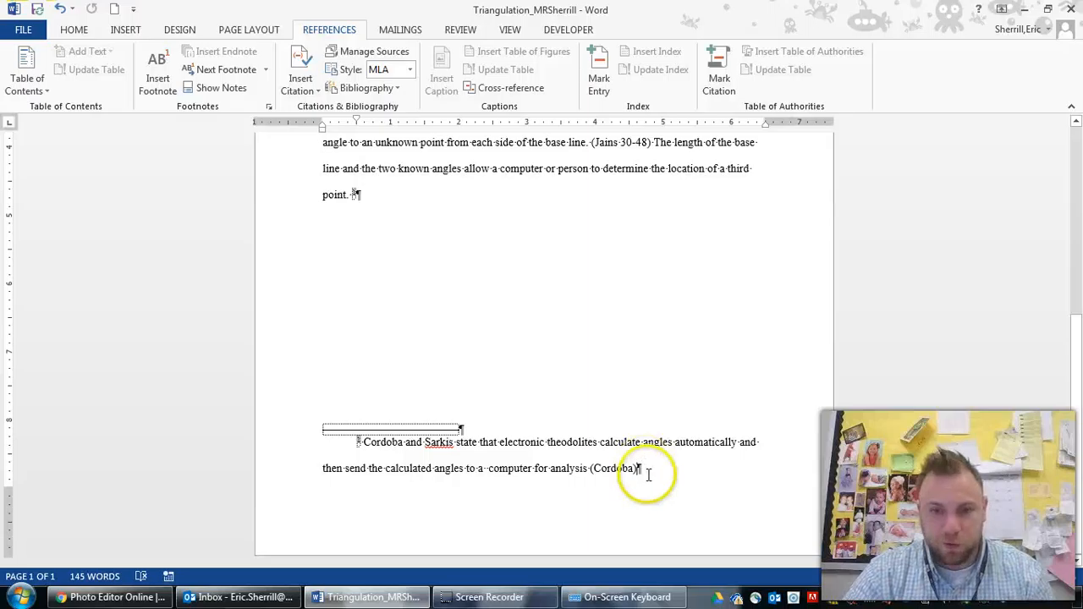
click(588, 456)
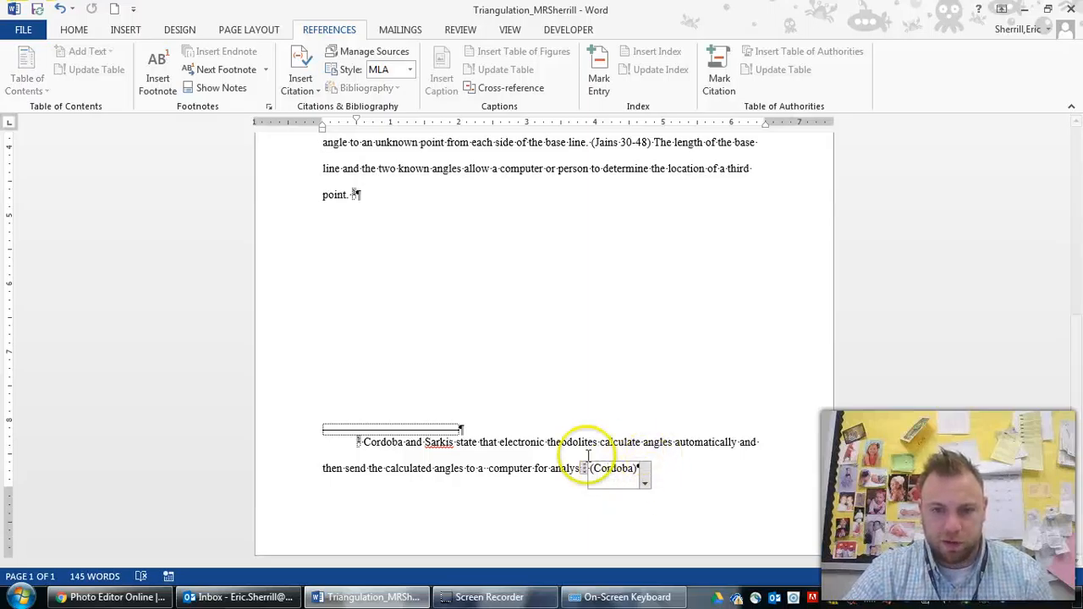
click(645, 483)
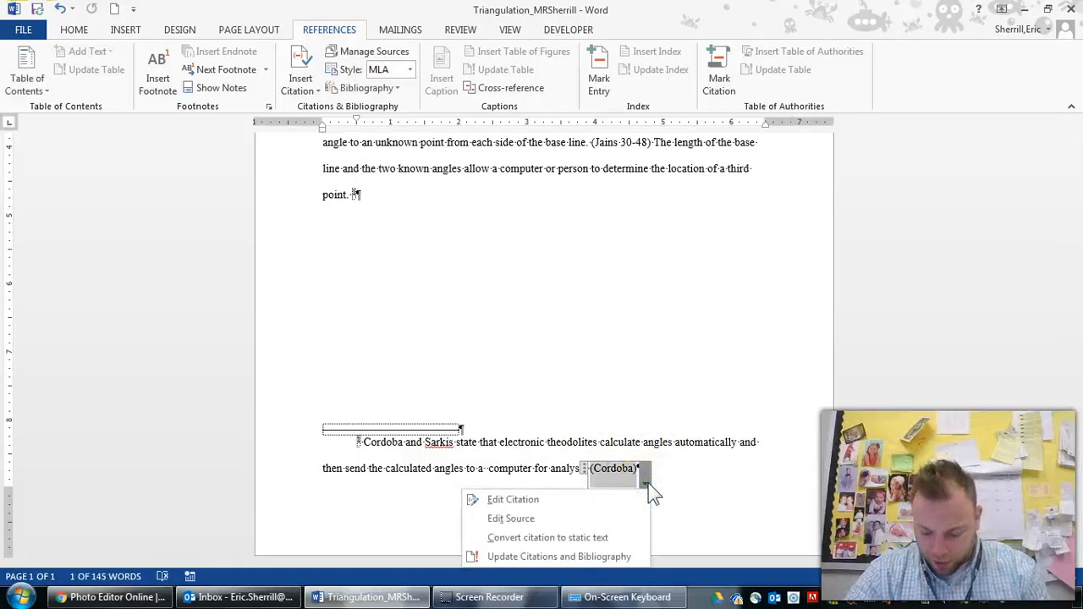
click(543, 520)
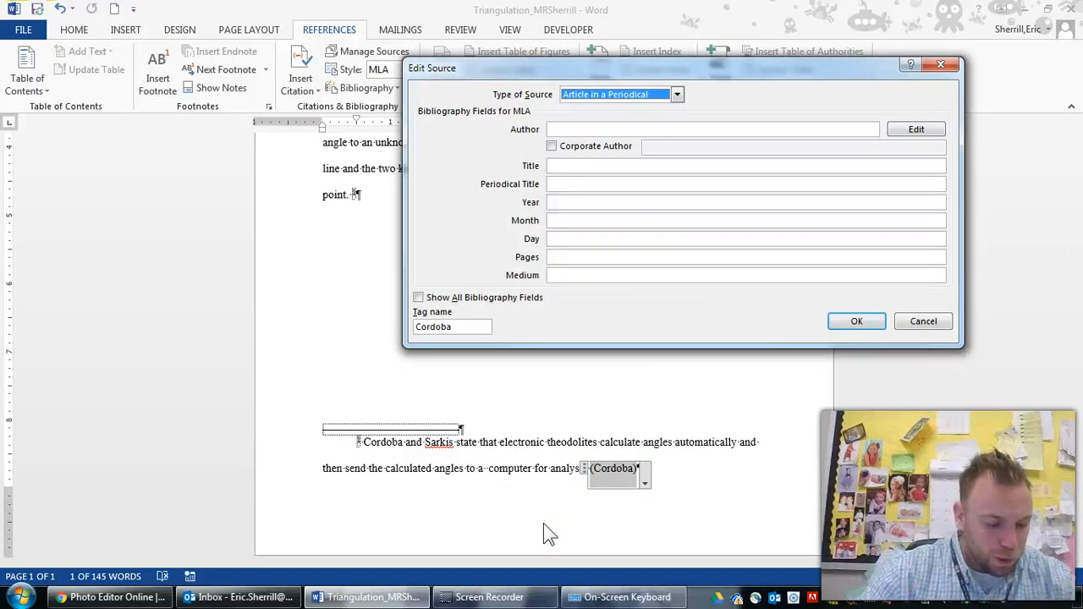
click(676, 94)
click(596, 107)
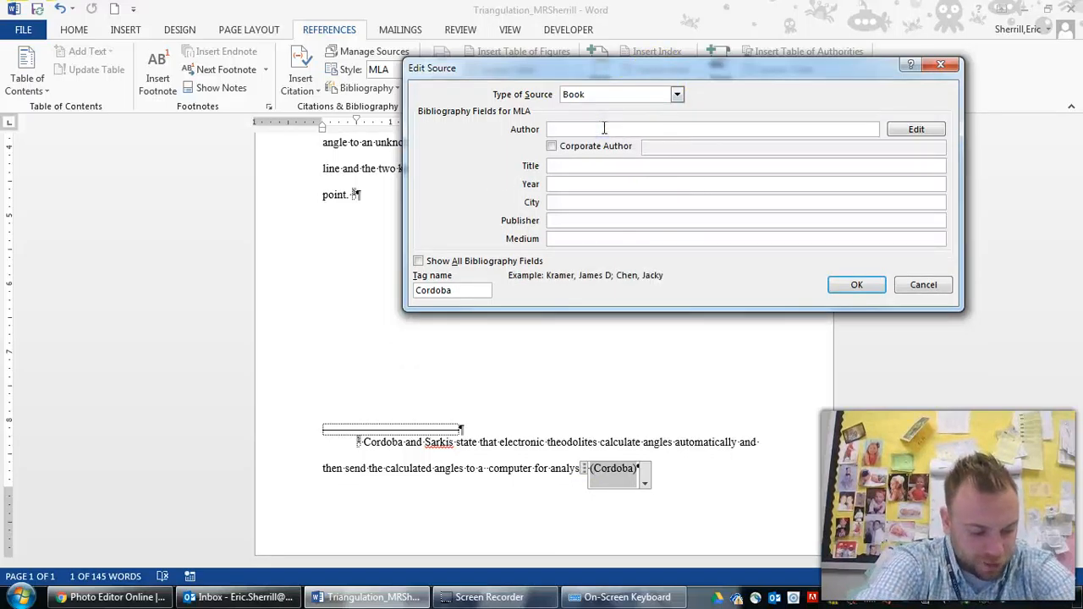
text(Cordoba, Nicolas E.,)
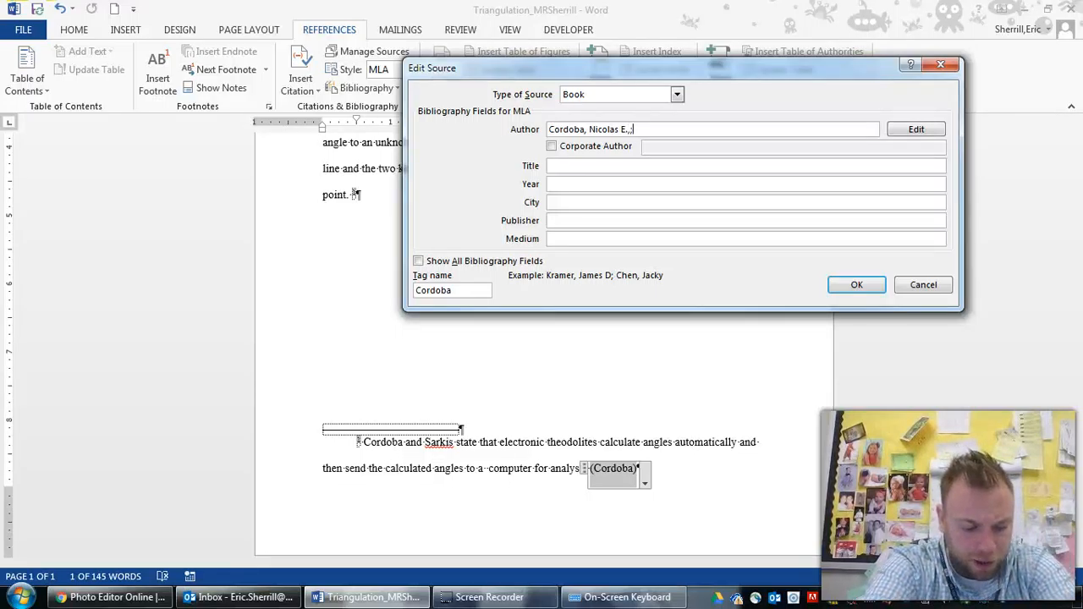
text(Sark)
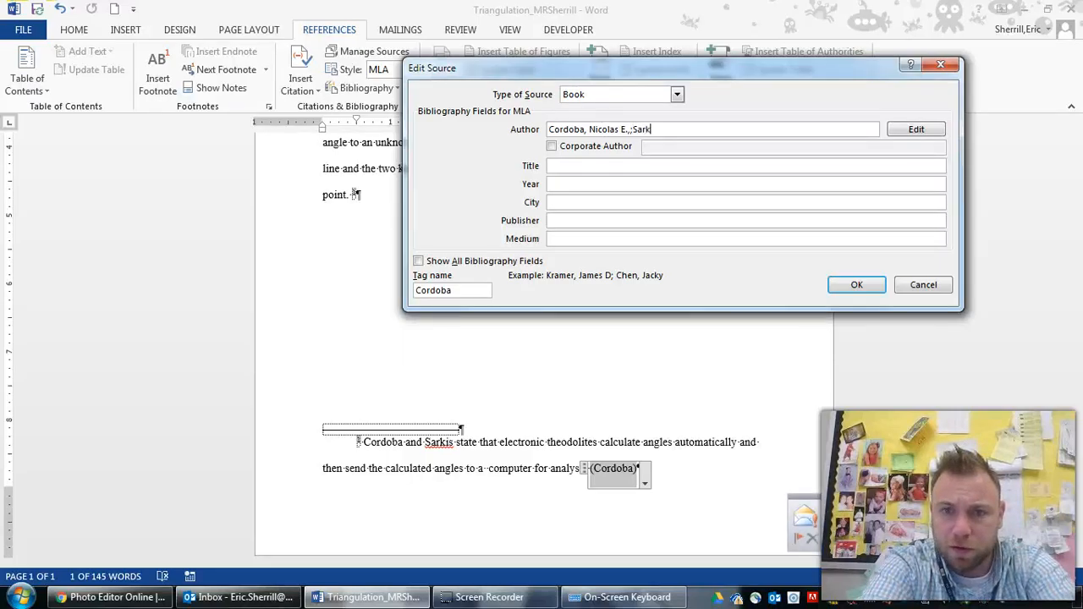
text(is, Kar)
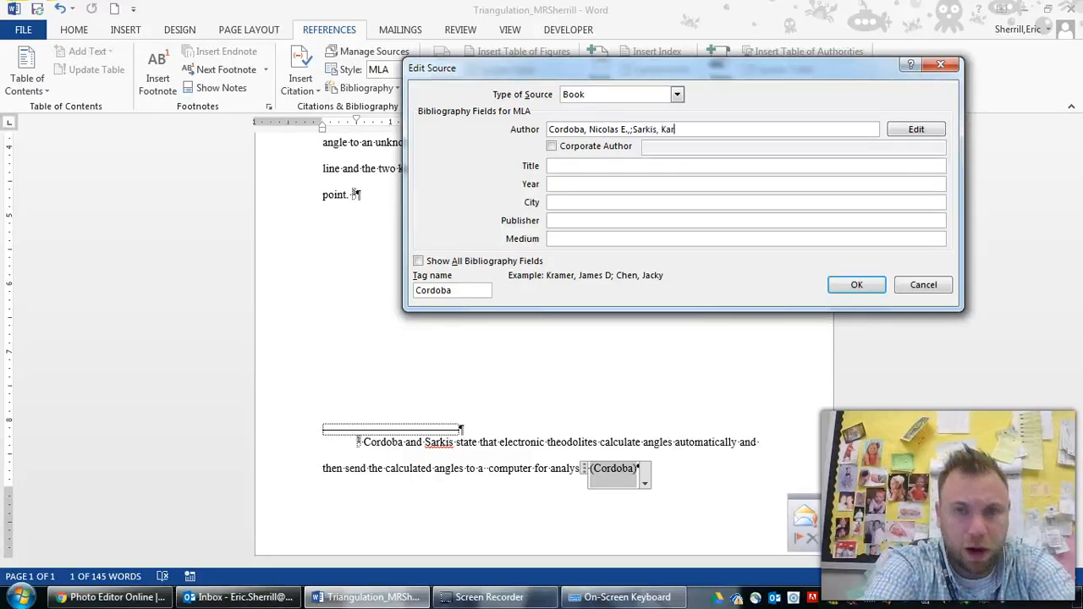
text(a A.)
- Complete the book source with title "The Surveyor's Theodolite Formula", year 2012, city Orlando and publisher "Oragne County Press", and save it
key(Tab)
key(Tab)
key(Tab)
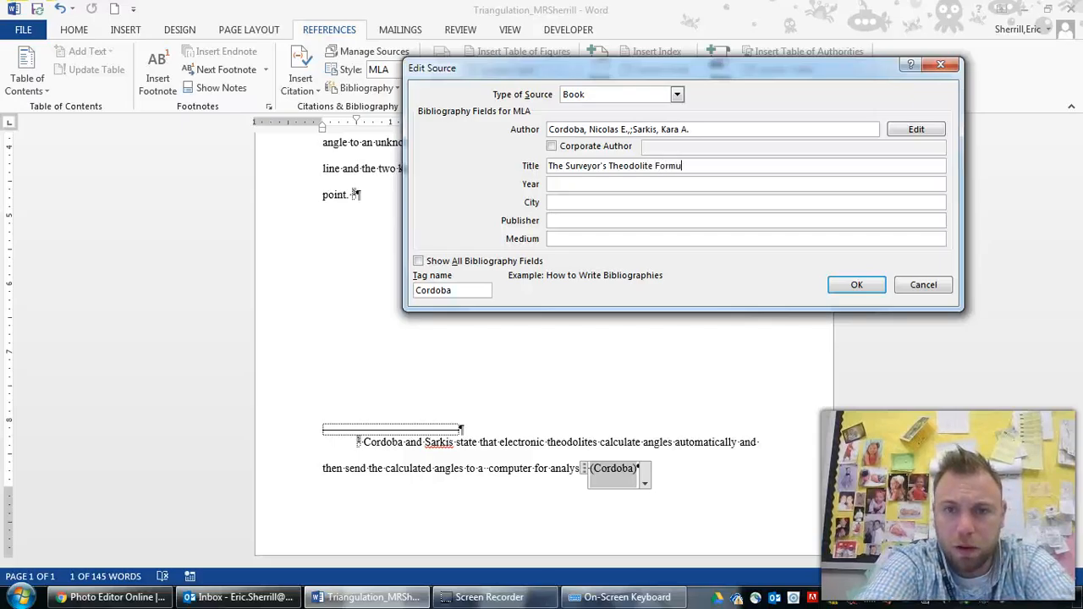
text(la)
key(Tab)
text(2012)
key(Tab)
text(Or)
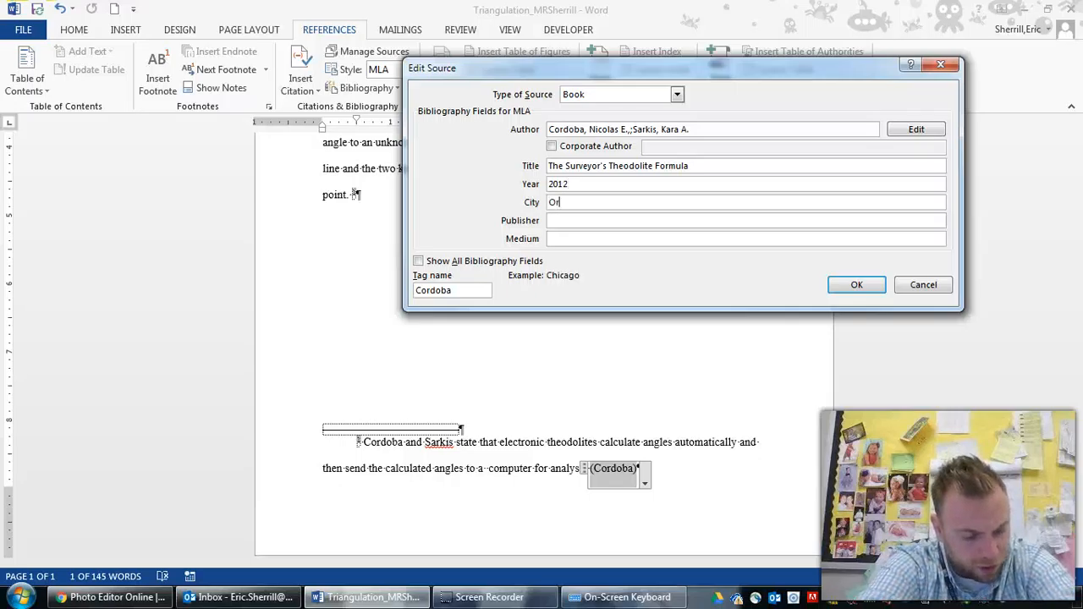
text(lando)
key(Tab)
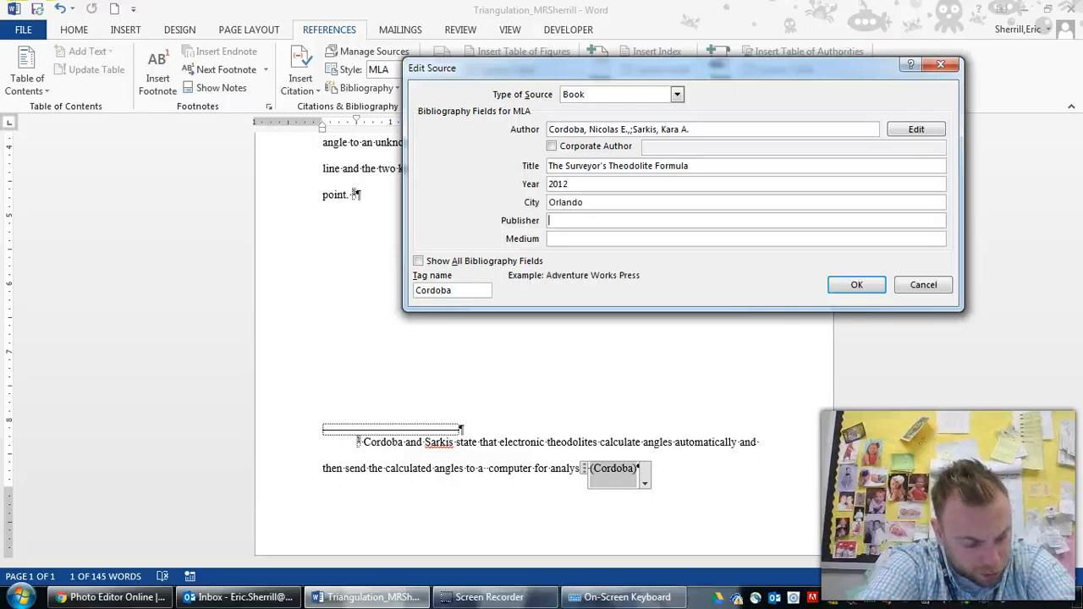
text(County Press)
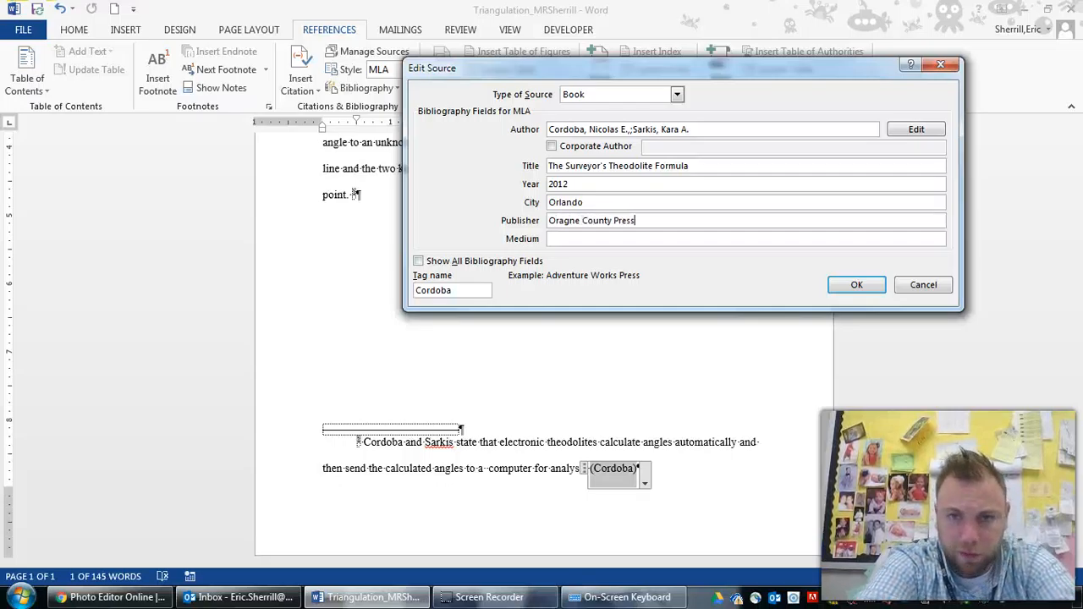
click(859, 287)
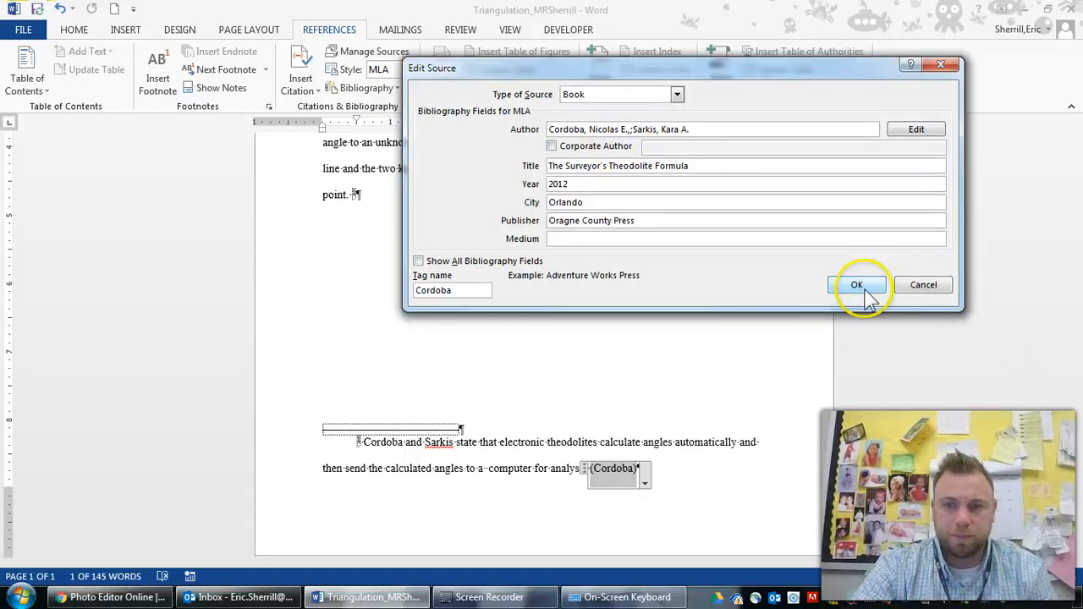
click(936, 290)
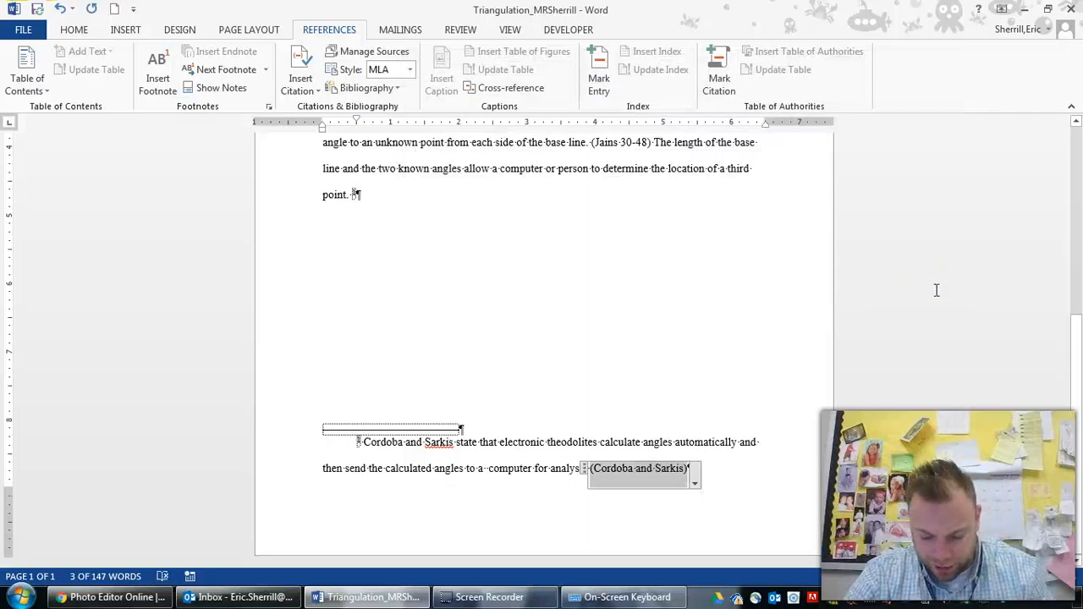
- Edit the footnote citation to cite page 25 and suppress the author
click(695, 483)
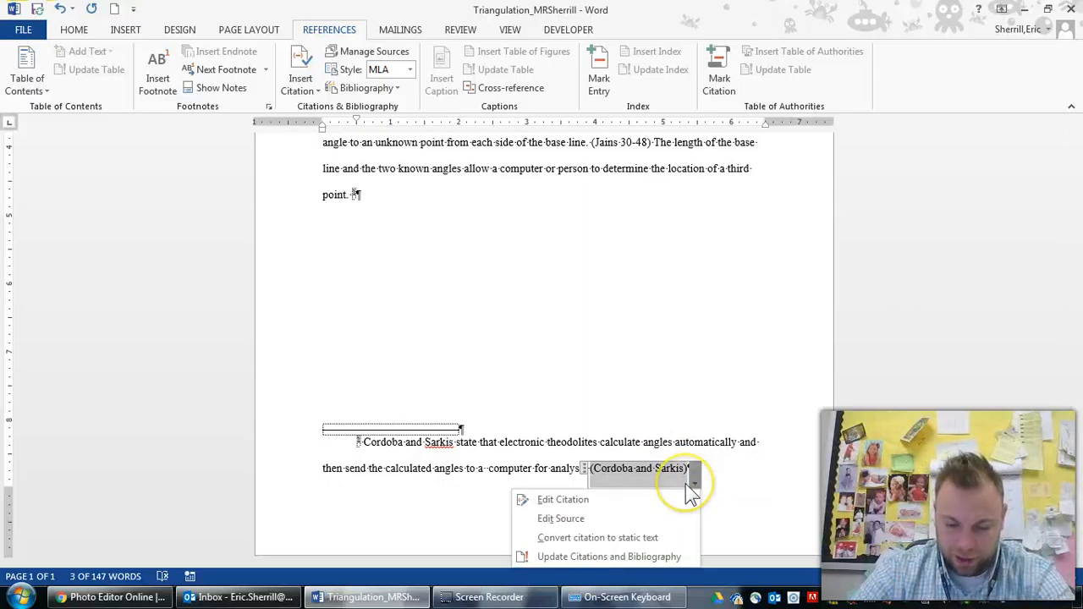
click(607, 500)
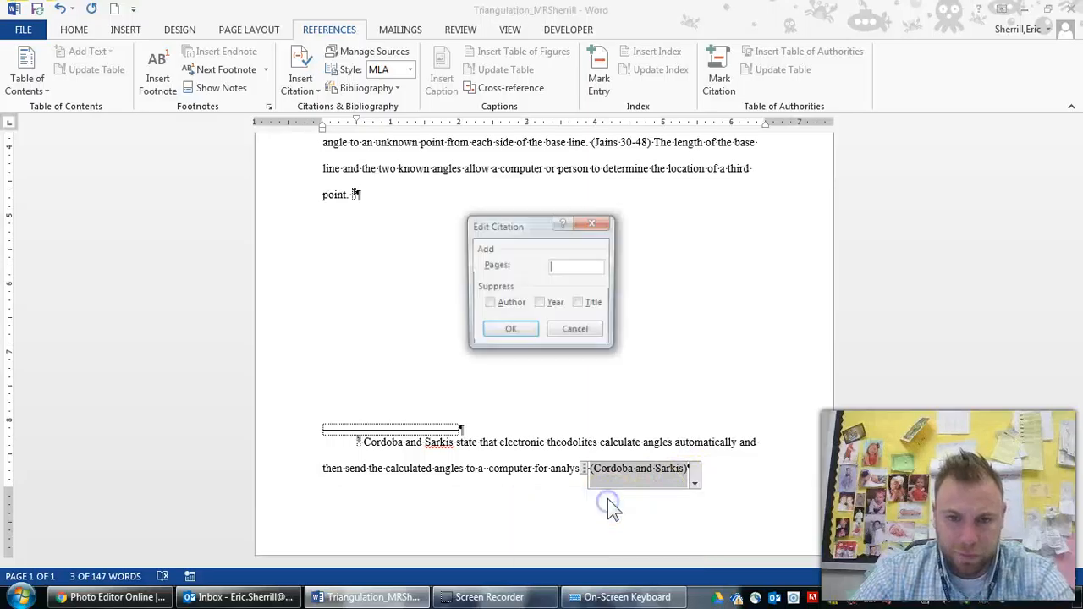
text(25)
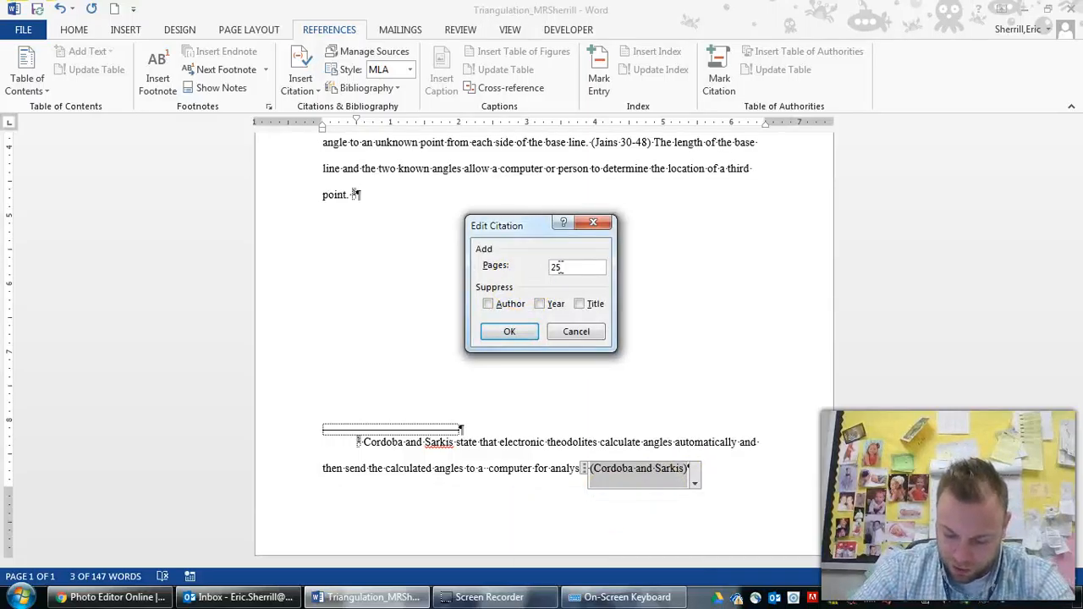
click(489, 304)
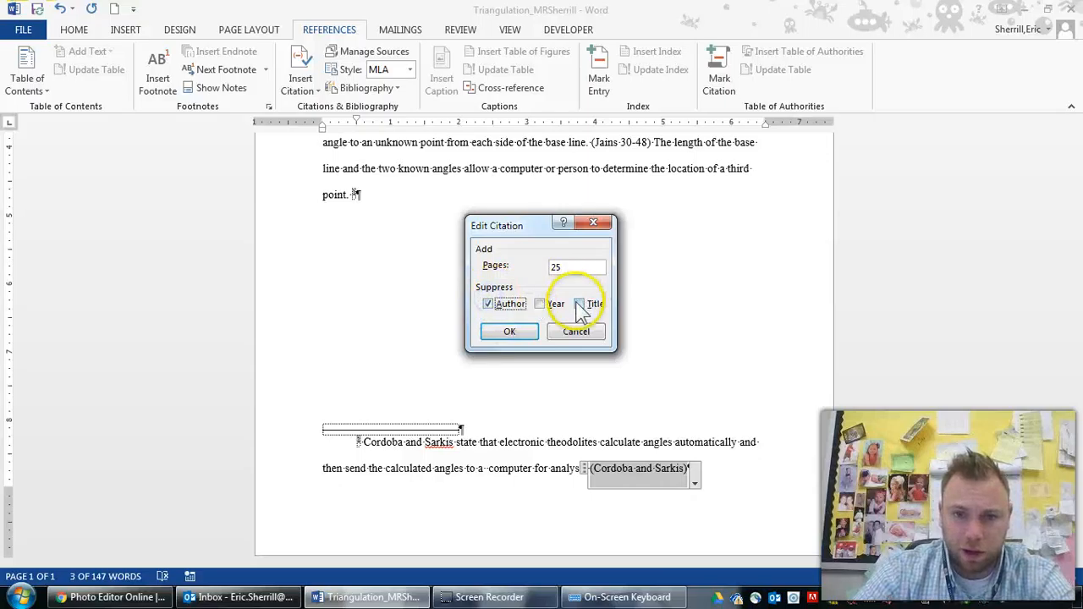
click(520, 330)
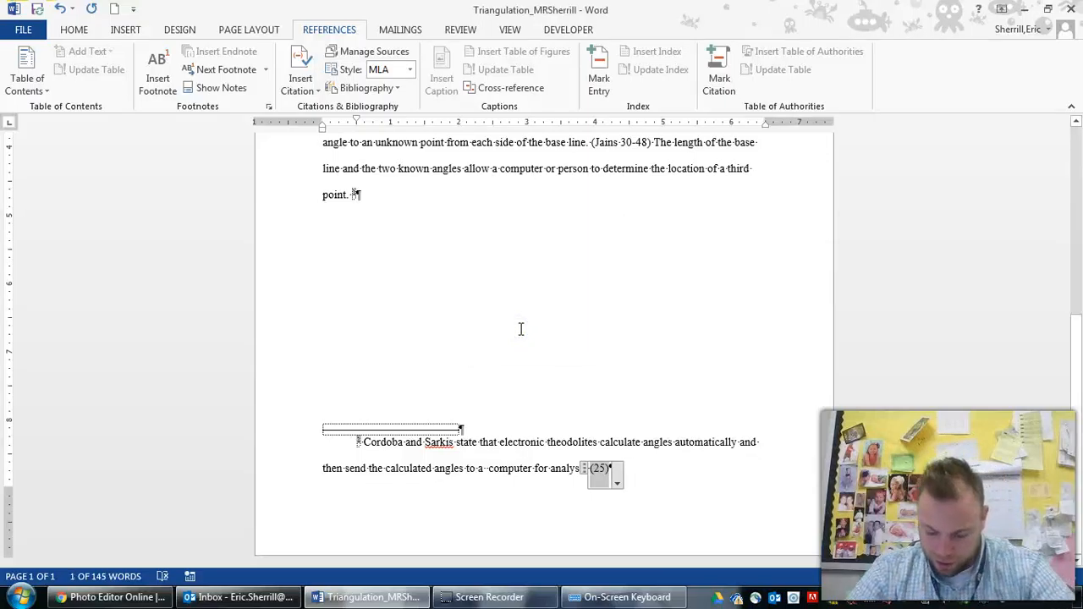